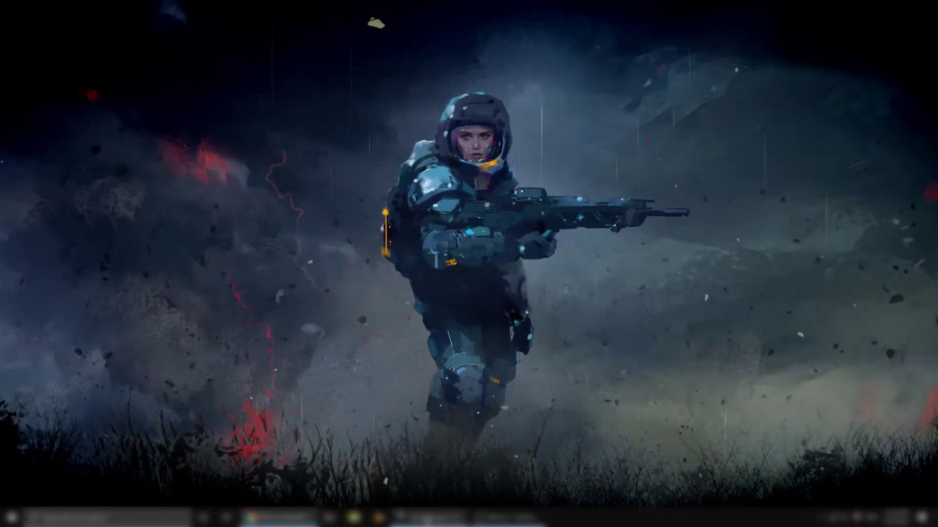
Step: Switch to Ventuz and add a 2D Layer above 3D Layer 1
left_click(430, 517)
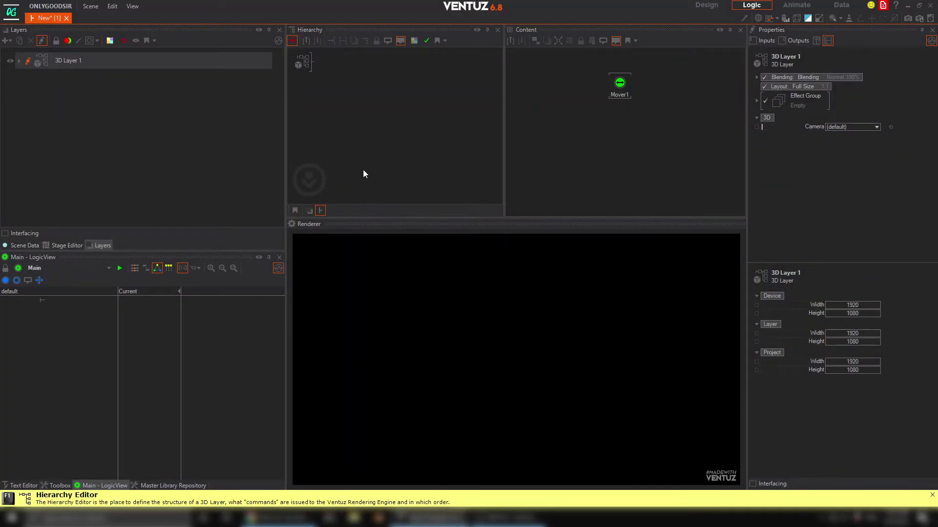
left_click(111, 137)
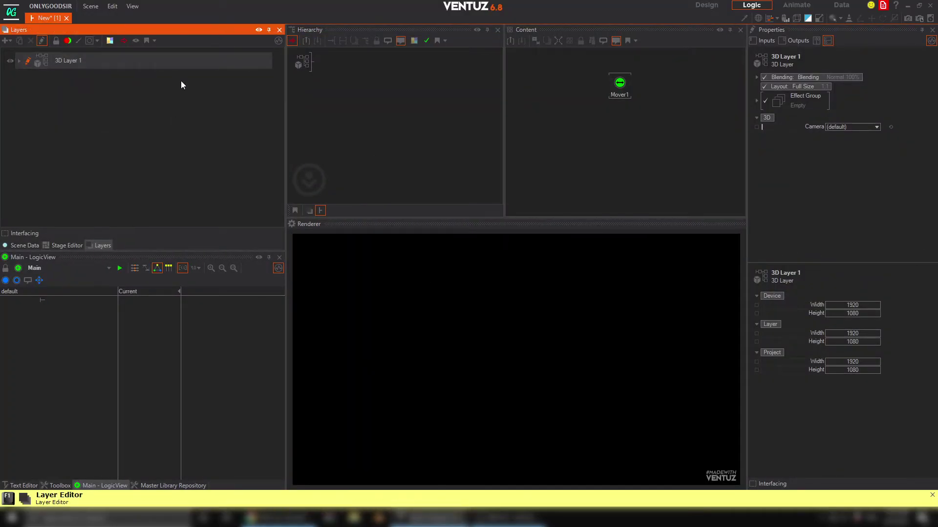
left_click(11, 41)
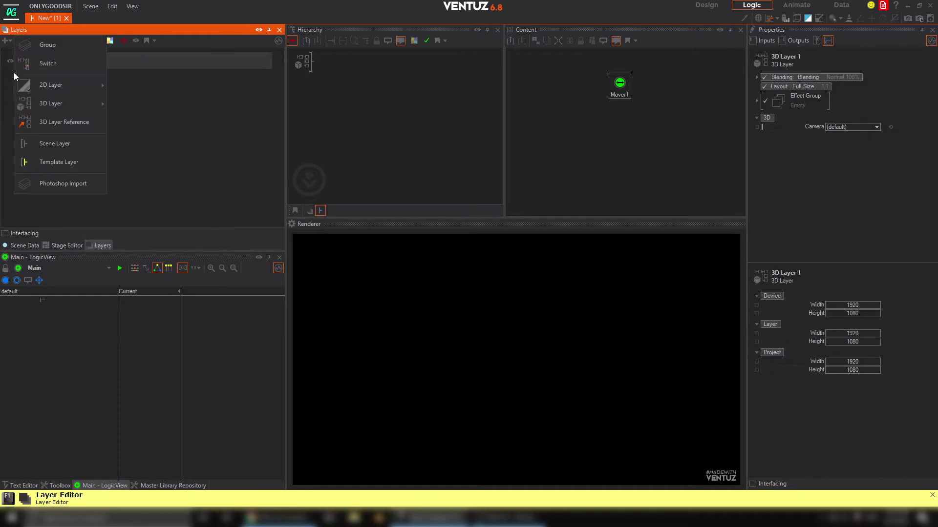
mouse_move(57, 90)
left_click(139, 91)
left_click_drag(122, 78, 130, 54)
Step: Set the 2D Layer's colour to blue (0, 142, 193) and return to 3D Layer 1
left_click(42, 61)
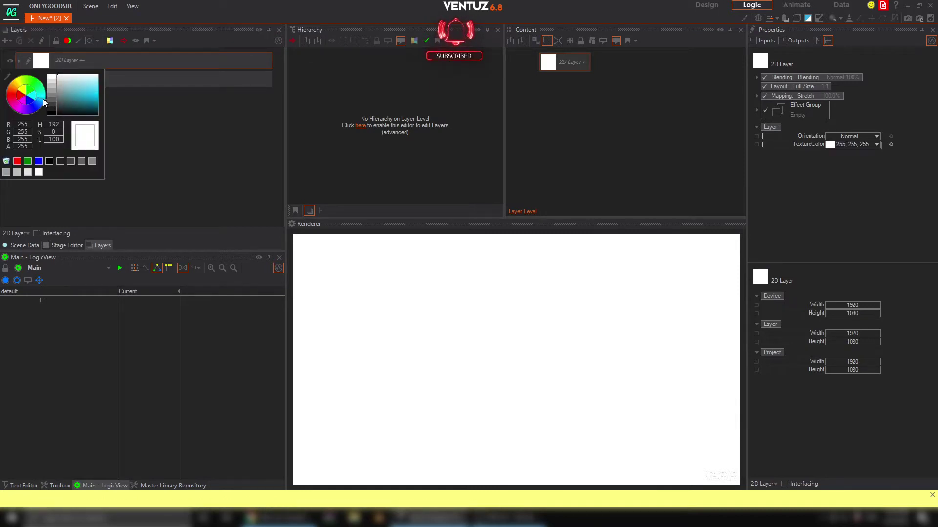
left_click_drag(85, 99, 113, 99)
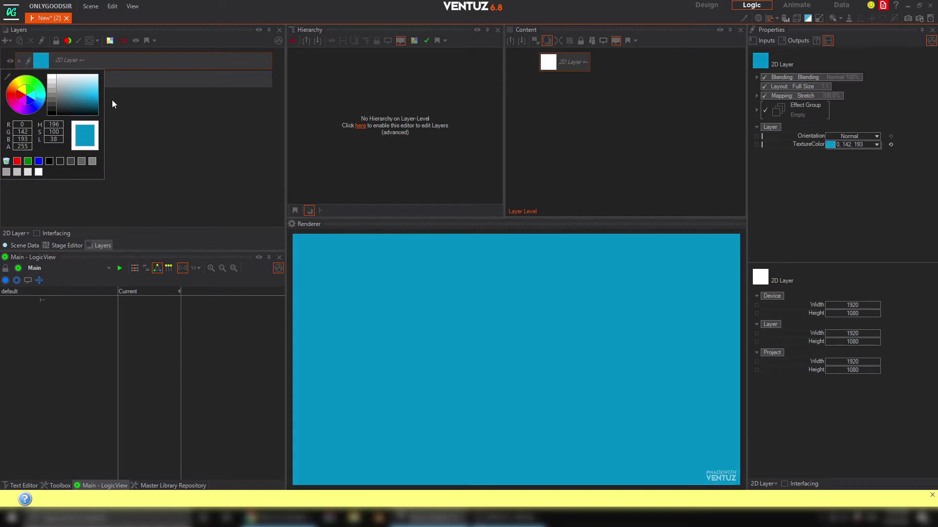
left_click(161, 125)
left_click(27, 80)
left_click(418, 135)
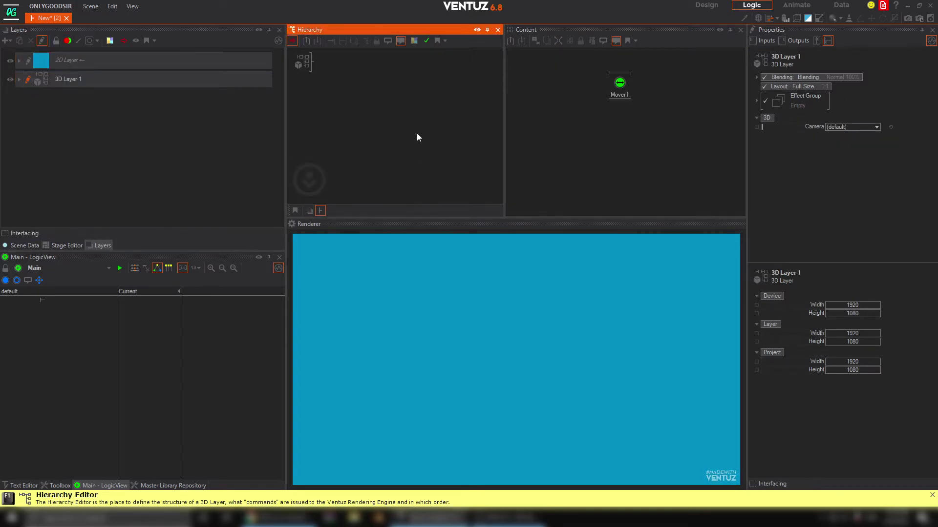
type("st")
left_click_drag(390, 139, 328, 66)
left_click(341, 64)
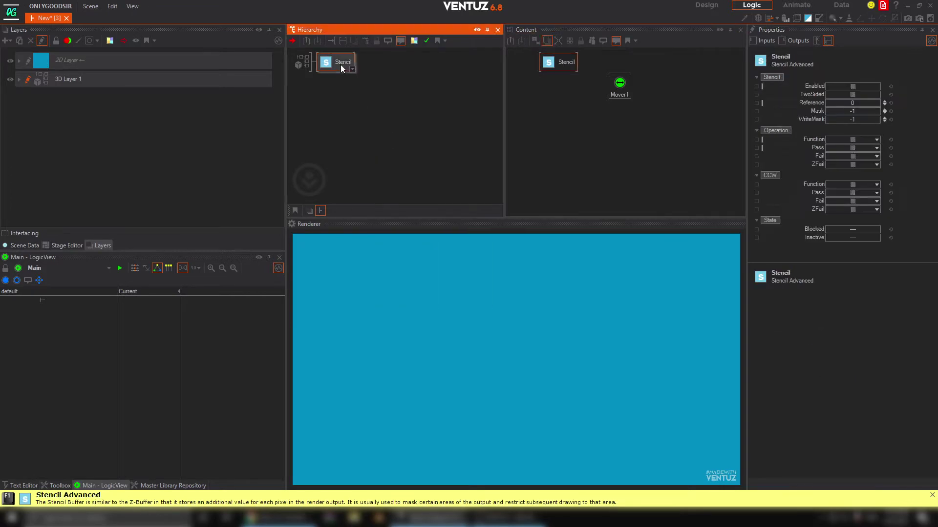
key("ctrl+z")
Step: Add an Axis container to 3D Layer 1's hierarchy and delete the Mover1 node from the content
double_click(348, 85)
type("ax")
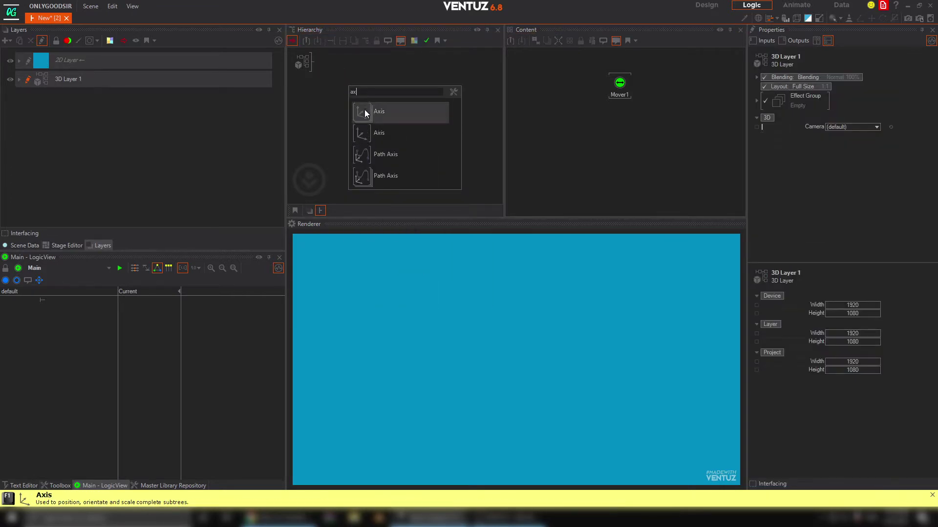
left_click(365, 112)
left_click(320, 60)
left_click_drag(610, 95, 645, 92)
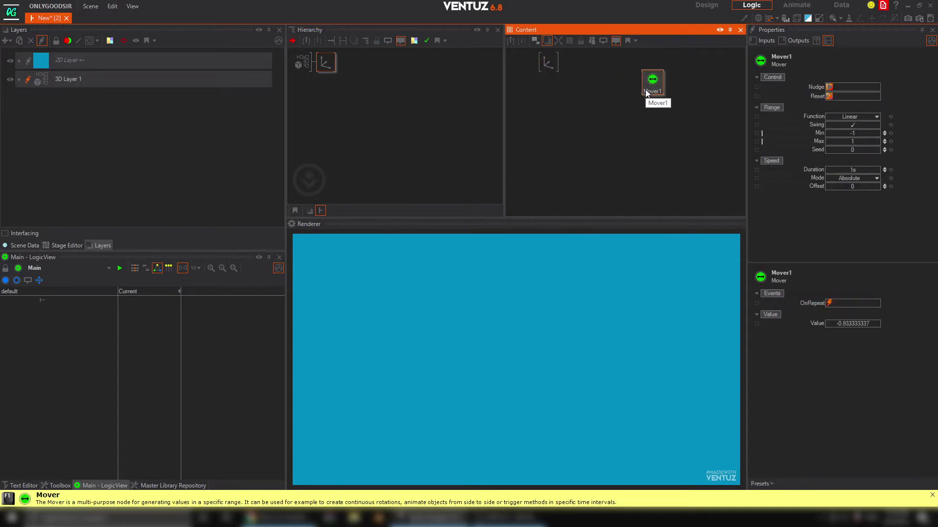
key("Delete")
Step: Add a Rectangle under the Axis in the hierarchy
left_click(356, 88)
left_click(322, 64)
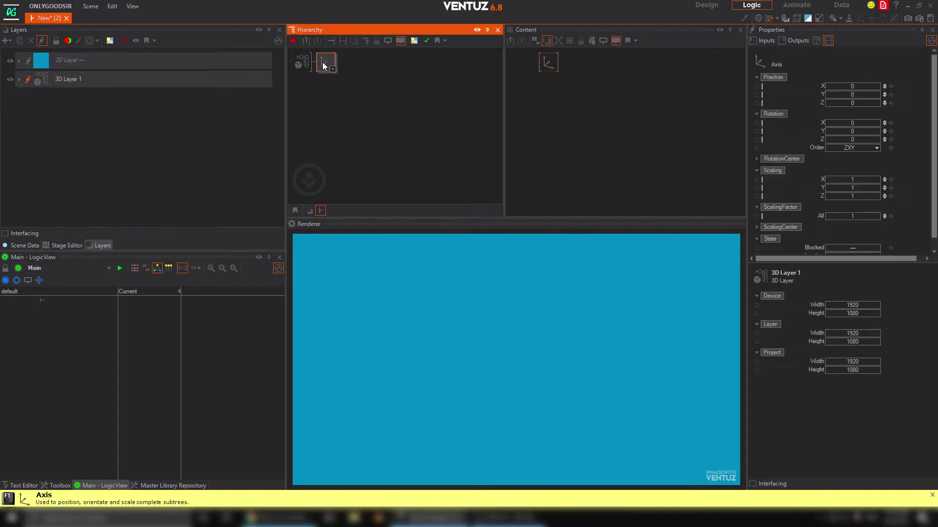
double_click(403, 119)
type("re")
left_click(418, 165)
left_click(348, 64)
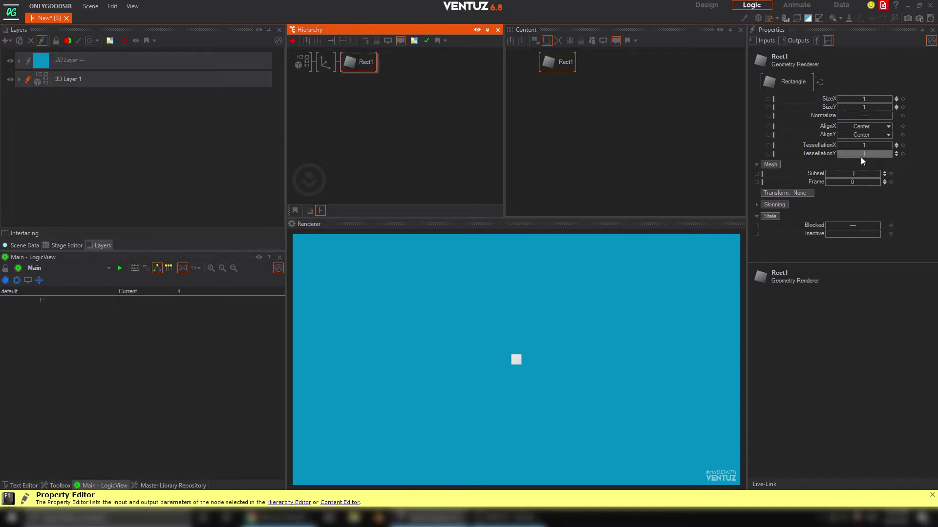
Step: Stretch the rectangle vertically to a SizeY of about 25.1 and set its AlignX to Left
left_click(866, 108)
left_click_drag(868, 109, 892, 110)
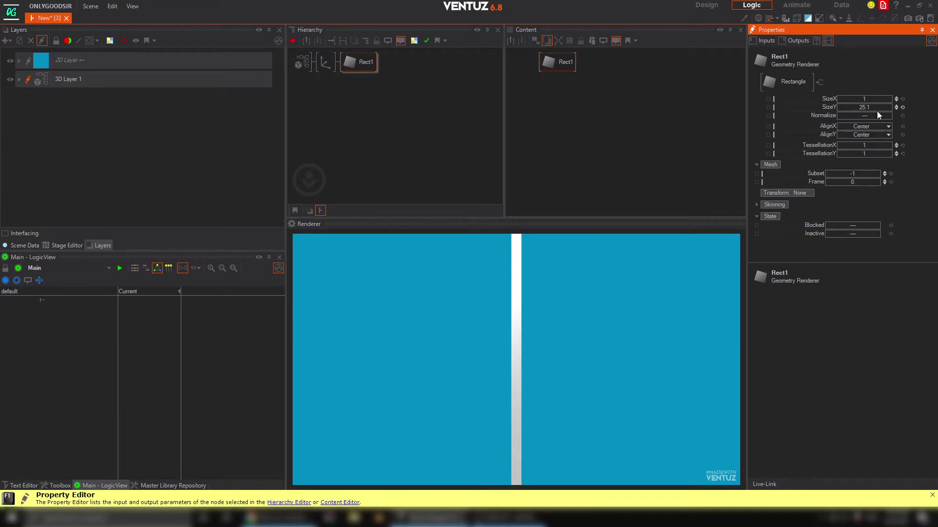
left_click(851, 126)
left_click(860, 141)
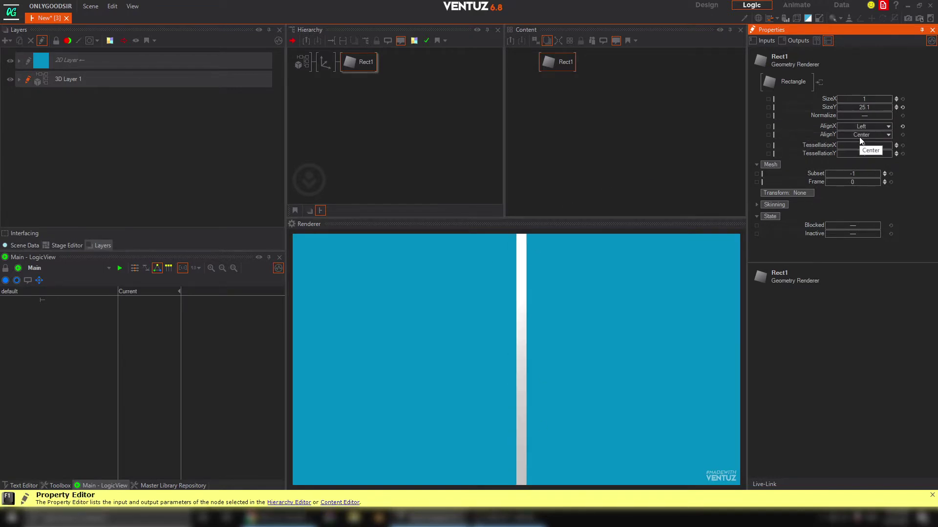
Step: Set the rectangle's SizeX to 6 and SizeY to 25
left_click_drag(864, 99, 881, 98)
double_click(874, 98)
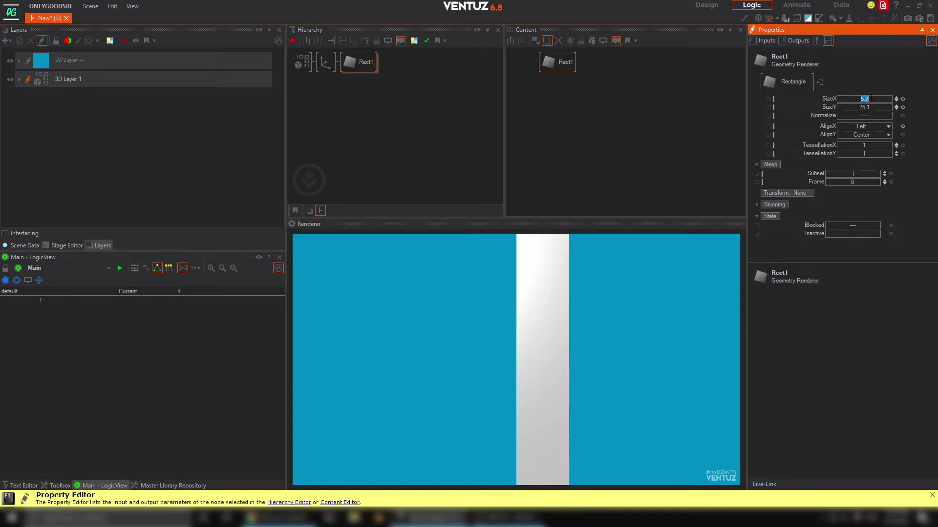
key("Return")
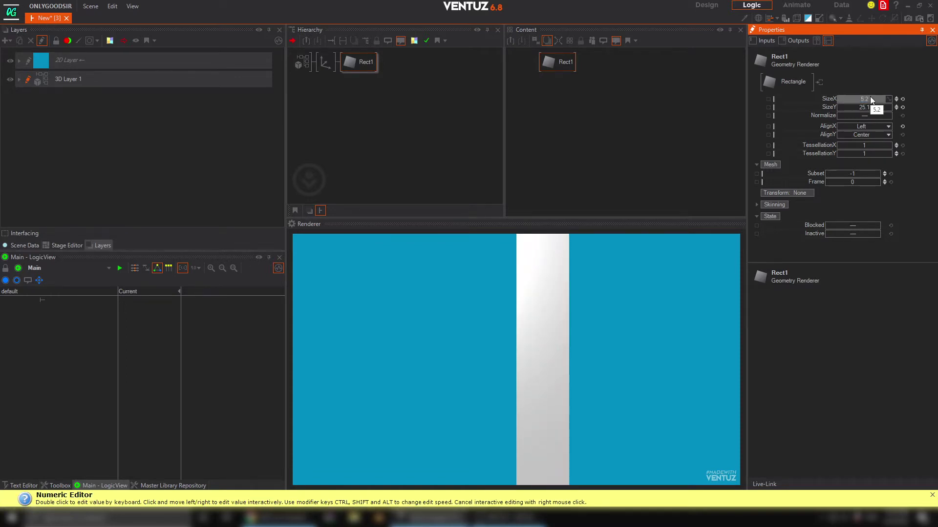
double_click(870, 99)
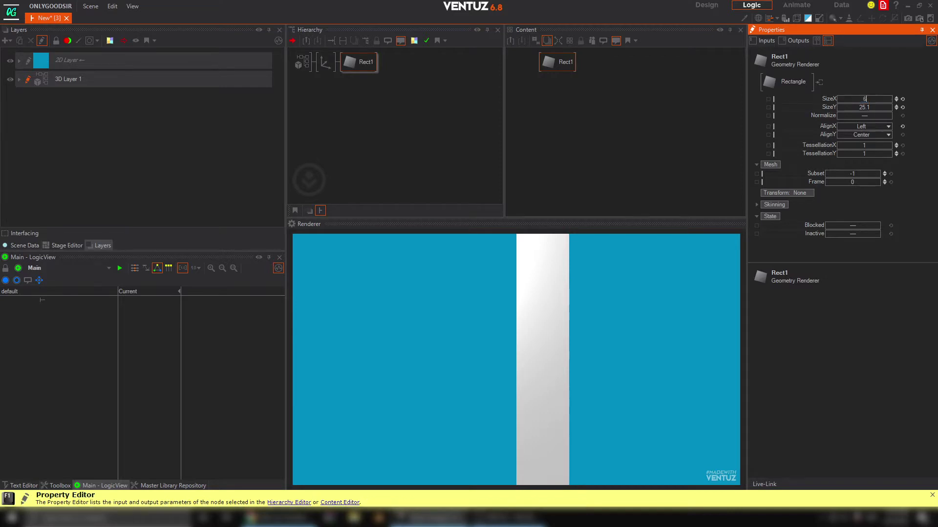
key("Return")
double_click(874, 107)
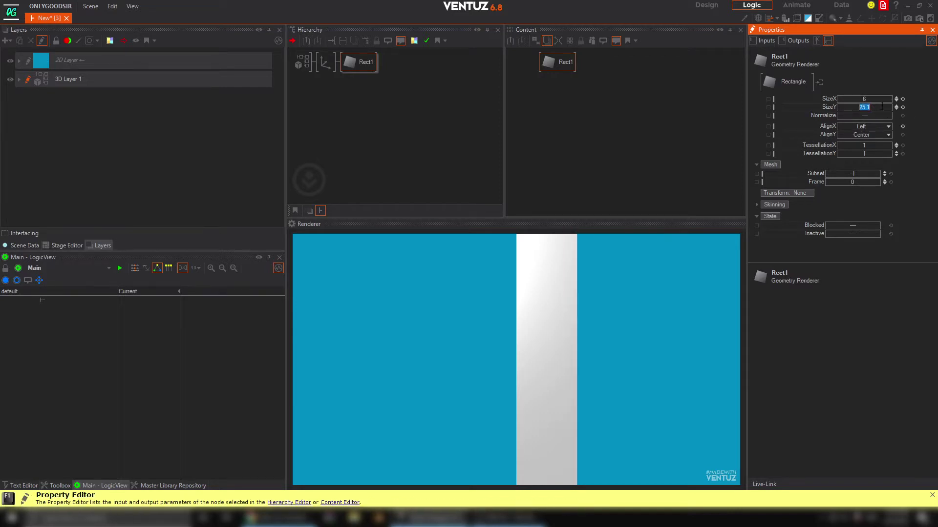
type("2")
key("Return")
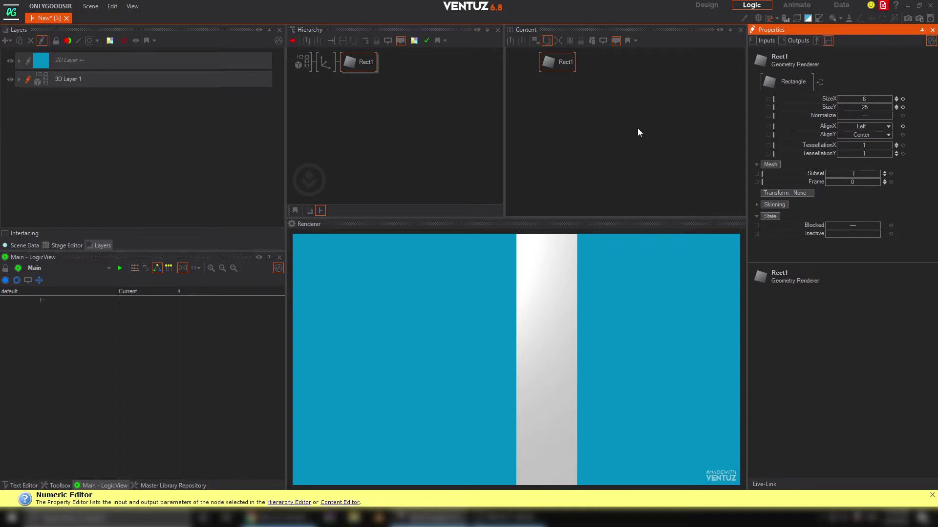
Step: Duplicate the Axis with its rectangle below the original and set the copied rectangle's AlignX to Right
left_click(336, 99)
left_click(326, 62)
left_click_drag(324, 67, 360, 83, "ctrl")
left_click(360, 83)
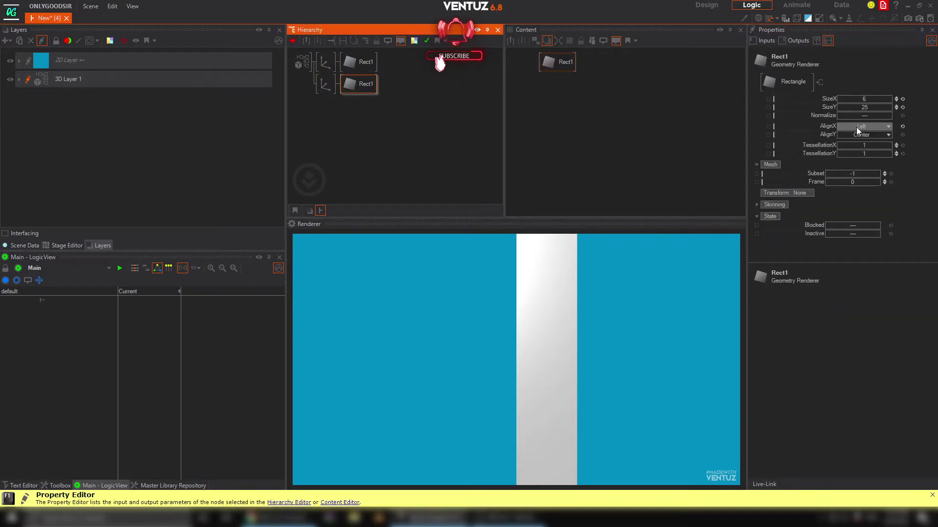
left_click(872, 126)
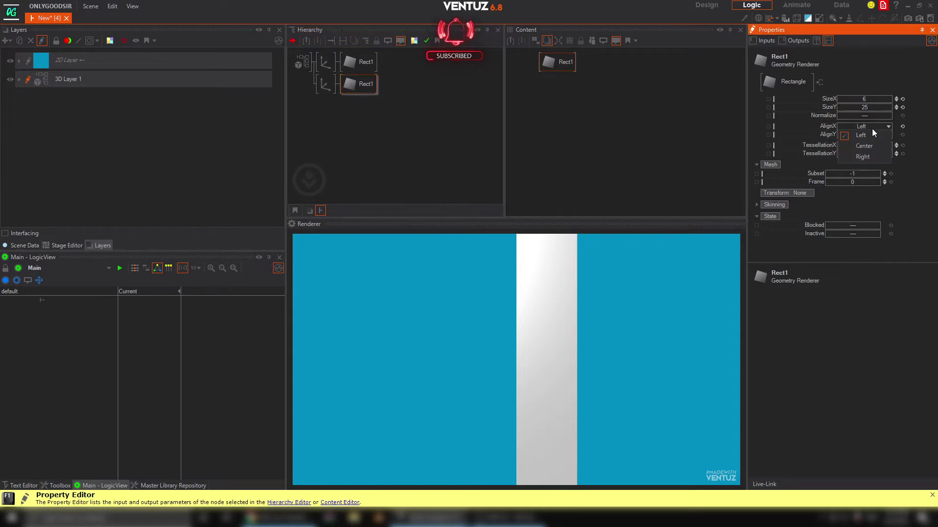
left_click(862, 157)
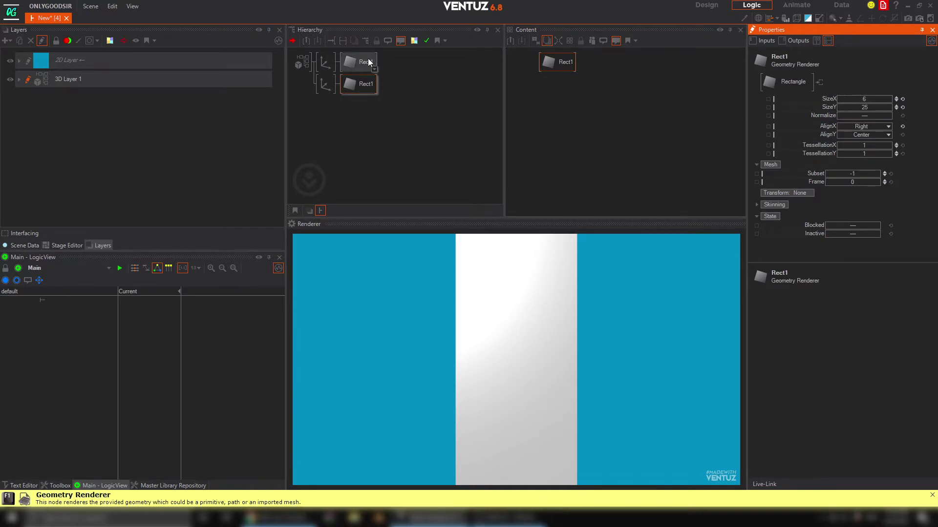
Step: Show both rectangles together in the content area and arrange them one above the other
left_click(362, 85)
left_click(588, 114)
left_click(558, 63)
left_click(580, 97)
left_click_drag(554, 110, 555, 116)
Step: Add two Mover nodes to the content, one beside each rectangle
left_click(614, 105)
key("Tab")
type("mov")
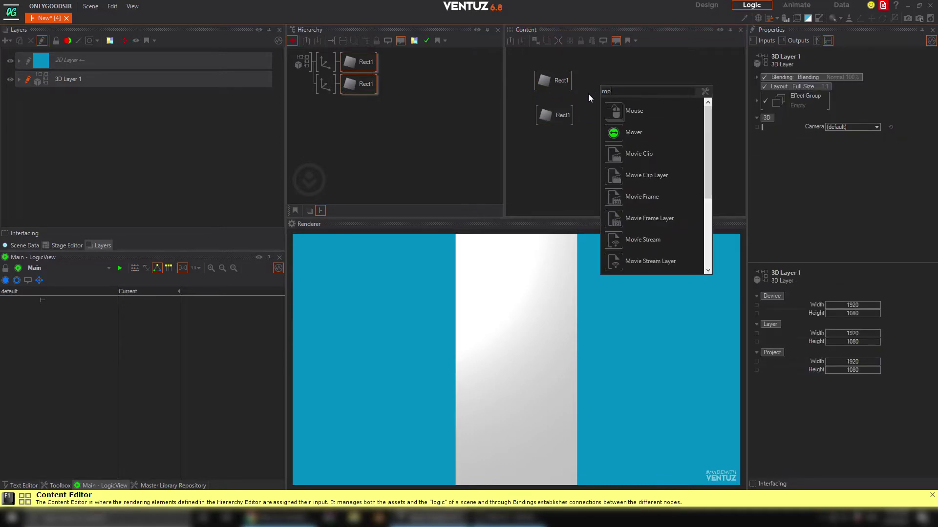
left_click(616, 132)
left_click_drag(596, 81, 599, 76)
key("Tab")
left_click_drag(627, 169, 624, 164)
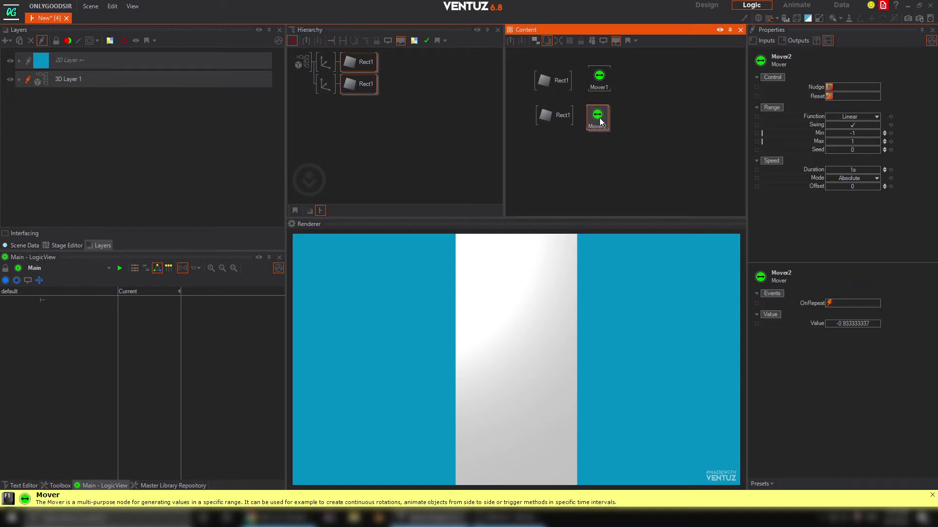
Step: Bind the lower rectangle's SizeX to Mover2 and the upper rectangle's SizeX to Mover1
left_click(565, 116)
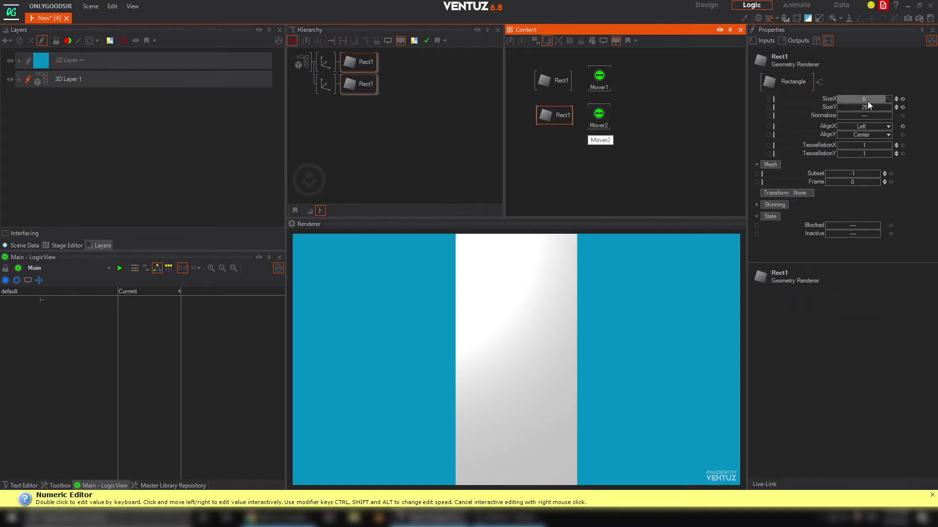
left_click_drag(826, 100, 599, 115)
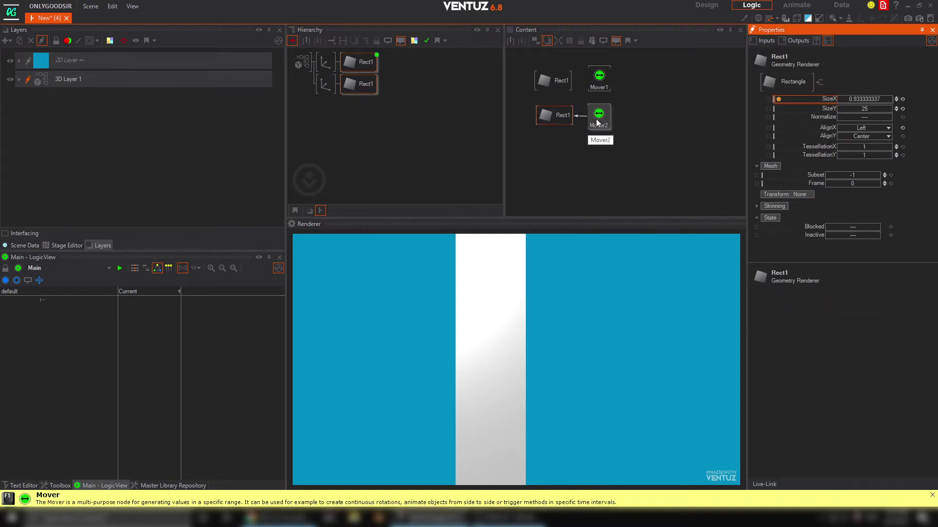
left_click(553, 84)
left_click_drag(827, 100, 597, 84)
Step: Select both Movers together and set their range Max to 6
left_click(599, 84)
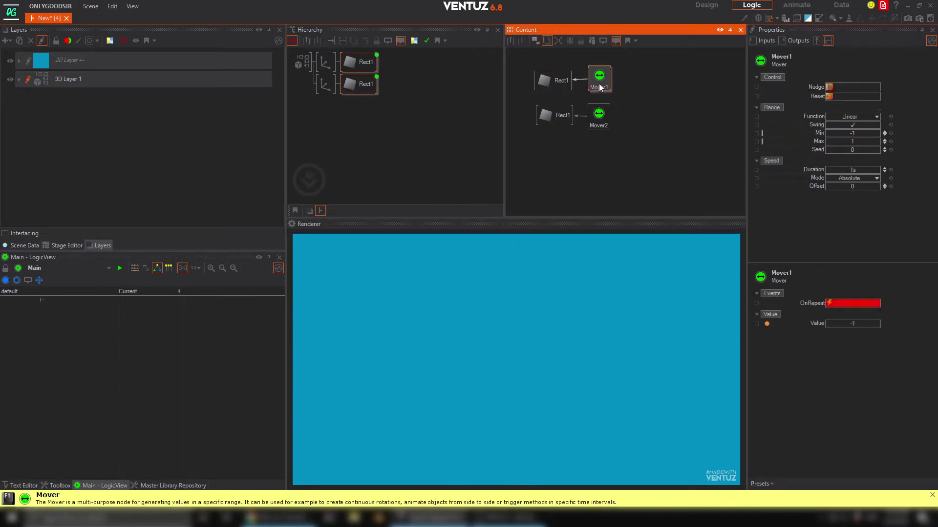
left_click(597, 123)
left_click(605, 79, "ctrl")
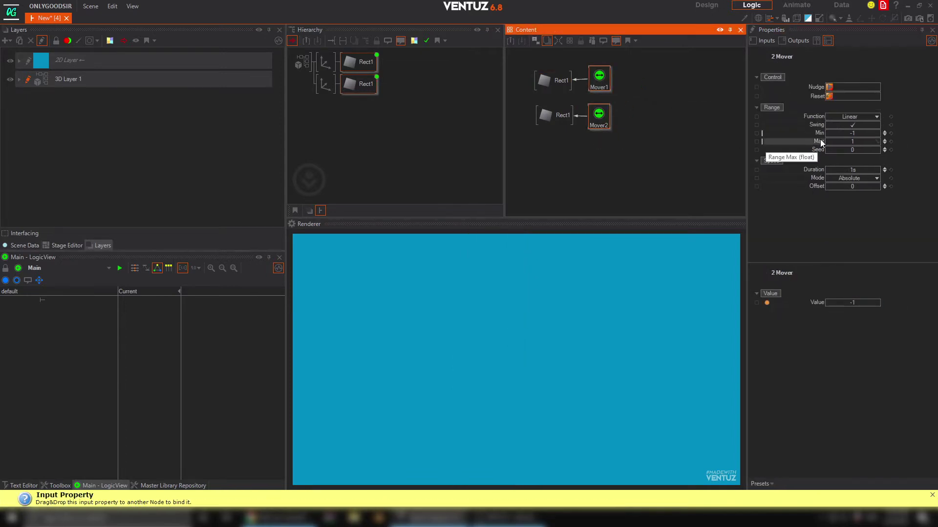
double_click(853, 142)
type("6")
key("Return")
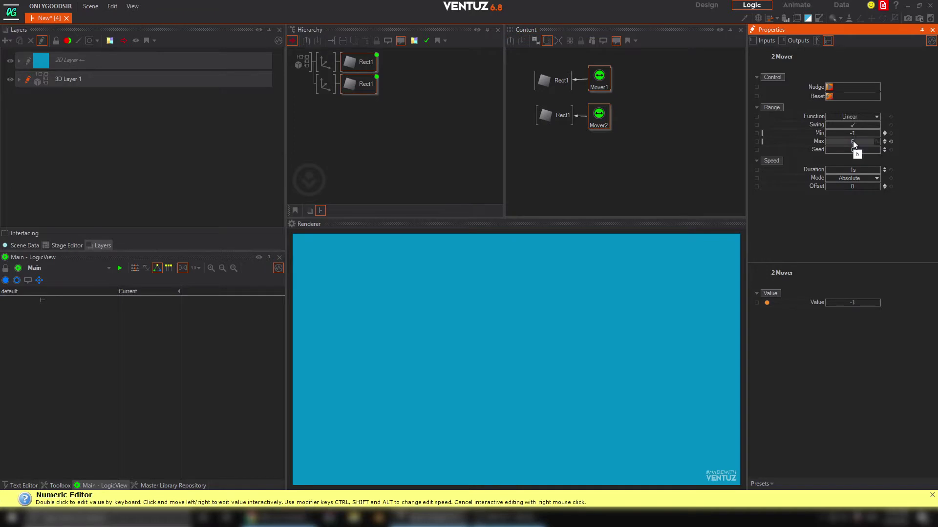
Step: Set both Movers' range Min to 5.5 and their Duration to 0.6s
double_click(862, 133)
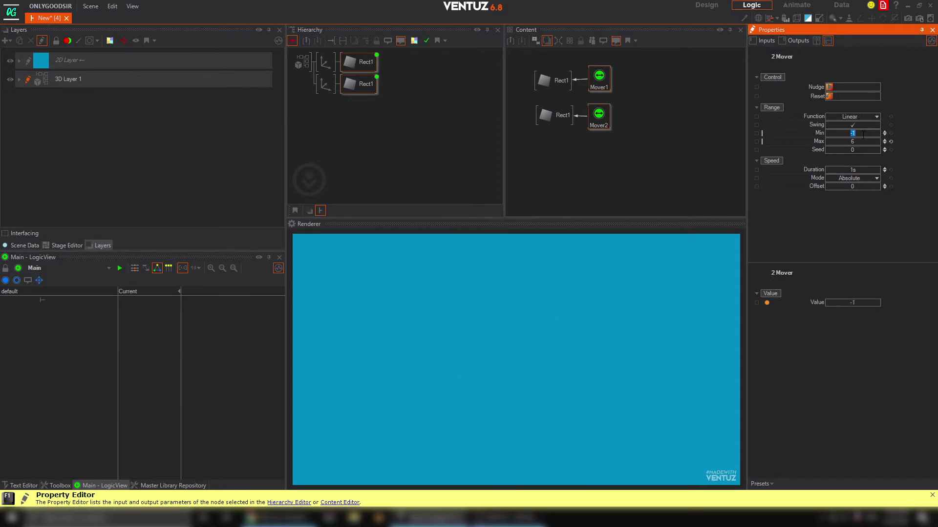
type("5.4")
key("Return")
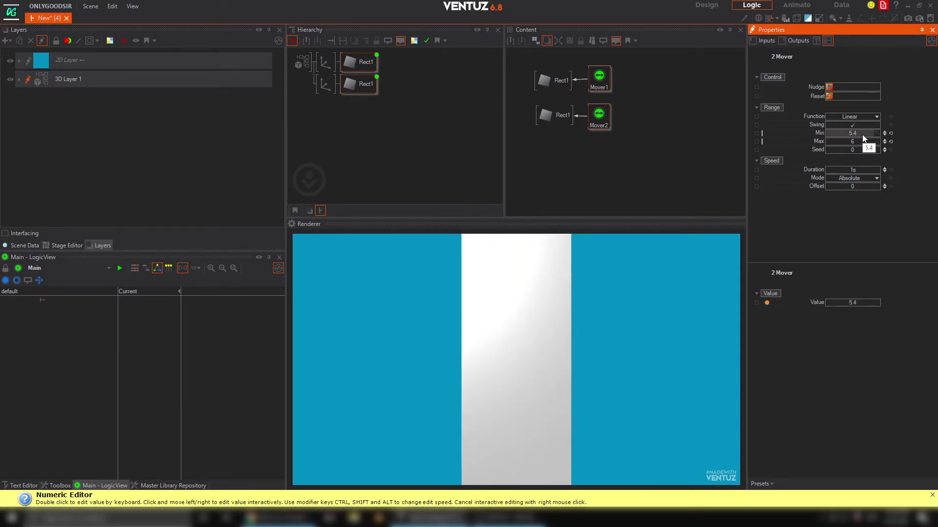
left_click_drag(859, 134, 853, 134)
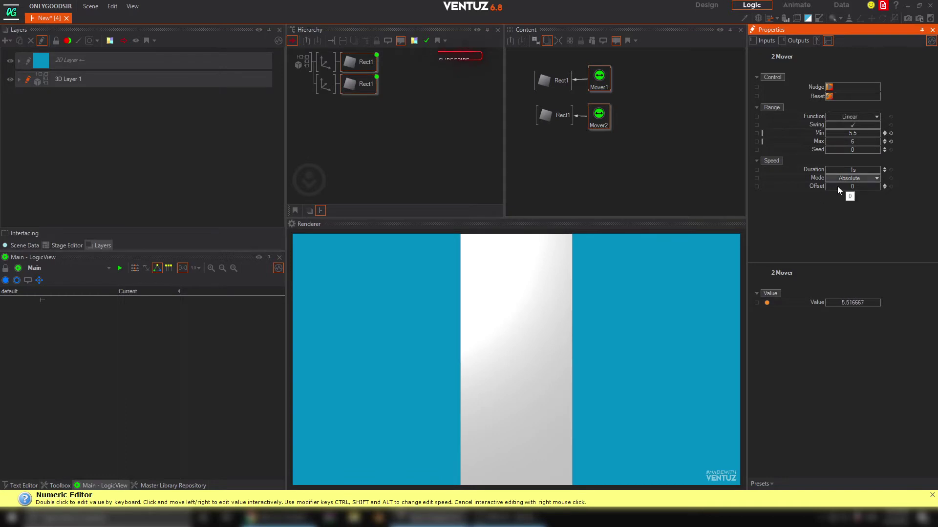
left_click_drag(860, 169, 862, 169)
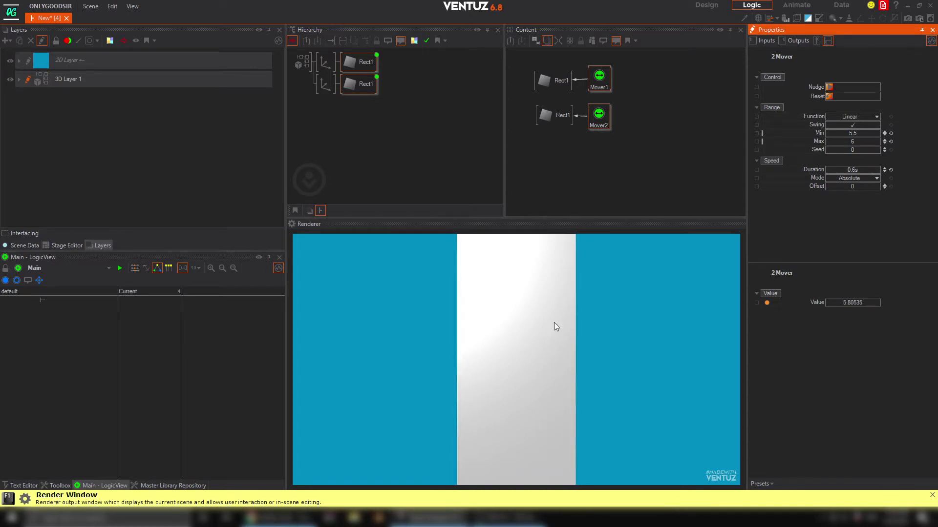
Step: Set the speed Offset of Mover2 alone to 0.2
left_click(599, 116)
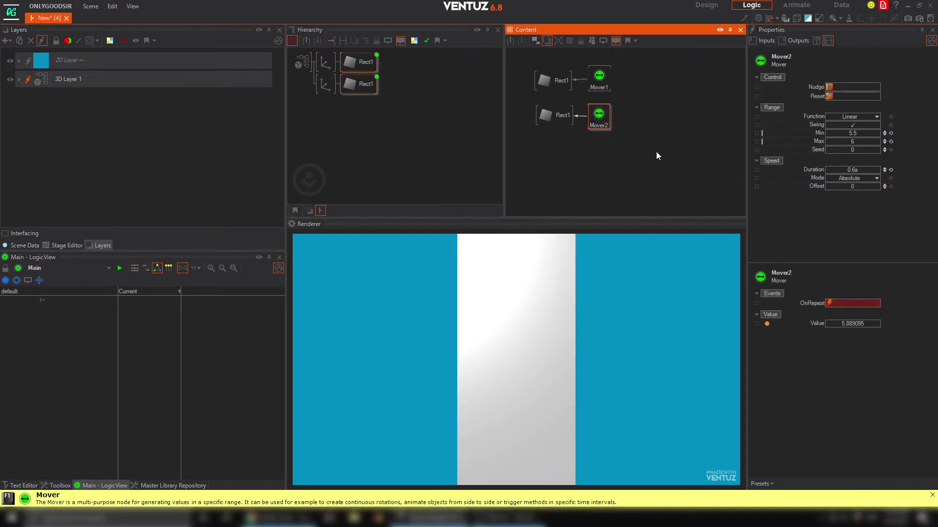
left_click(885, 185)
left_click(884, 186)
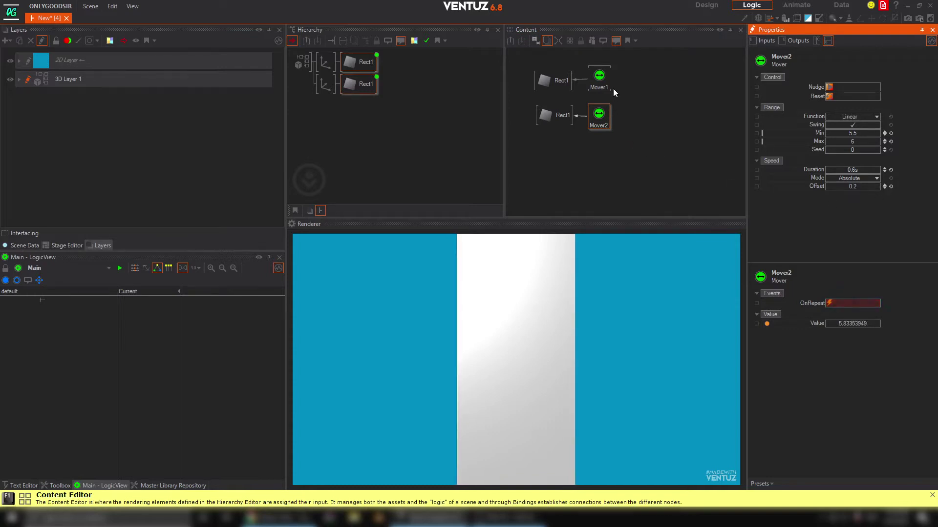
Step: Set the speed Offset of Mover1 to 0.1
left_click(603, 75)
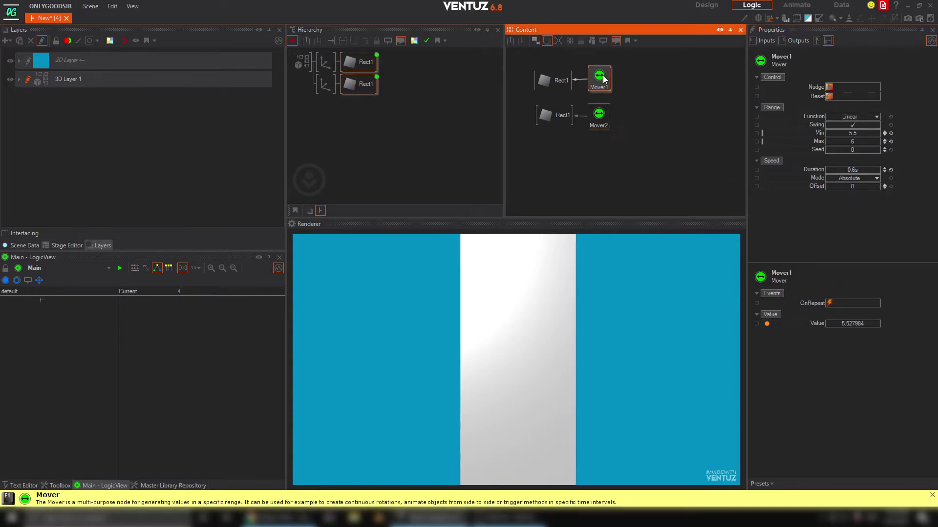
left_click(884, 185)
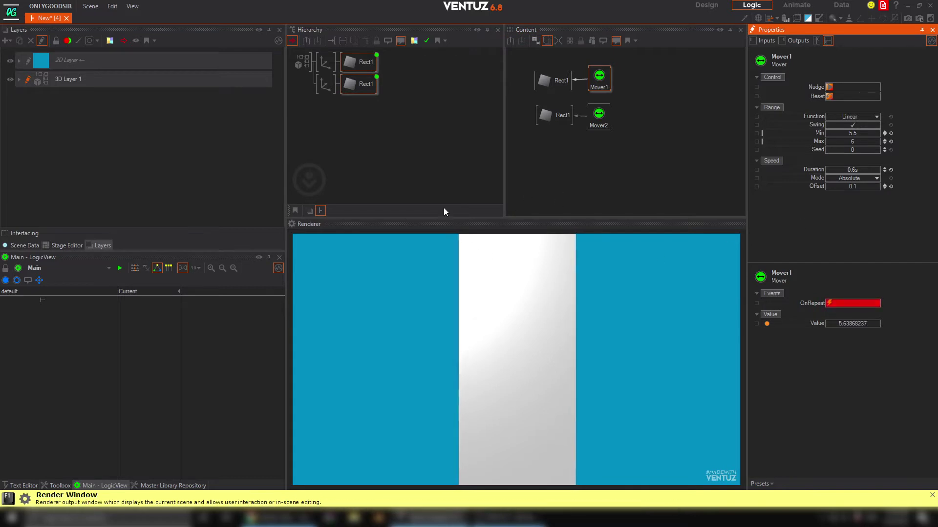
left_click(609, 151)
Step: Insert a Color Solid node at the start of the hierarchy branch, ahead of both Rect1 axes
left_click(346, 132)
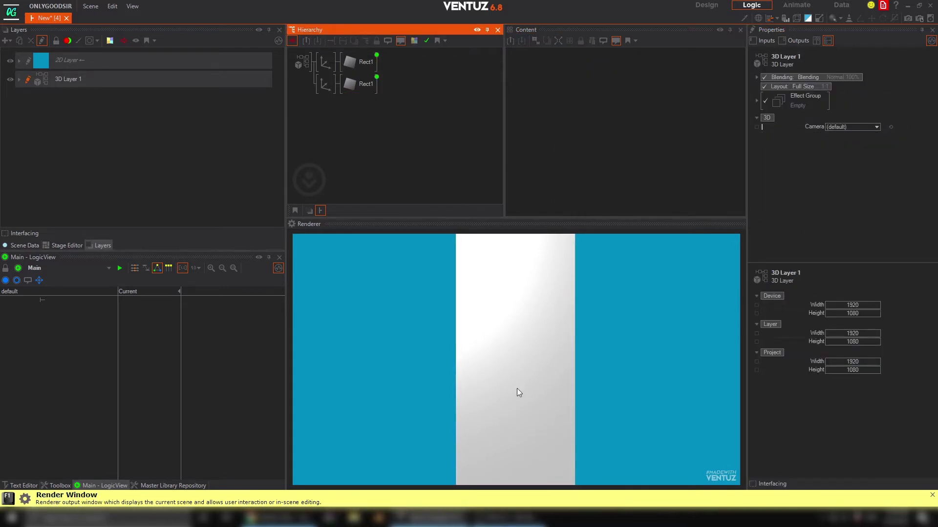
type("mo")
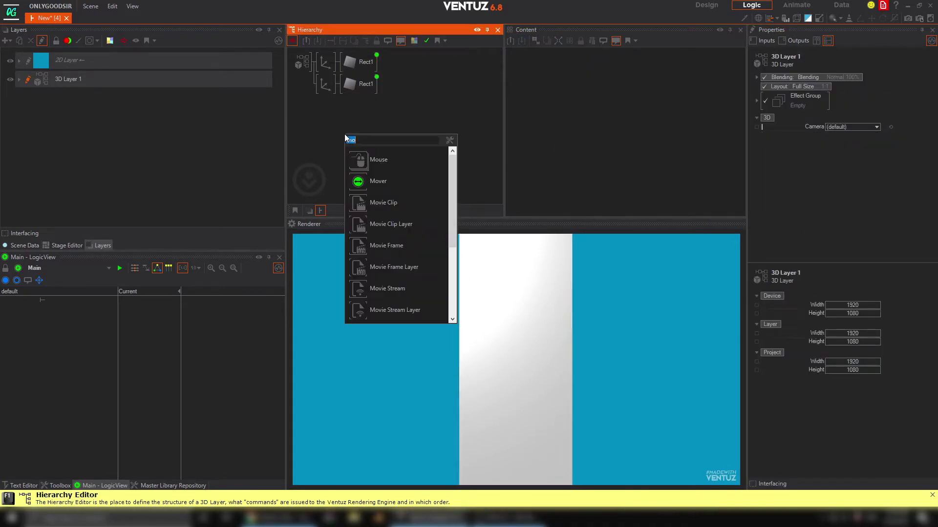
type("co")
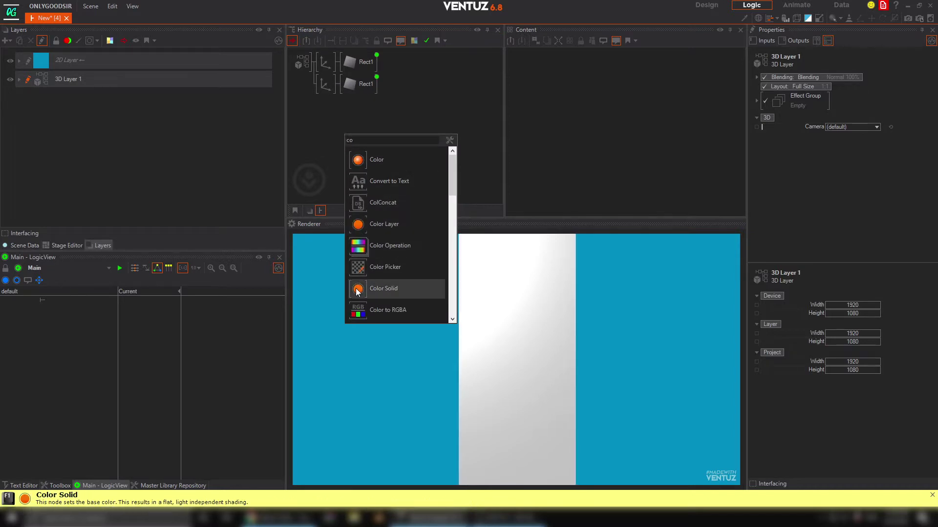
left_click(358, 290)
left_click(317, 67)
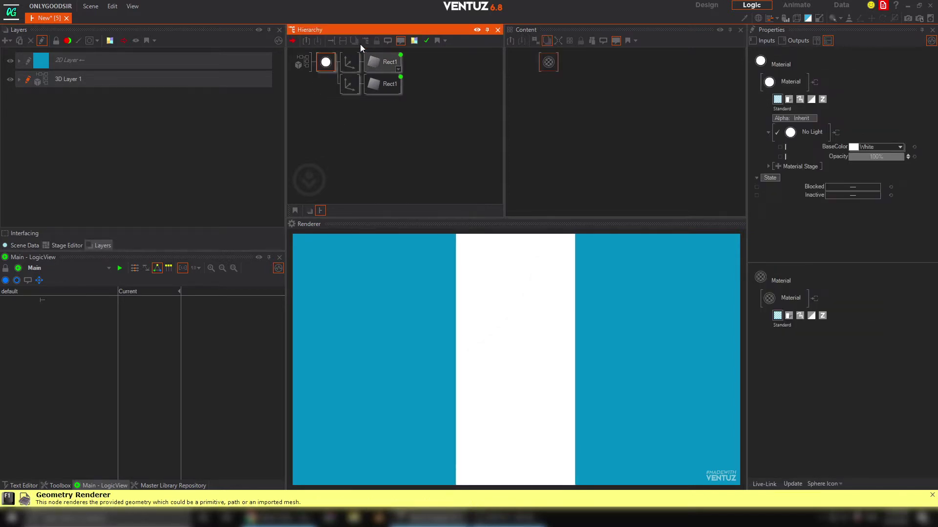
Step: Set the new material's BaseColor to the darker blue 0, 115, 173
left_click(900, 146)
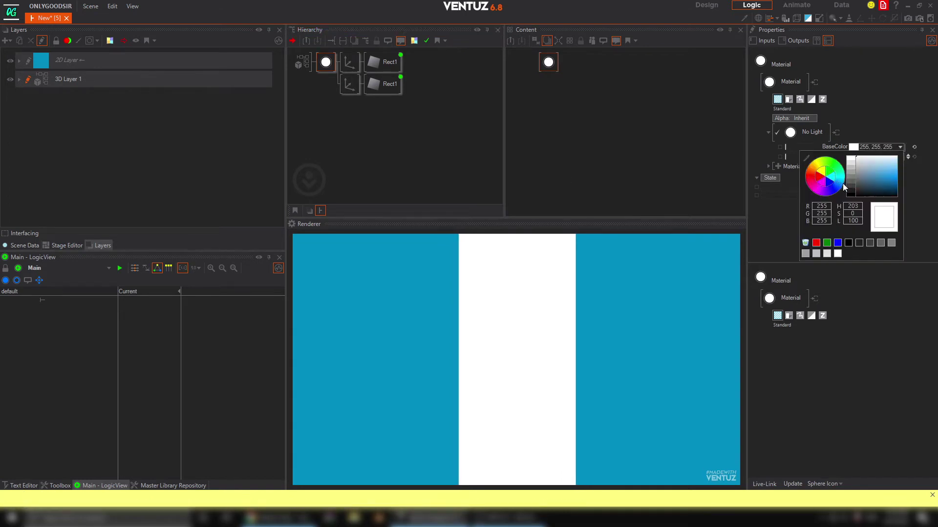
left_click_drag(881, 178, 914, 187)
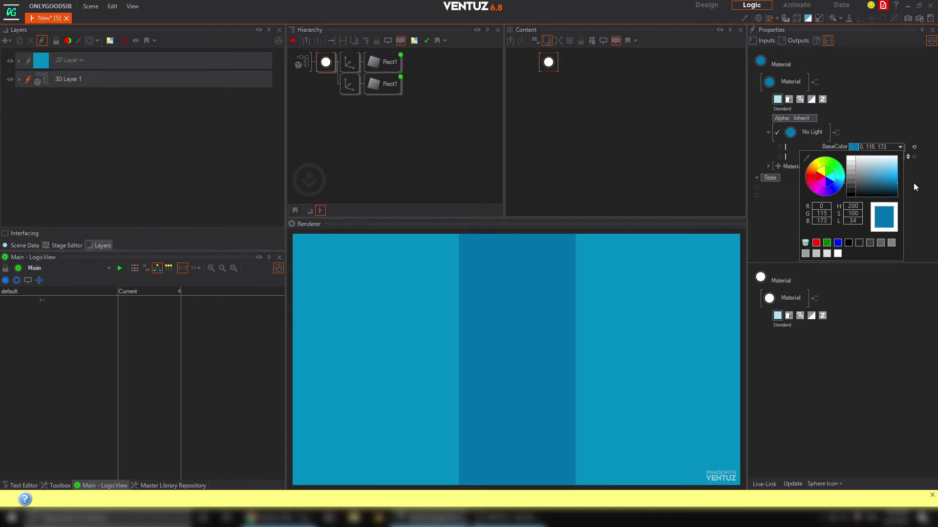
left_click(914, 187)
Step: Add a separate Axis node to the 3D layer, below the blue material's branch
left_click(326, 157)
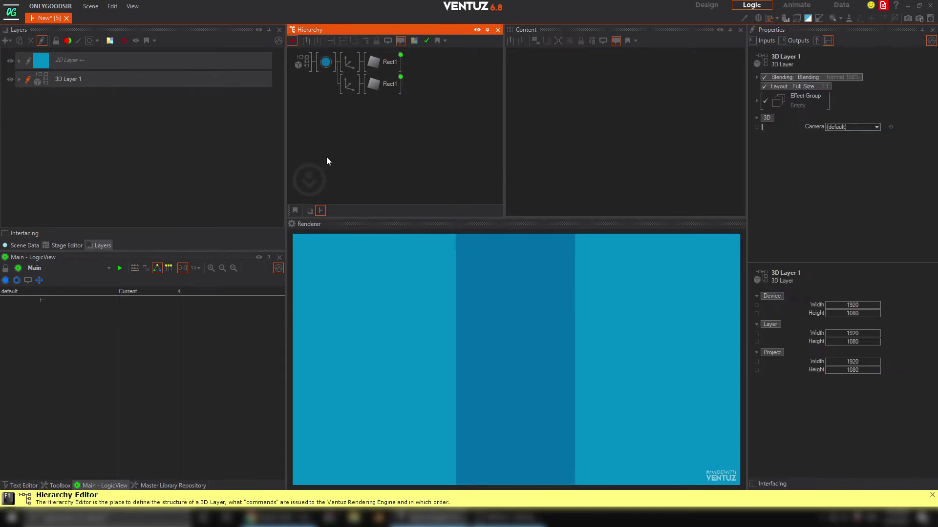
double_click(325, 120)
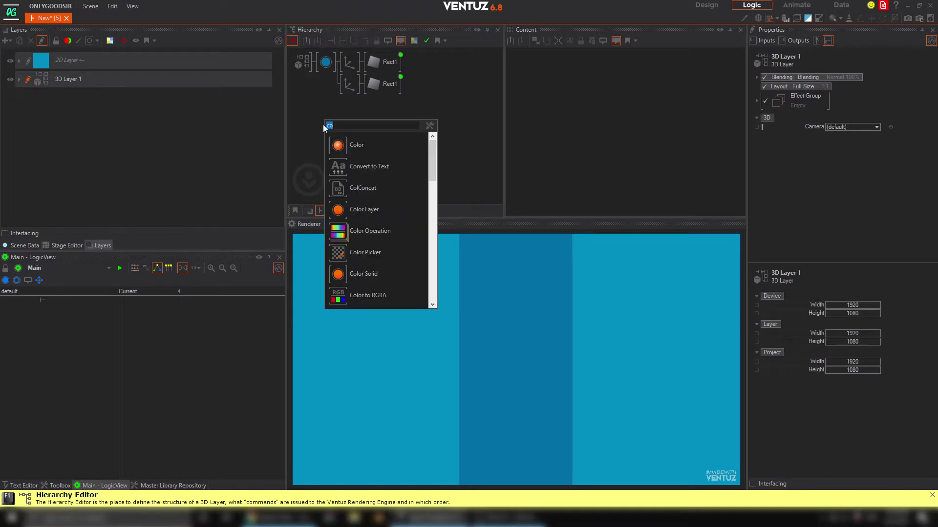
type("ax")
left_click(336, 152)
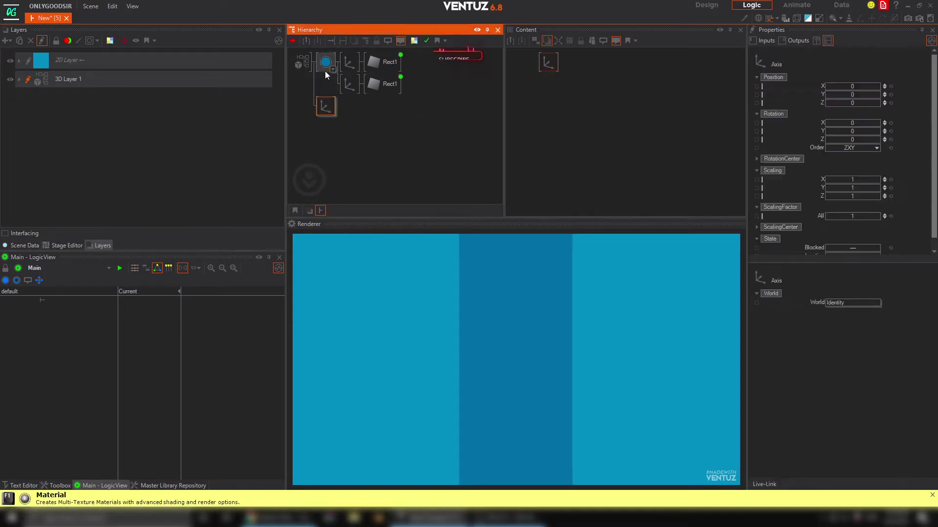
left_click(323, 115)
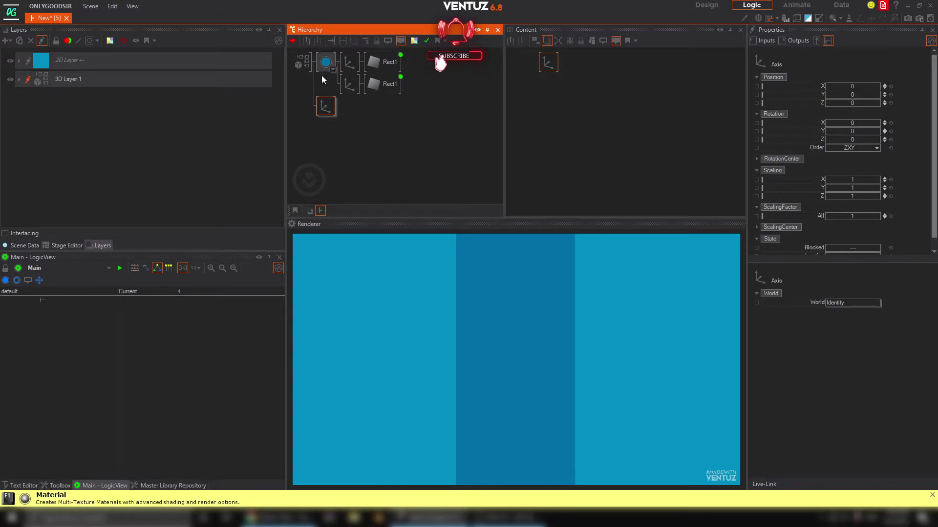
Step: Add a Rectangle node as the child of the new Axis
double_click(333, 130)
type("rect")
left_click(350, 164)
left_click(335, 110)
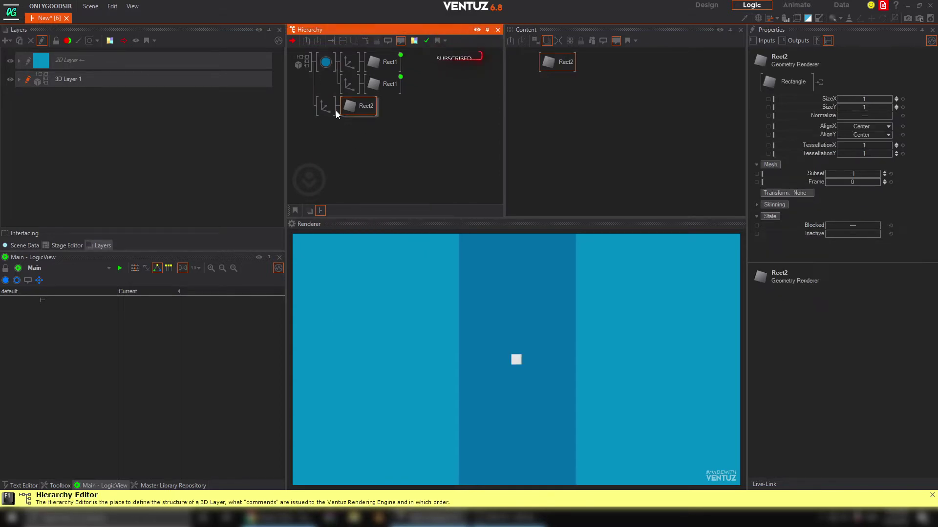
Step: Set Rect2's SizeX to 2.2 and SizeY to 27, and shift its Axis horizontally to the left of the dark blue bar
left_click(361, 106)
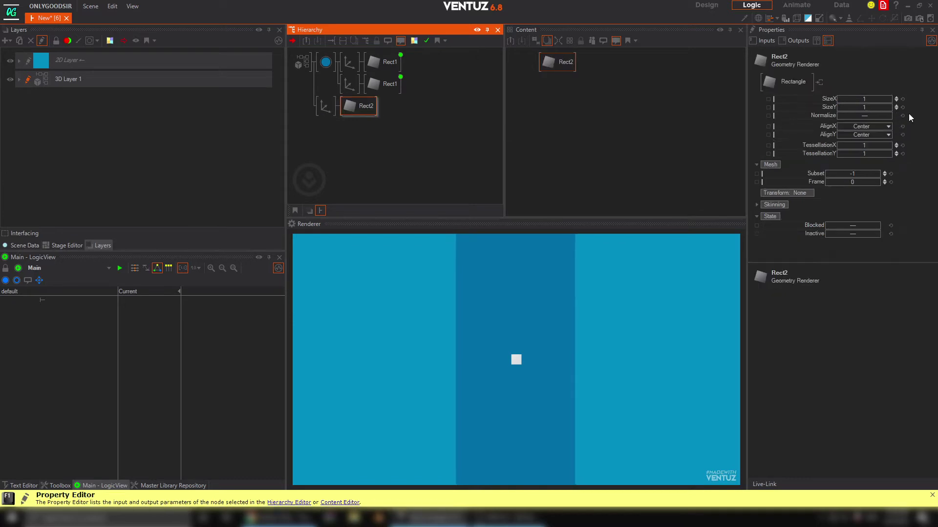
left_click_drag(864, 107, 835, 86)
left_click(323, 106)
left_click(351, 108)
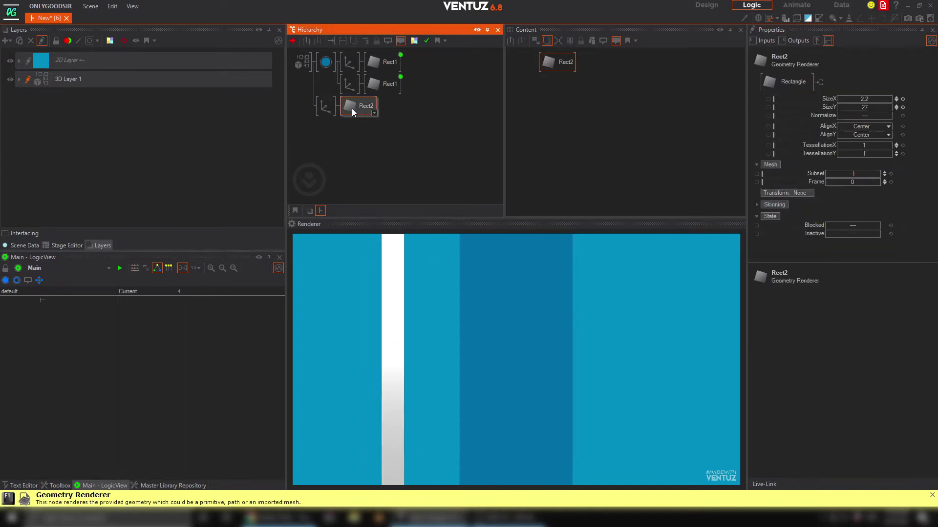
Step: Insert a Color Solid node between the new Axis and Rect2
double_click(361, 141)
type("col")
left_click_drag(369, 276, 341, 111)
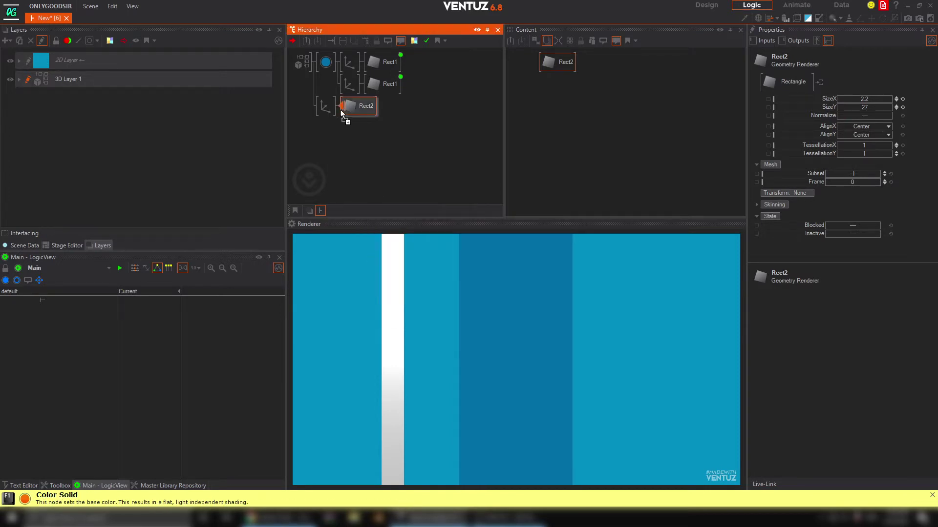
left_click(345, 111)
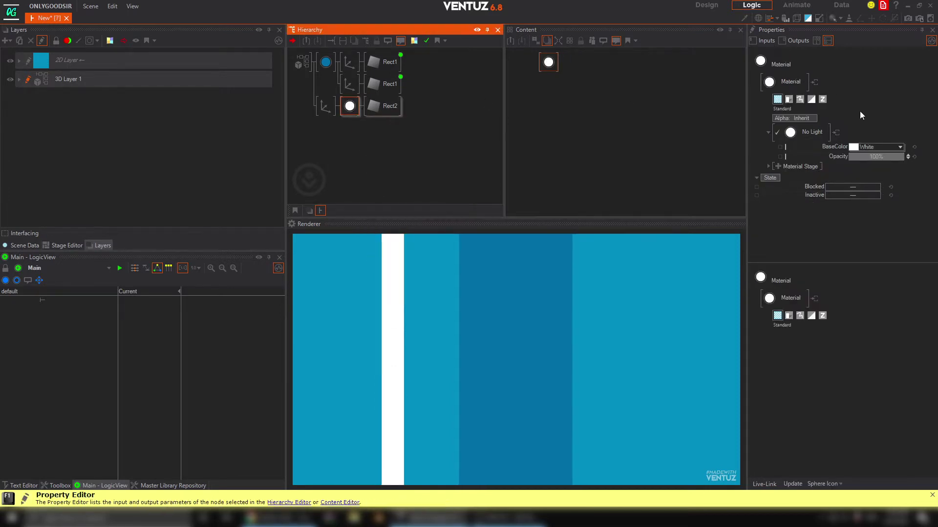
Step: Add a Base + Alpha texture stage to Rect2's material and use a white 1D Gradient with transparent ends
left_click(778, 166)
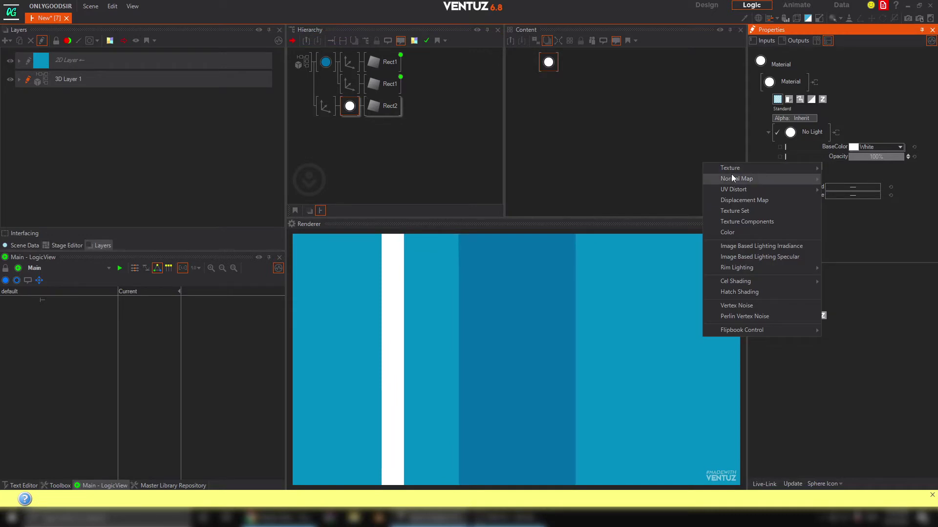
mouse_move(751, 168)
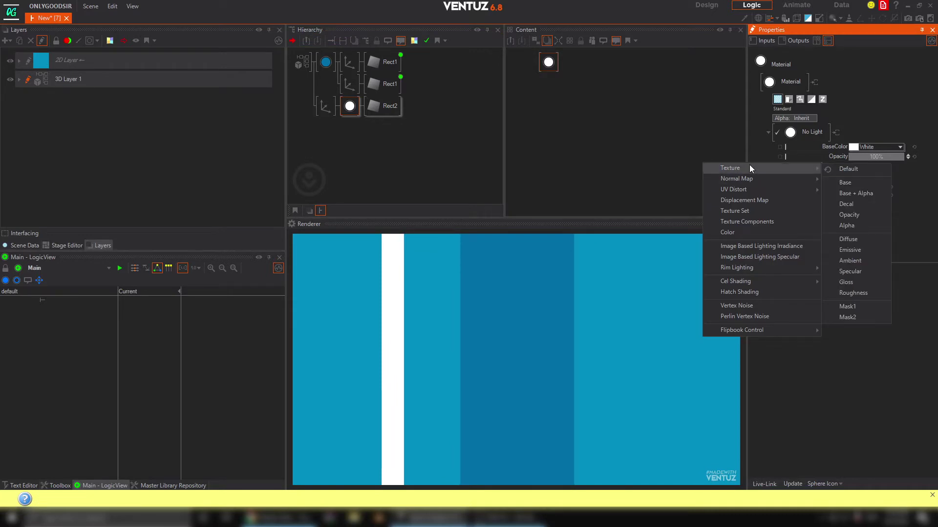
left_click(857, 195)
left_click(833, 200)
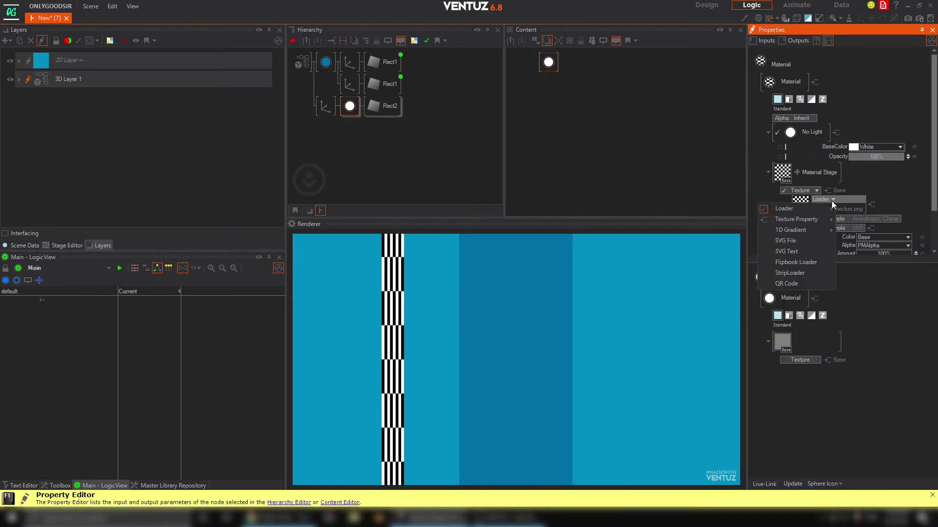
mouse_move(798, 229)
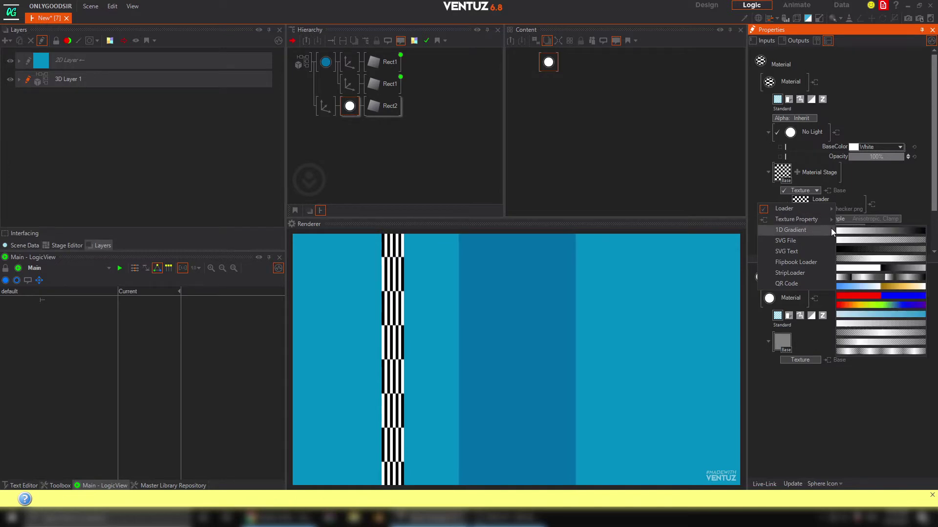
left_click(863, 262)
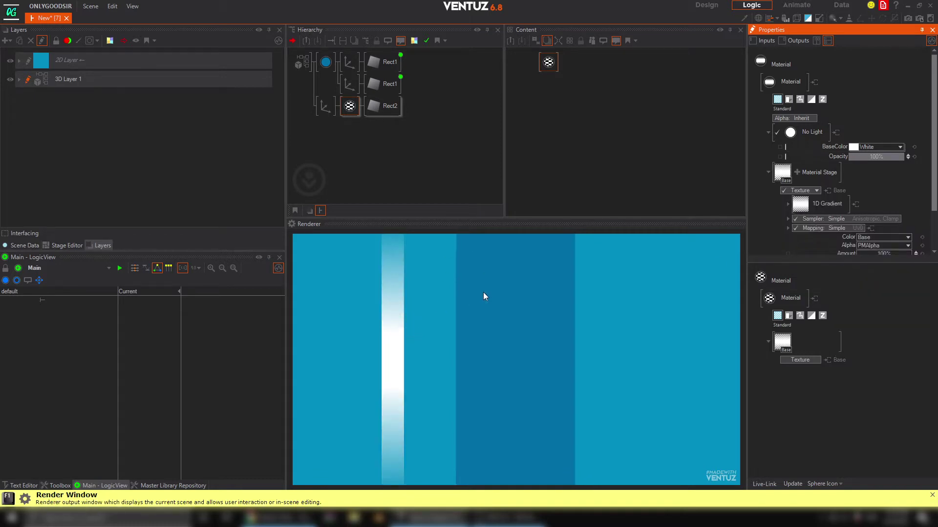
Step: Narrow Rect2 into a thin line with a SizeX of about 0.2
left_click(372, 111)
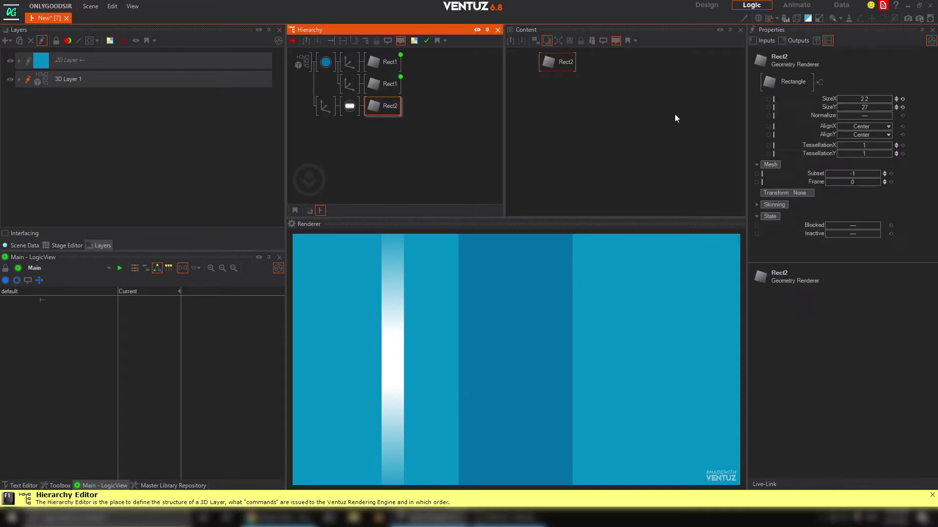
left_click_drag(871, 100, 861, 101)
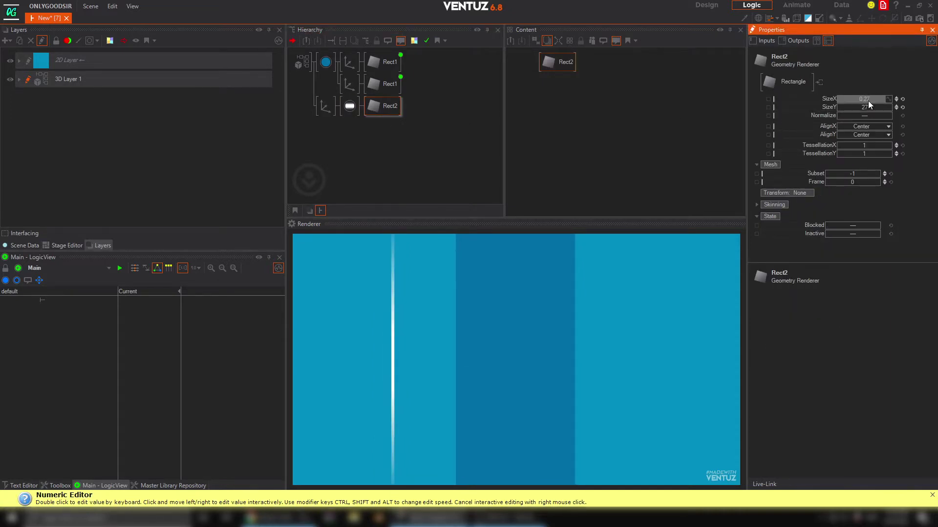
Step: Shift the 1D Gradient's opacity stops toward its start, with the first opaque stop at 60 and the last transparent stop at 180
left_click(350, 106)
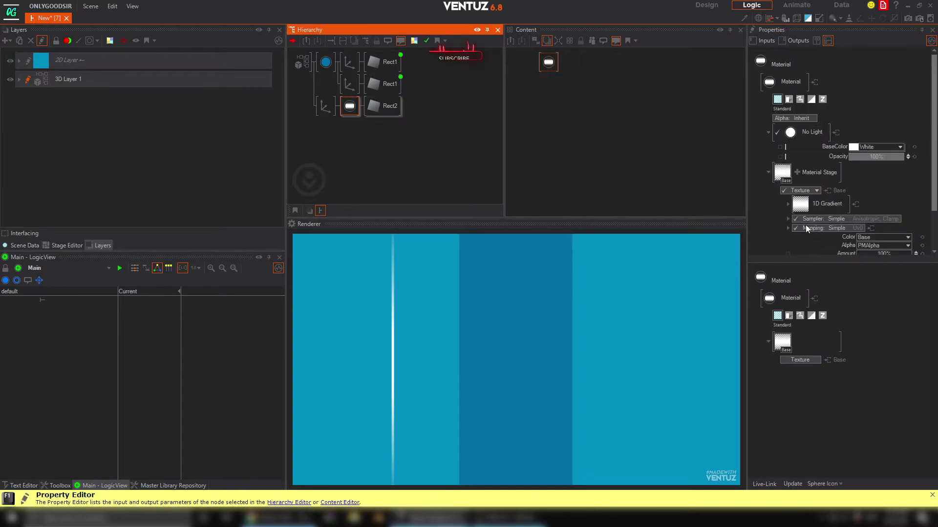
scroll(810, 205, "down", 2)
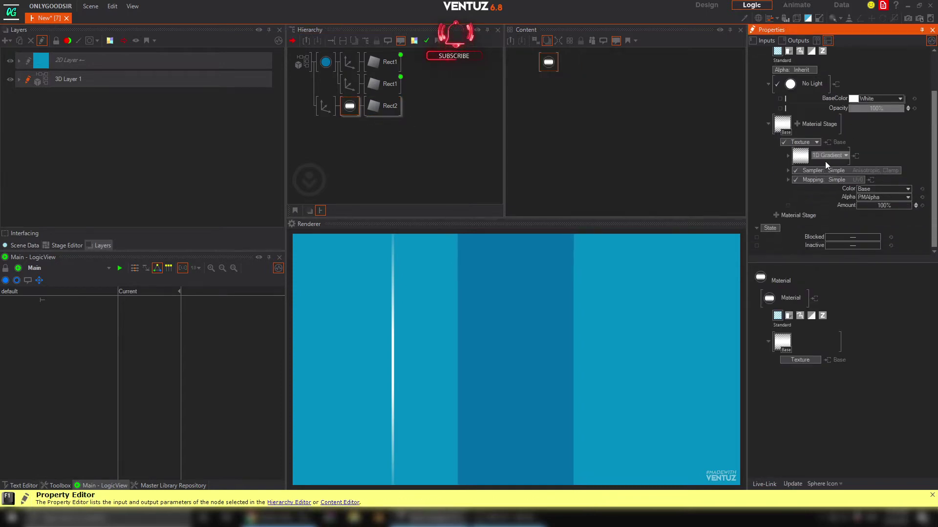
left_click(786, 156)
left_click(920, 172)
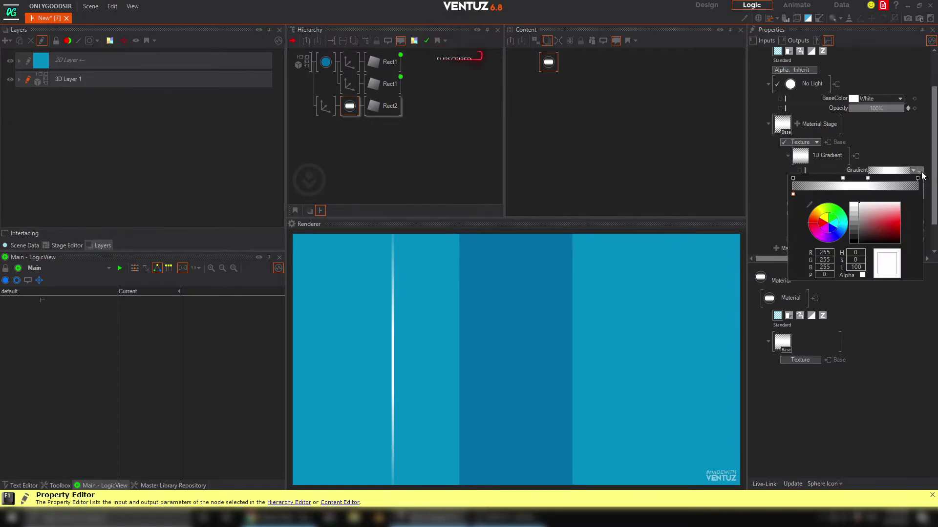
left_click_drag(843, 180, 839, 181)
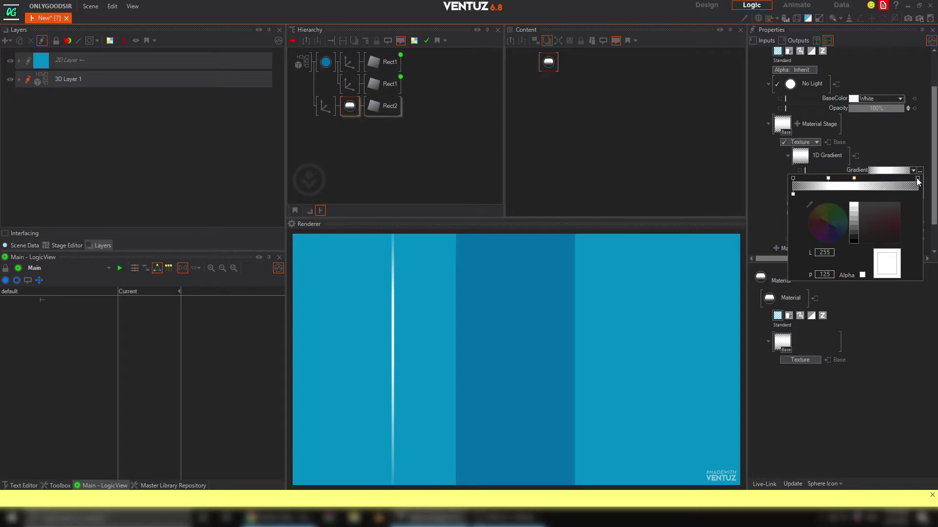
left_click(828, 179)
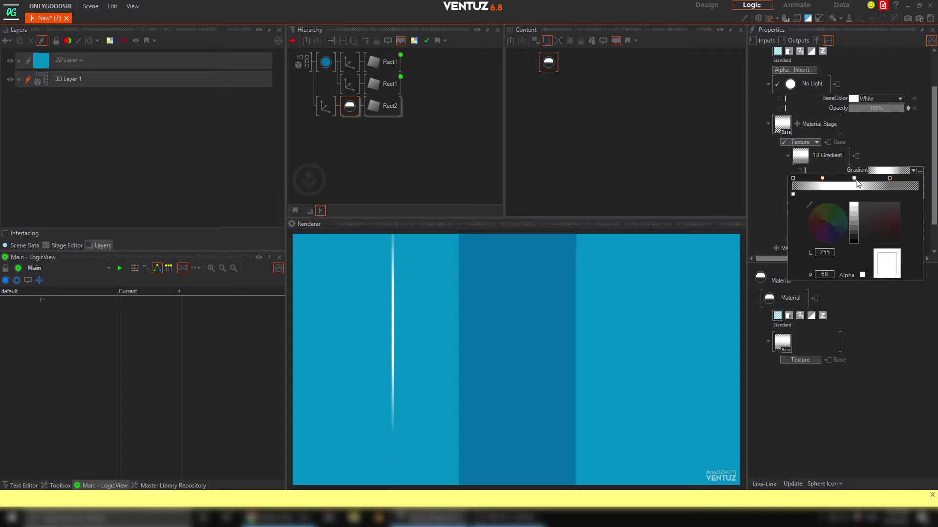
left_click_drag(889, 179, 874, 180)
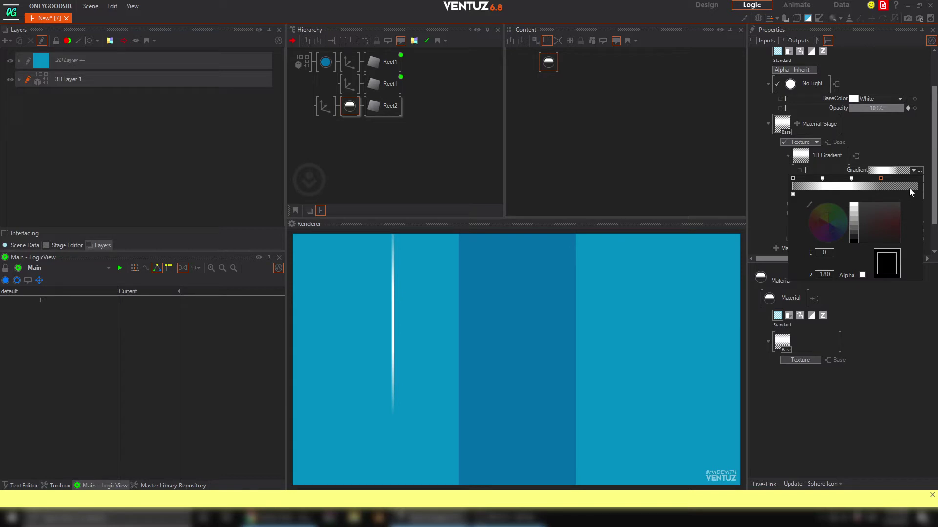
Step: Turn off the gradient's Vertical option and set the texture sampler to Simple Wrap
left_click(901, 140)
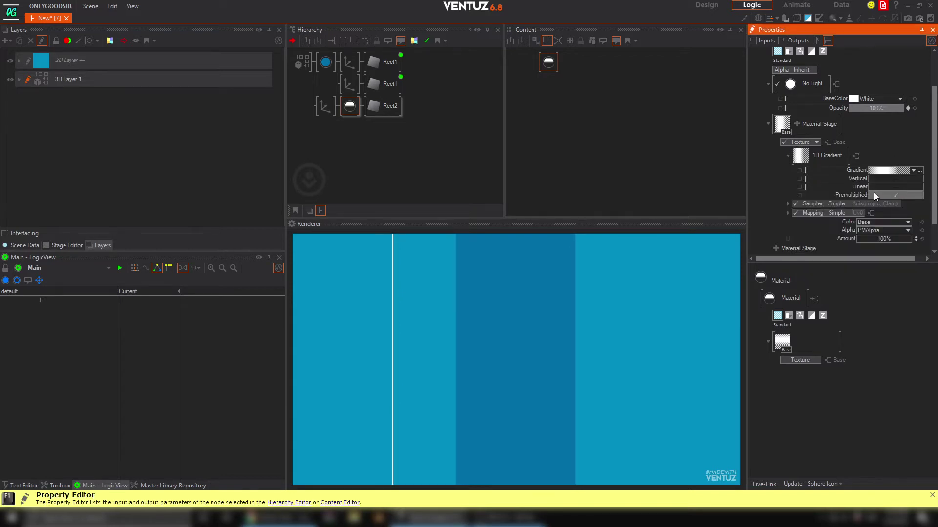
left_click(871, 205)
mouse_move(837, 213)
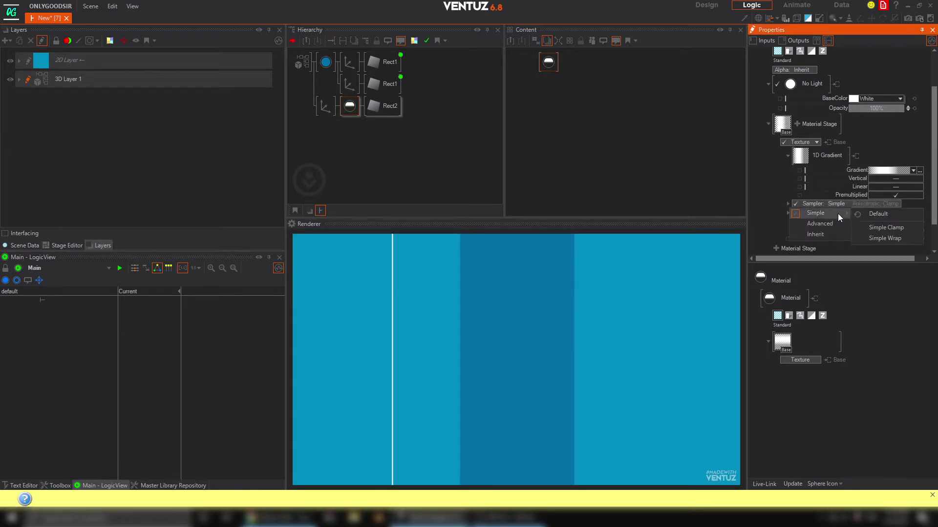
left_click(874, 237)
Step: Switch the texture's mapping from Simple to 2D Mapping
scroll(819, 219, "down", 2)
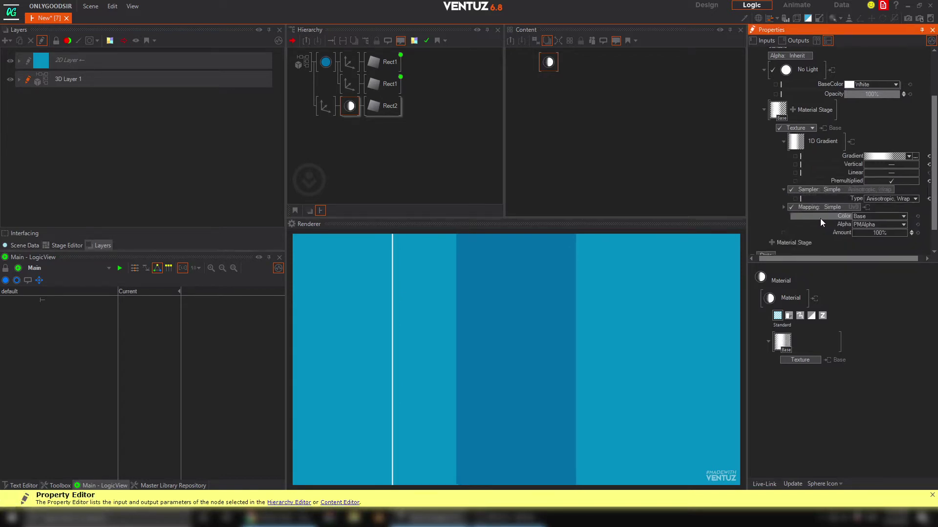
left_click(844, 180)
mouse_move(817, 199)
left_click(883, 215)
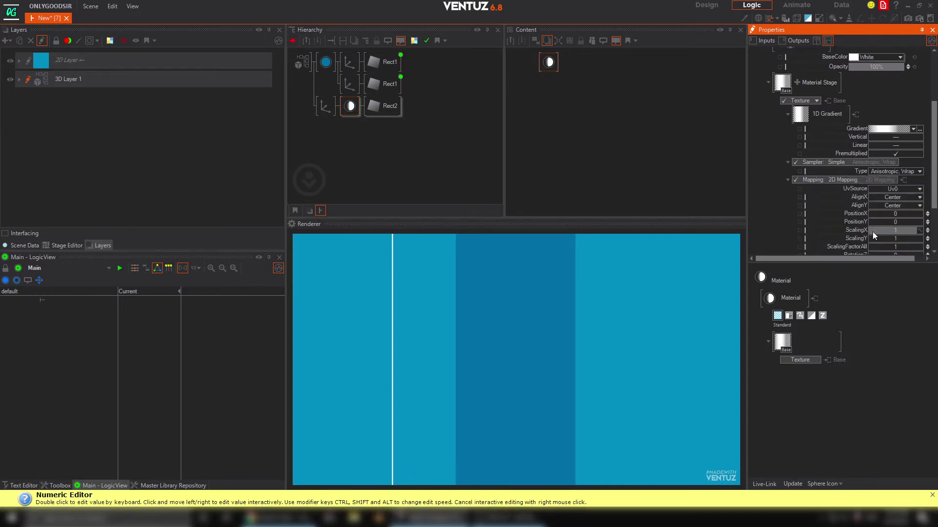
scroll(872, 232, "down", 2)
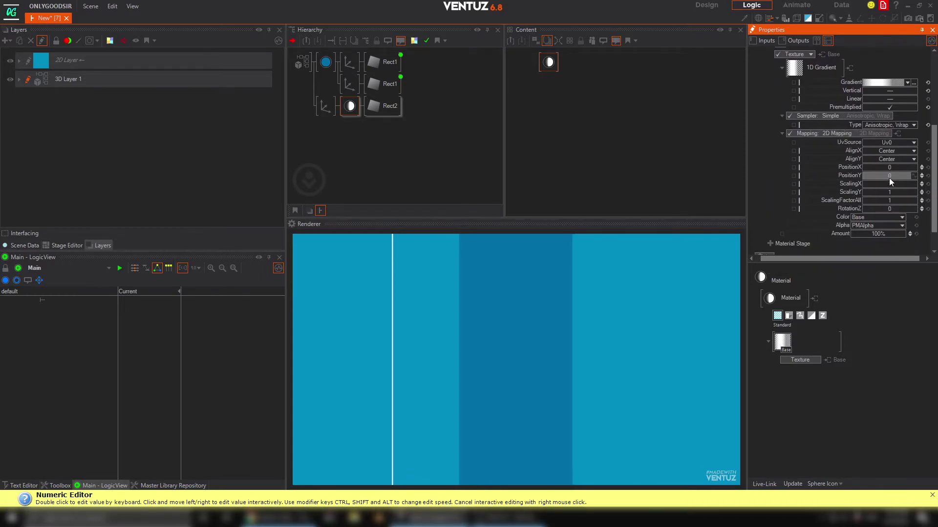
Step: Try shifting the gradient mapping's position and widen Rect2 to a SizeX of about 1.14
left_click_drag(889, 180, 936, 180)
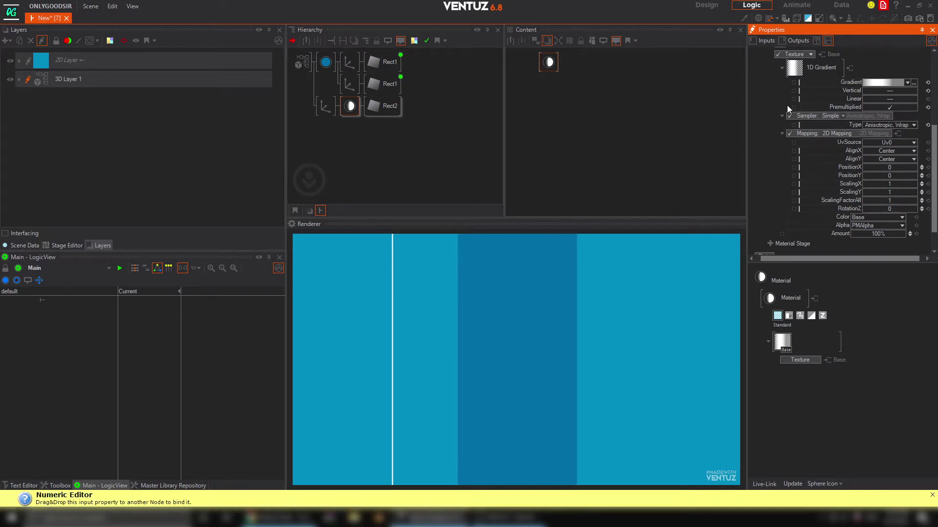
left_click(394, 106)
mouse_move(869, 99)
left_mouse_down()
mouse_move(881, 99)
mouse_move(870, 100)
left_mouse_up()
Step: Try shifting the line material's 2D mapping position and reset it to 0
left_click(347, 107)
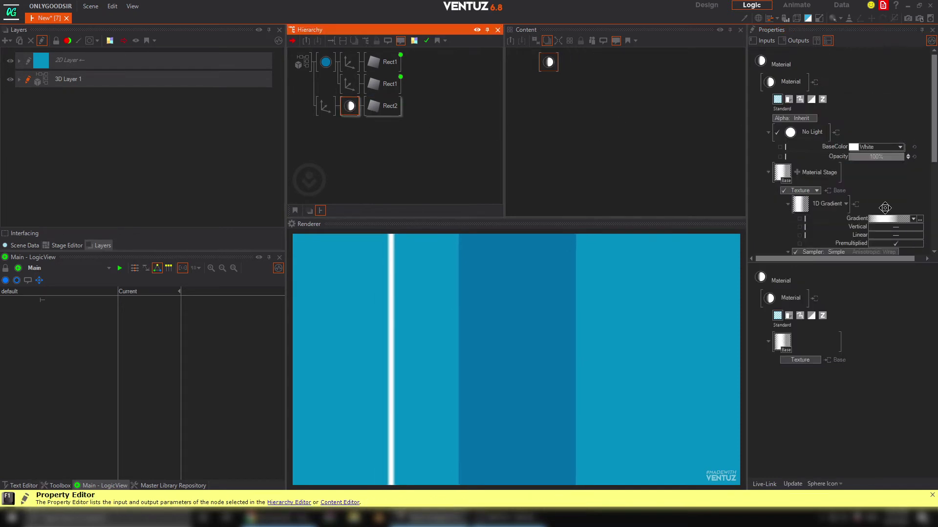
scroll(872, 190, "down", 5)
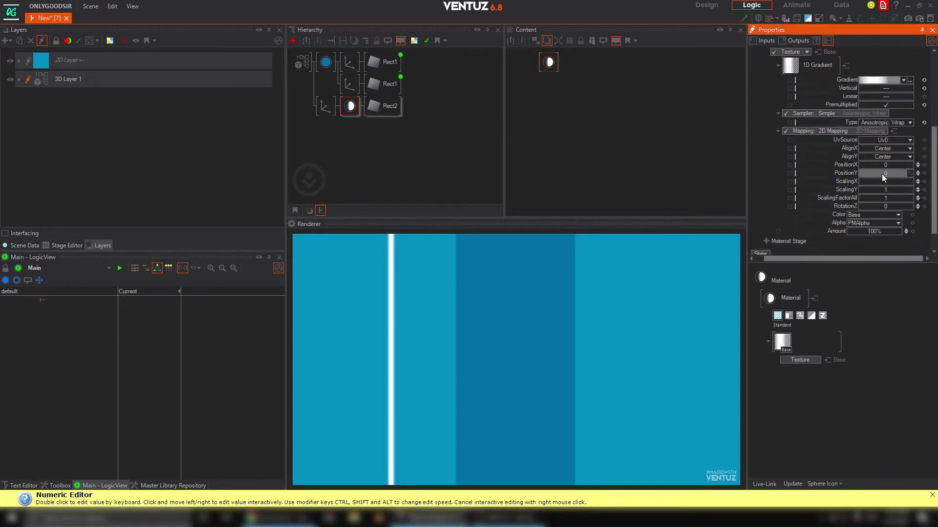
mouse_move(904, 174)
left_mouse_down()
mouse_move(926, 176)
mouse_move(887, 165)
mouse_move(903, 168)
left_mouse_up()
left_click(924, 166)
Step: Try a RotationZ of 90 with a shifted PositionY on the 2D mapping, and reset both values to 0
double_click(893, 207)
type("90")
key("Return")
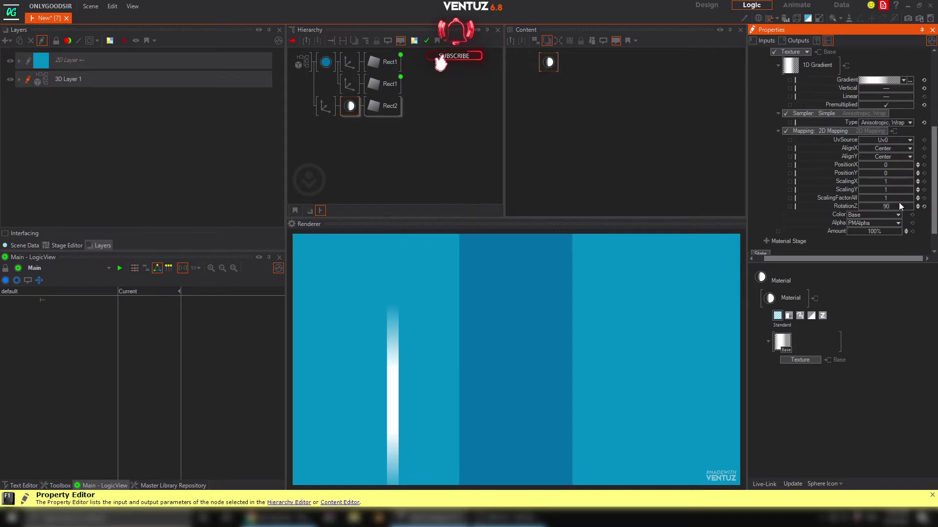
left_click_drag(892, 173, 918, 173)
left_click(924, 173)
left_click(924, 206)
Step: Turn on the gradient's Vertical option and shift the 2D mapping's PositionY to about -1.3
scroll(875, 180, "up", 1)
scroll(876, 183, "up", 1)
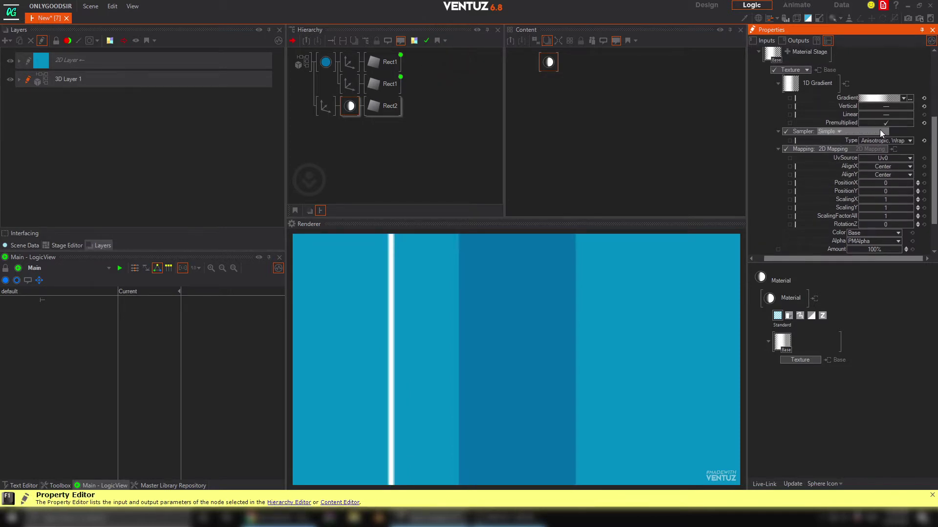
left_click(879, 107)
scroll(904, 223, "down", 2)
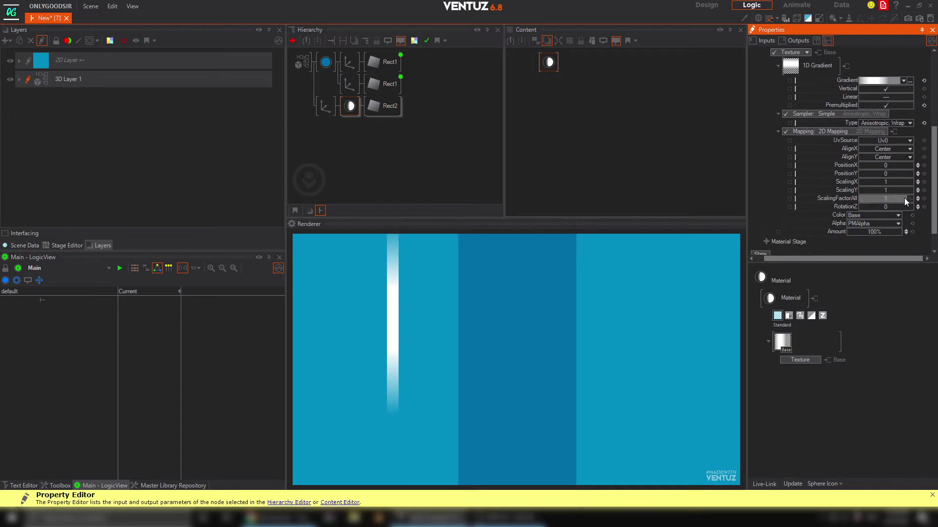
left_click_drag(881, 167, 879, 168)
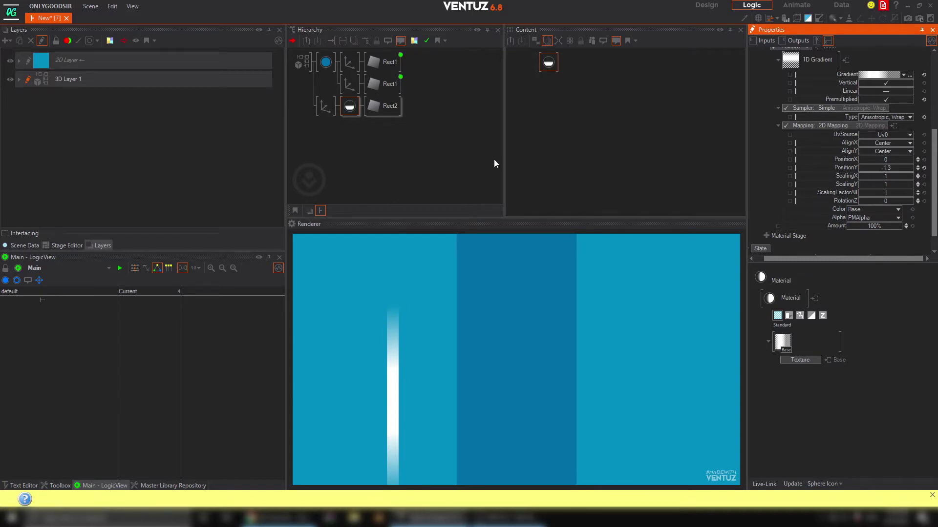
Step: Narrow Rect2 to a SizeX of about 0.27
left_click(386, 108)
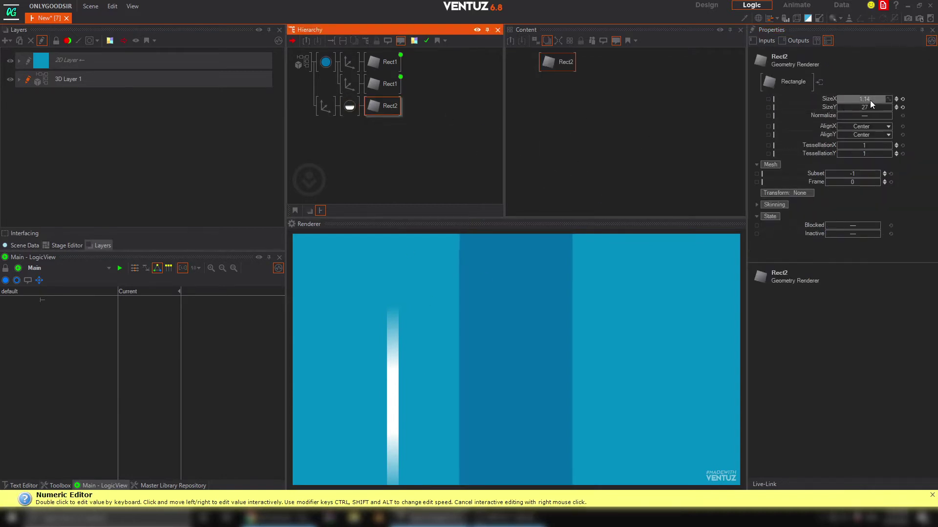
left_click_drag(870, 100, 845, 102)
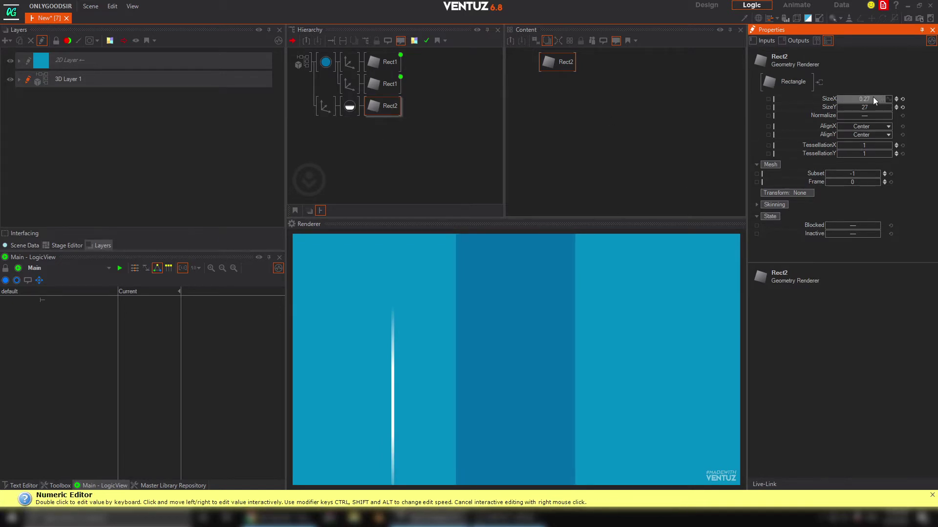
Step: Animate the line material's mapping PositionY with a Linear 1 Mover and select that Mover
left_click(350, 106)
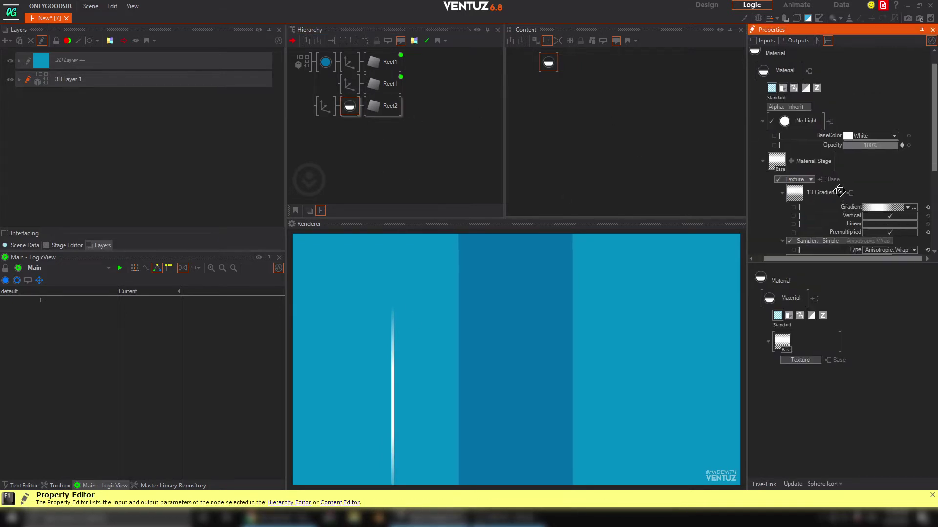
scroll(849, 193, "down", 3)
scroll(849, 189, "down", 2)
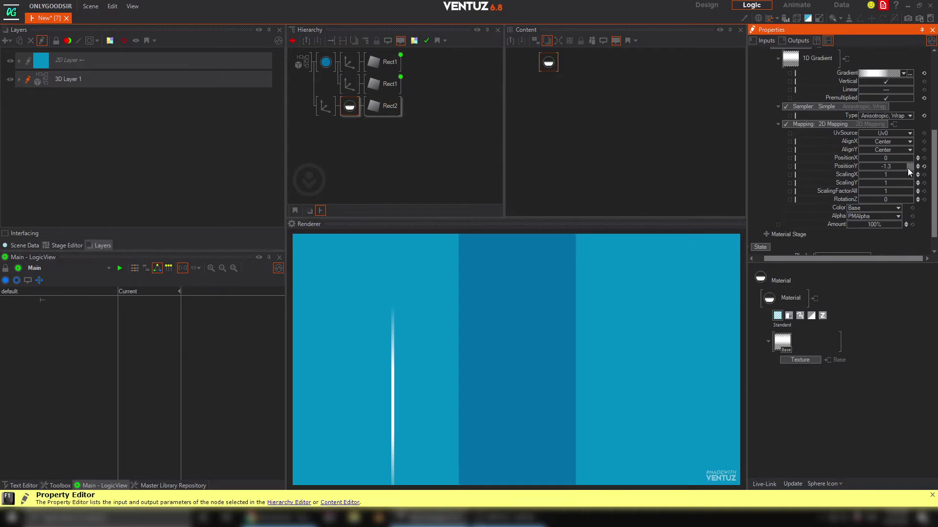
right_click(908, 167)
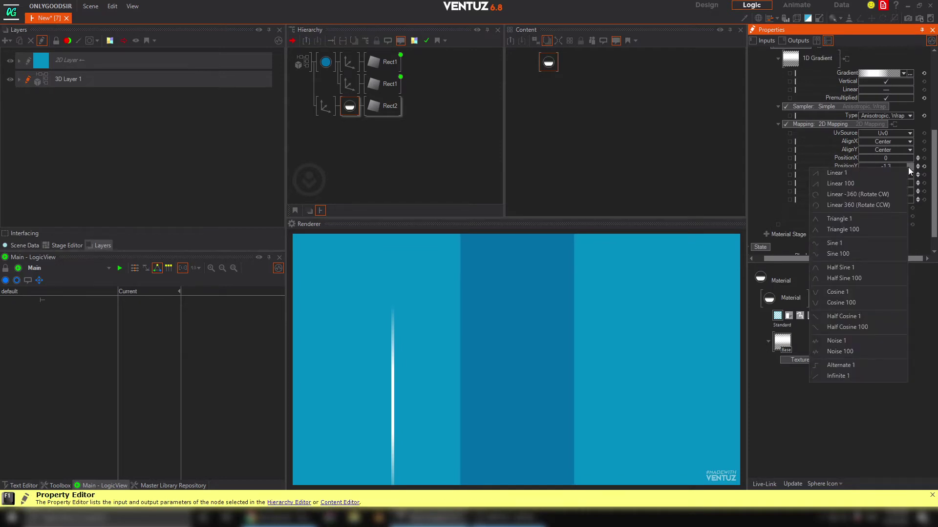
left_click(867, 174)
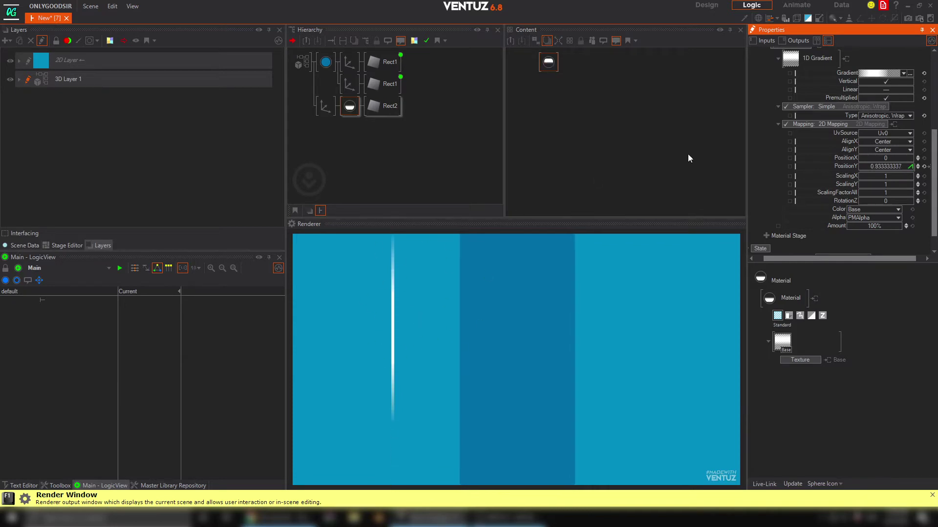
left_click(927, 166)
left_click_drag(553, 94, 616, 73)
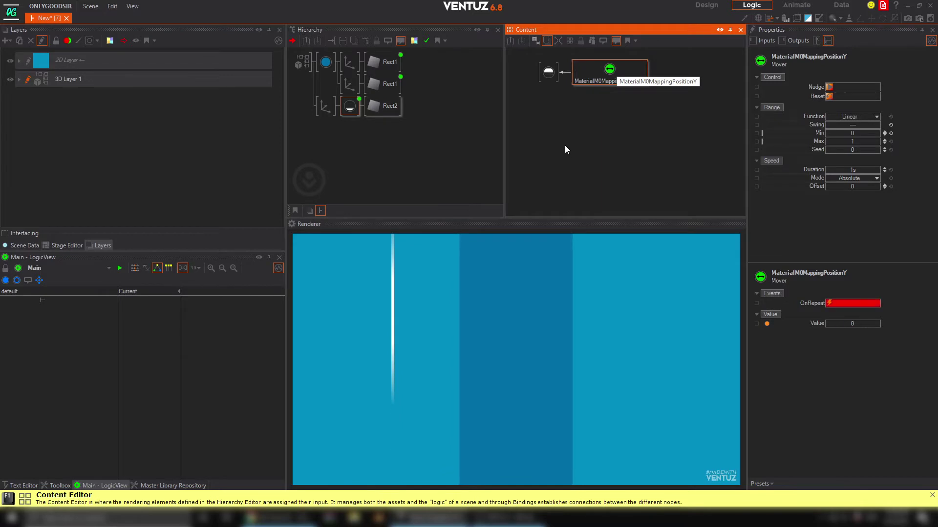
Step: Duplicate the Axis branch holding the animated Rect2 line three times in the hierarchy
left_click(516, 154)
left_click(334, 122)
left_click(323, 110)
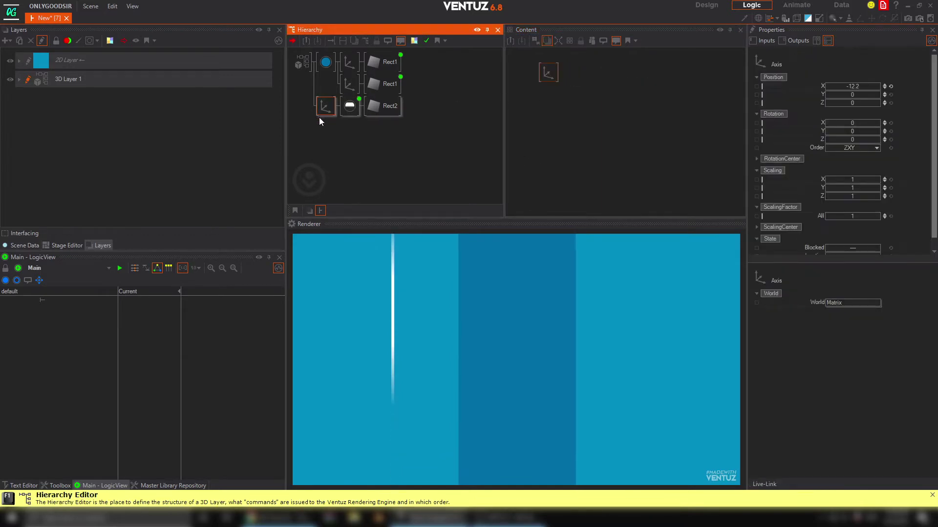
left_click(321, 131)
left_click_drag(323, 127, 324, 154, "ctrl")
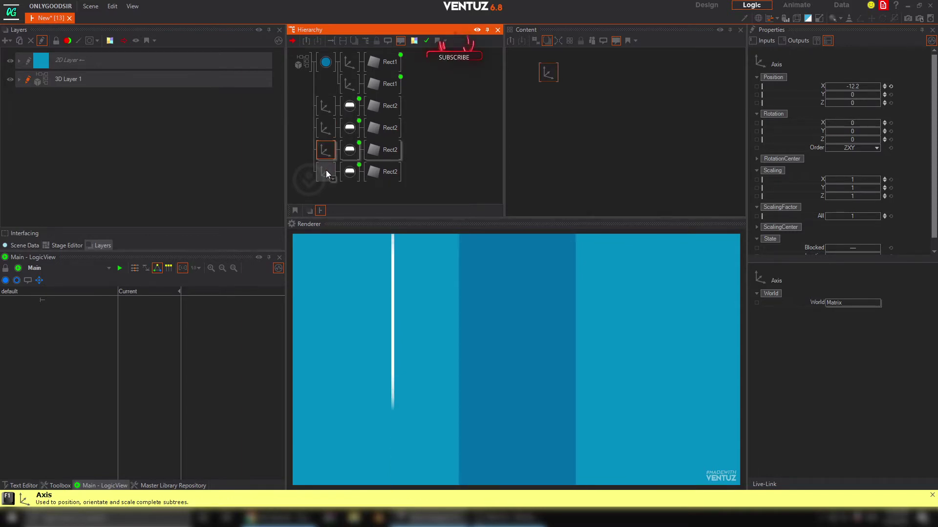
Step: Spread the three copied lines along Position X, placing one outside the original line and two on the opposite side of the central rectangle
left_click(326, 128, "ctrl")
left_click(324, 172, "ctrl")
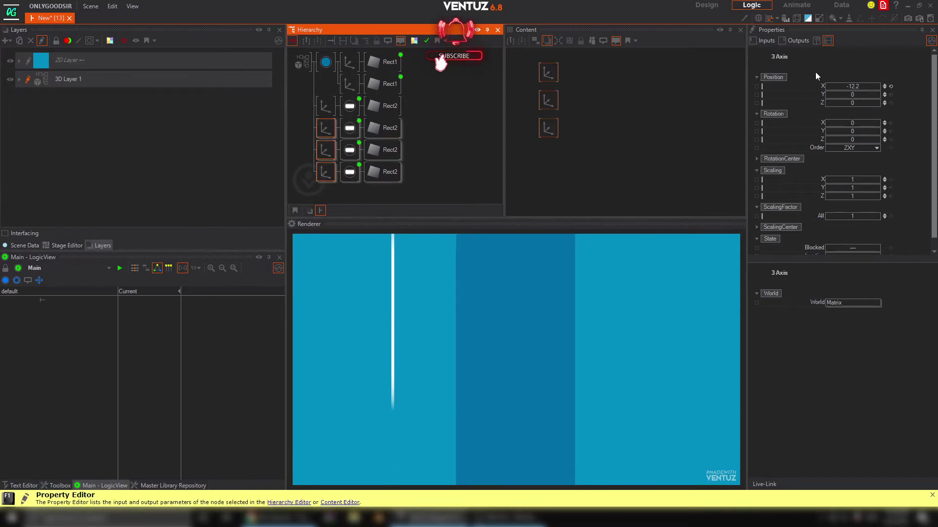
mouse_move(852, 87)
left_mouse_down()
mouse_move(831, 89)
mouse_move(886, 86)
mouse_move(848, 88)
left_mouse_up()
left_click(325, 155)
left_click(322, 172, "ctrl")
left_click(320, 175)
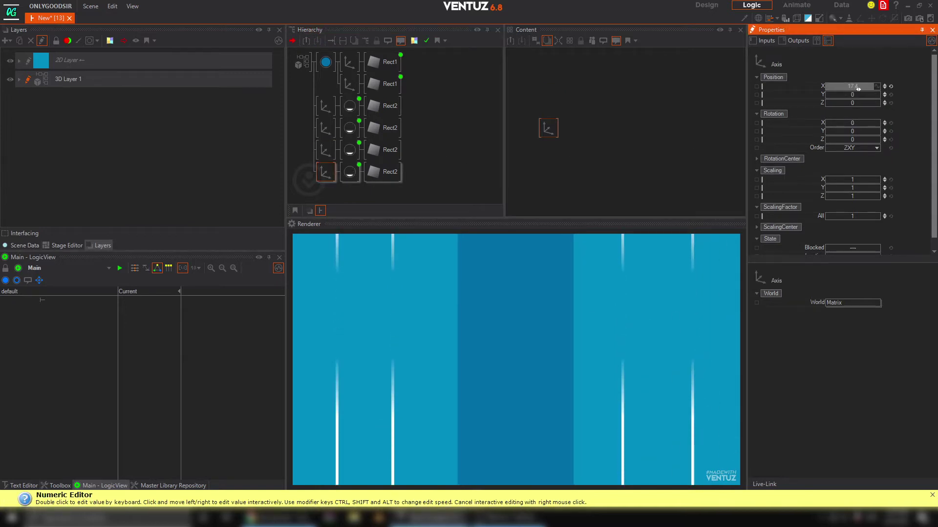
Step: Try a 0.2s Duration on the fourth line's PositionY Mover, reset it to 1s, and raise the Mover's Offset
left_click(350, 172)
left_click(625, 79)
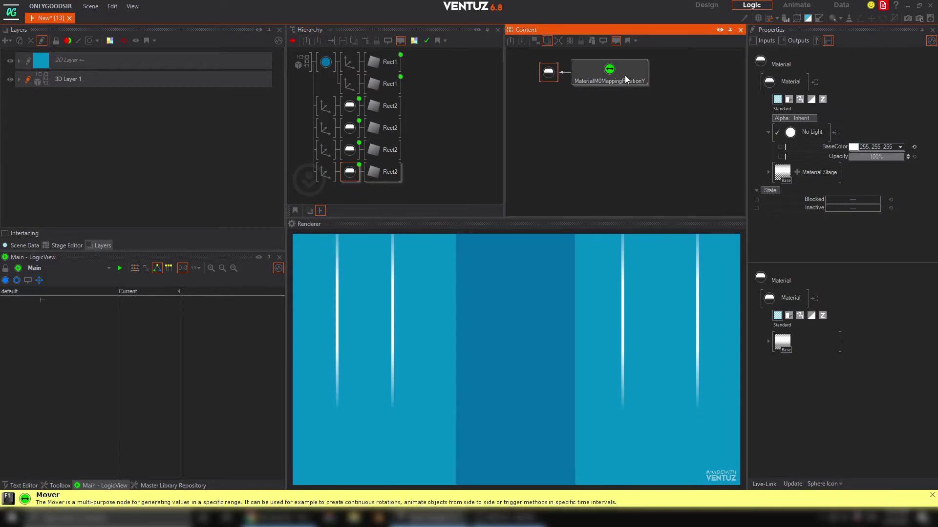
left_click(625, 78)
left_click(852, 170)
left_click_drag(852, 171, 862, 172)
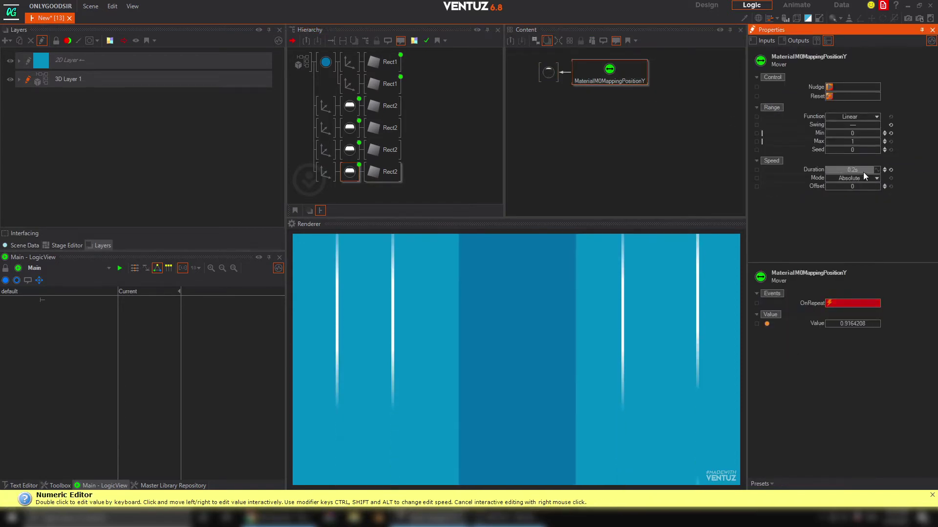
left_click(890, 169)
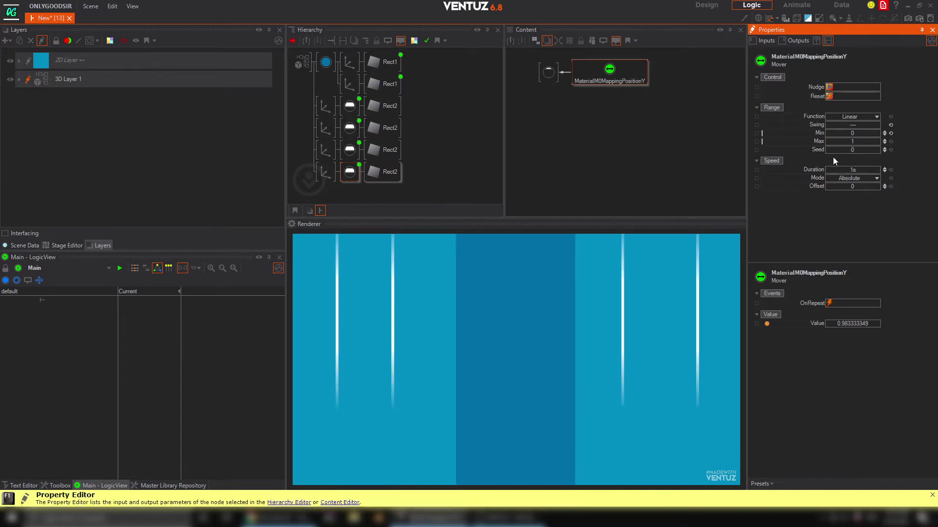
left_click_drag(844, 188, 855, 186)
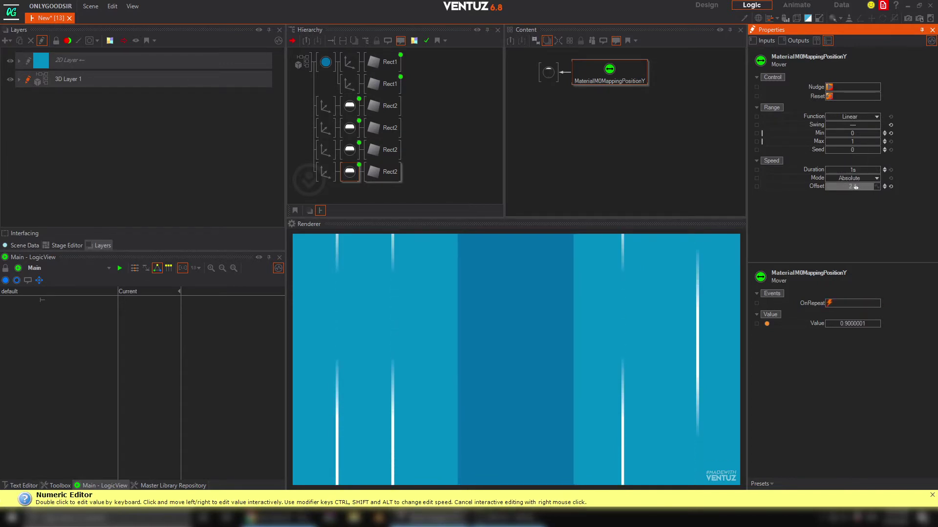
Step: Set the Offset of the second line's PositionY Mover to 2.7
left_click(350, 132)
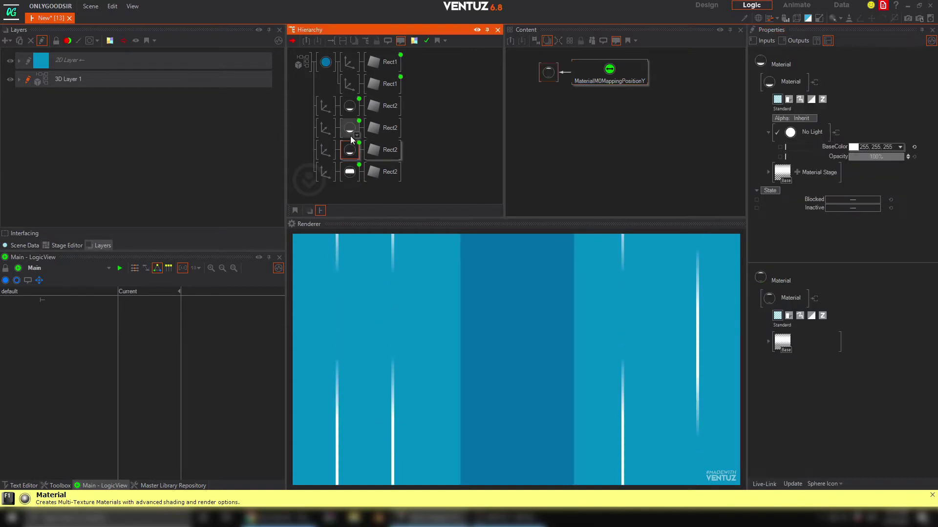
left_click(621, 86)
mouse_move(851, 188)
left_mouse_down()
mouse_move(865, 186)
mouse_move(858, 186)
left_mouse_up()
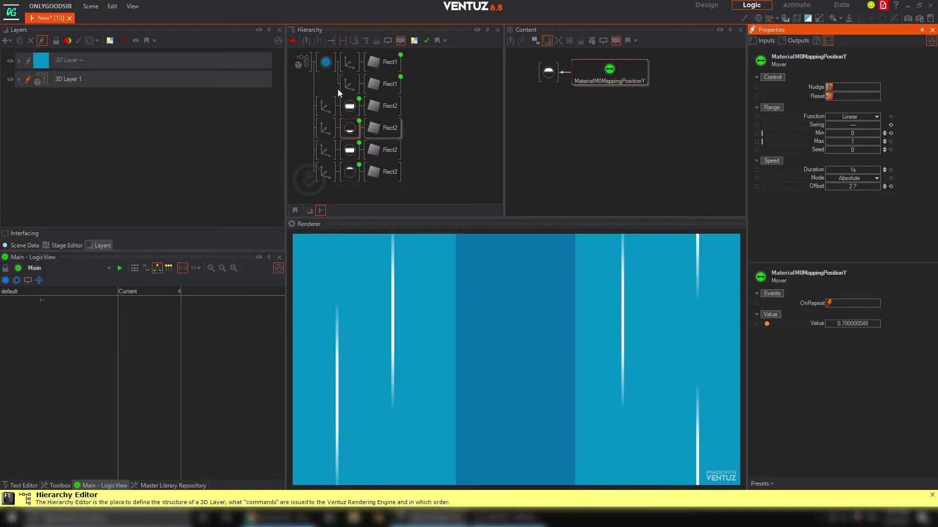
Step: Collapse the blue material branch and add a new Axis below the four line branches
middle_click(326, 63)
left_click(333, 170)
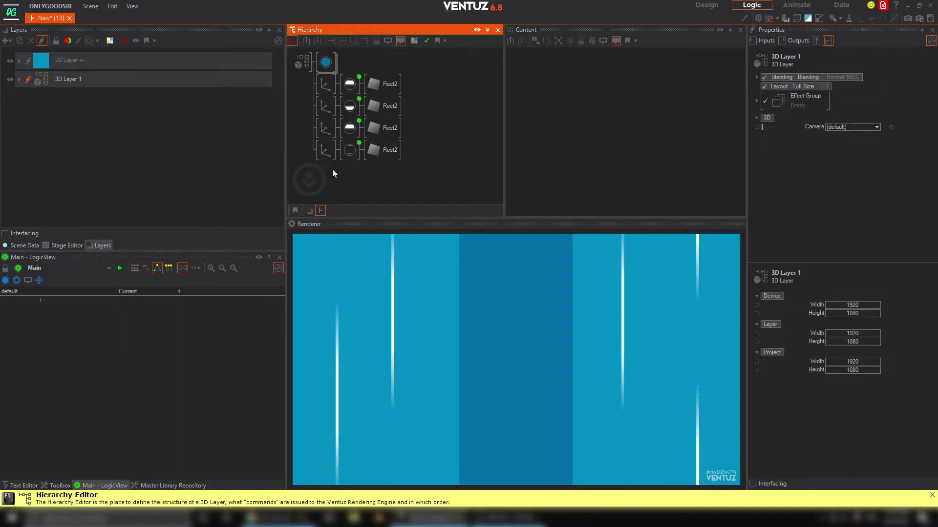
key("Tab")
type("ax")
left_click_drag(344, 209, 325, 159)
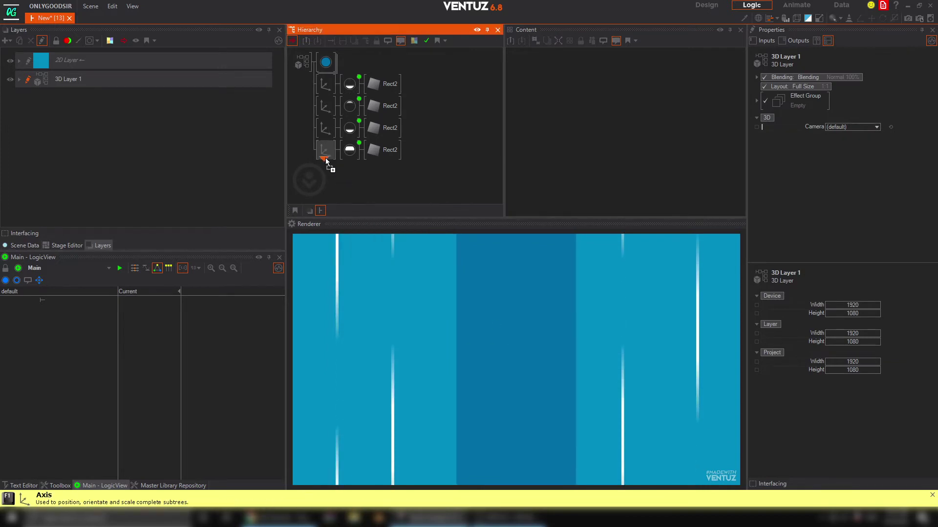
Step: Rename the new Axis as FALLING
left_click(326, 161)
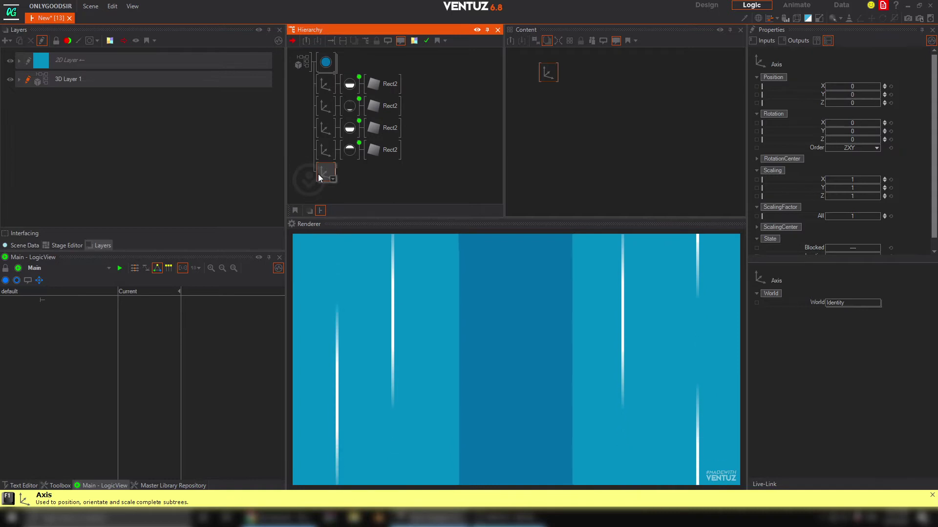
key("F2")
type("FALLIN")
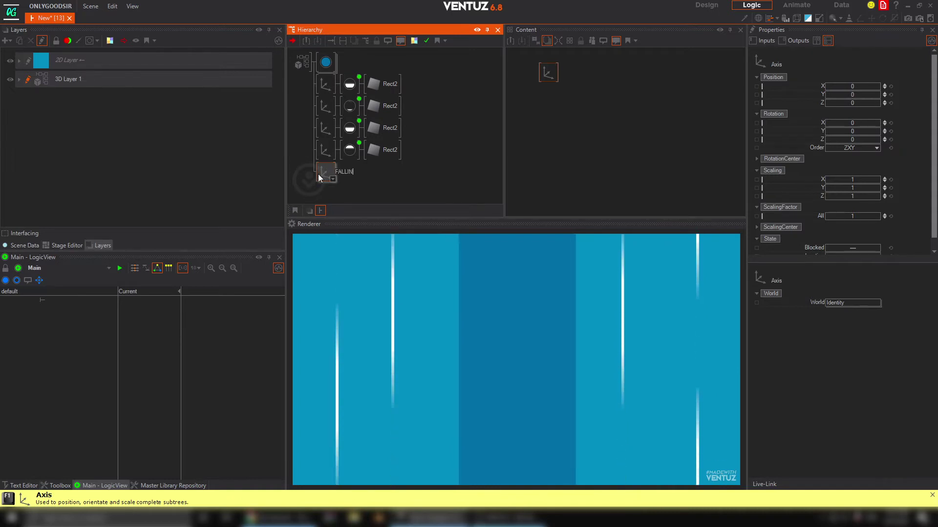
type("G")
key("Return")
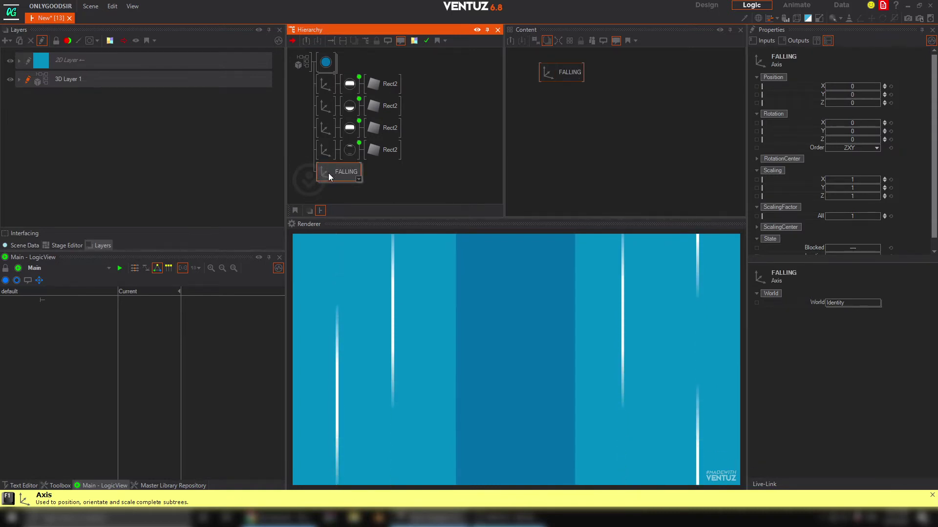
Step: Add a Rounded Rectangle under the FALLING axis and enlarge it with the axis's overall ScalingFactor
double_click(365, 186)
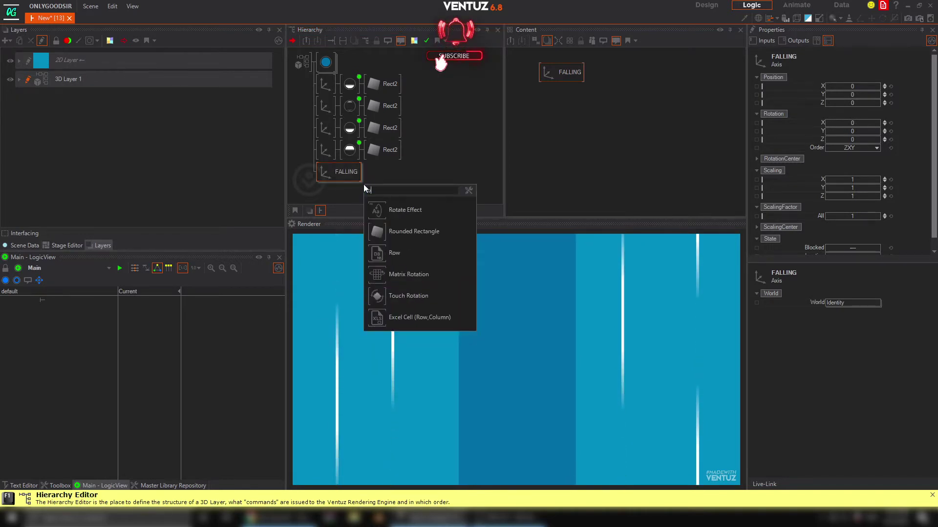
type("round")
left_click(363, 215)
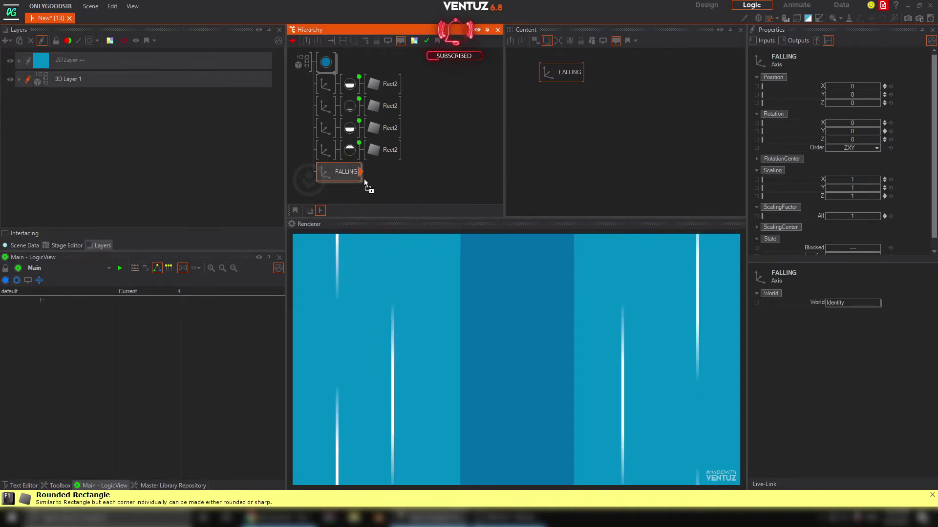
left_click(341, 173)
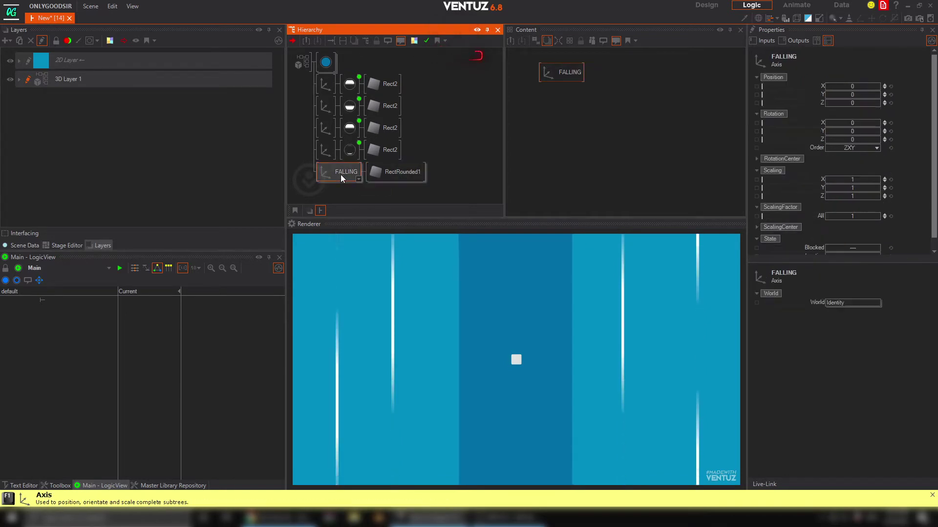
left_click(850, 216)
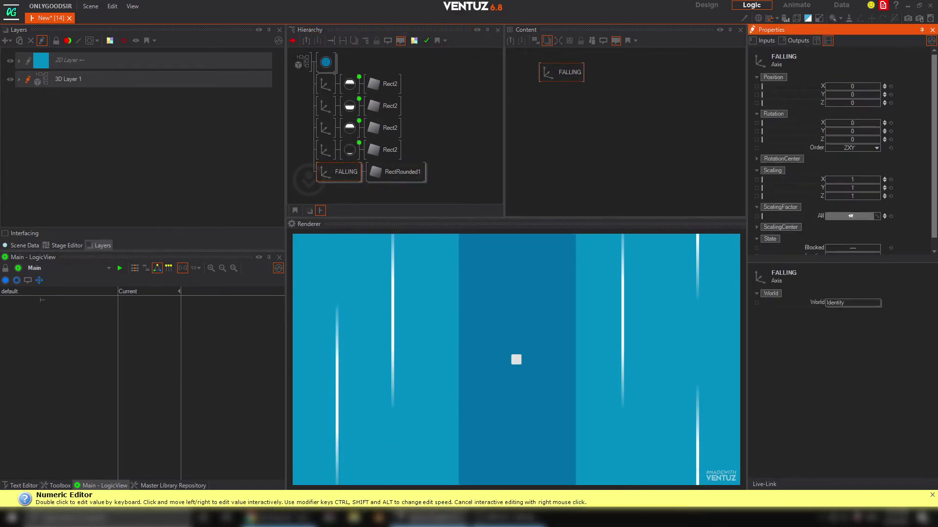
Step: Insert a Material node between the FALLING axis and the Rounded Rectangle and set its BaseColor to a near-black grey
left_click(437, 195)
type("col")
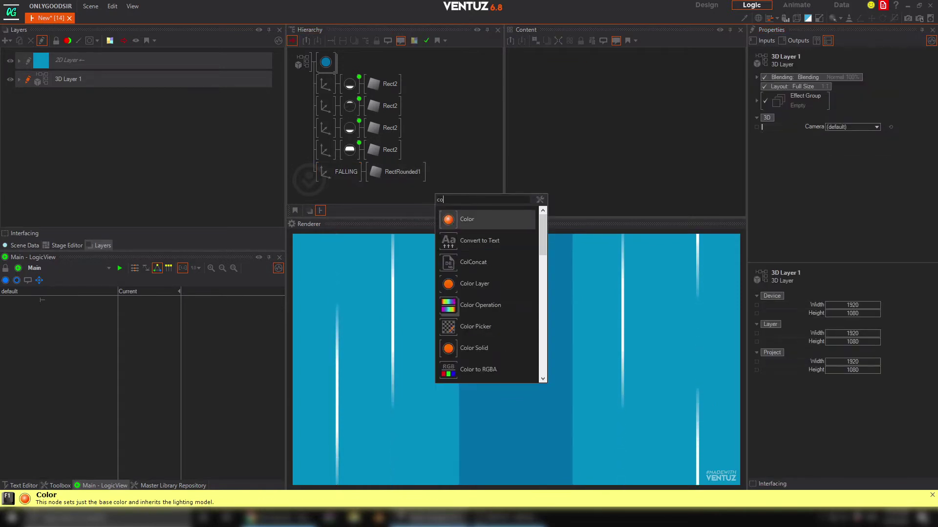
mouse_move(448, 328)
left_mouse_down()
mouse_move(382, 183)
mouse_move(369, 176)
left_mouse_up()
left_click(899, 147)
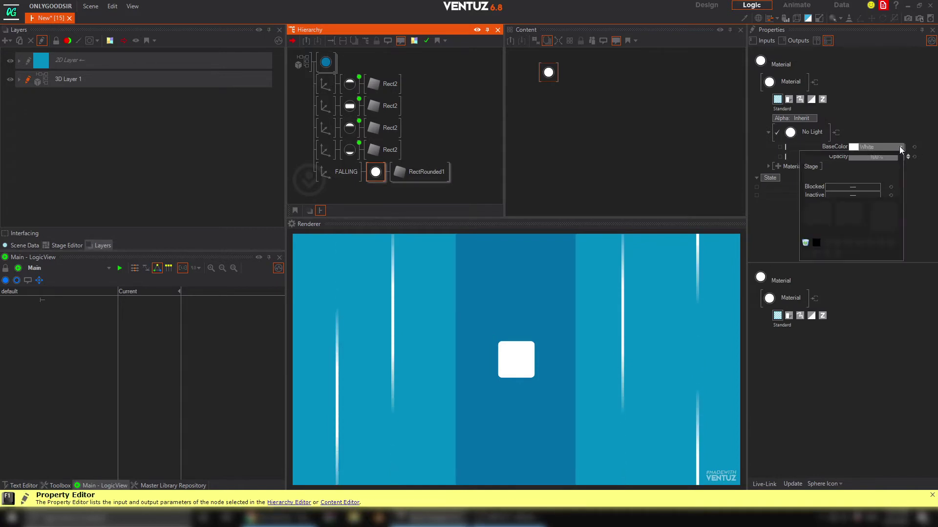
left_click(852, 189)
mouse_move(852, 189)
left_mouse_down()
mouse_move(831, 197)
mouse_move(853, 197)
left_mouse_up()
Step: Set the FALLING axis's overall ScalingFactor to 6.8 and adjust the position of its node in the Content
left_click(351, 173)
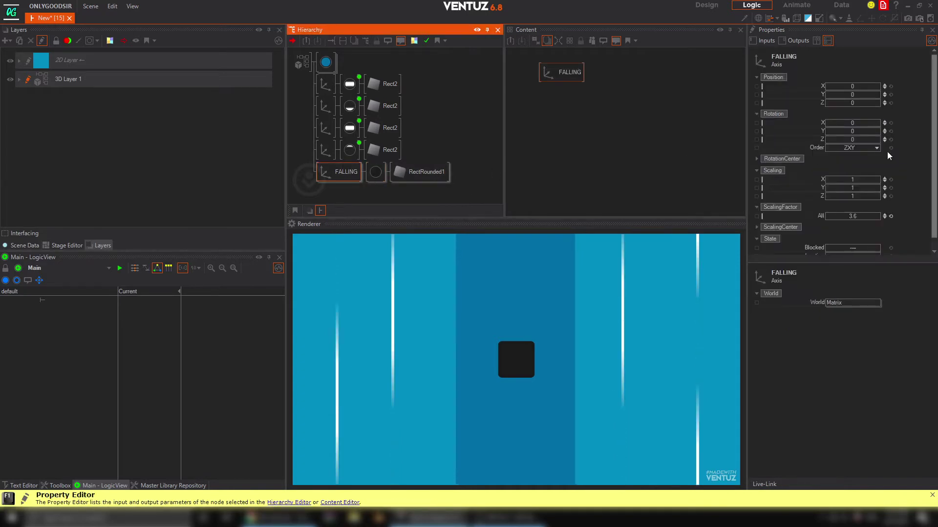
left_click_drag(852, 216, 867, 216)
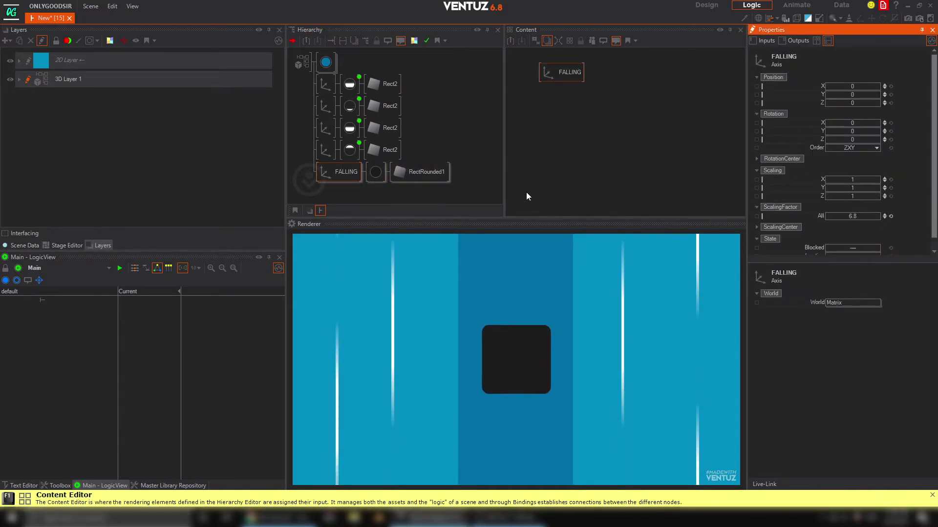
left_click(344, 173)
left_click(552, 132)
left_click_drag(563, 77, 561, 82)
left_click(603, 107)
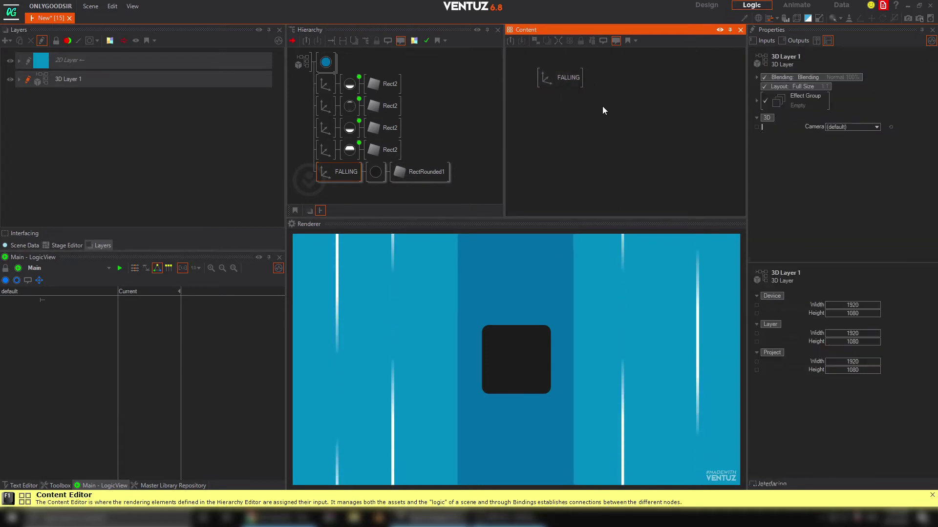
Step: Add a Mover next to the FALLING axis and bind it to the axis's Z Rotation
left_click(563, 81)
type("mo")
left_click_drag(642, 184, 639, 117)
left_click(566, 79)
left_click_drag(850, 140, 862, 140)
left_click_drag(802, 141, 639, 124)
Step: Set the rotation Mover's Max to 1.3 and its Duration to 0.2 s
left_click(639, 123)
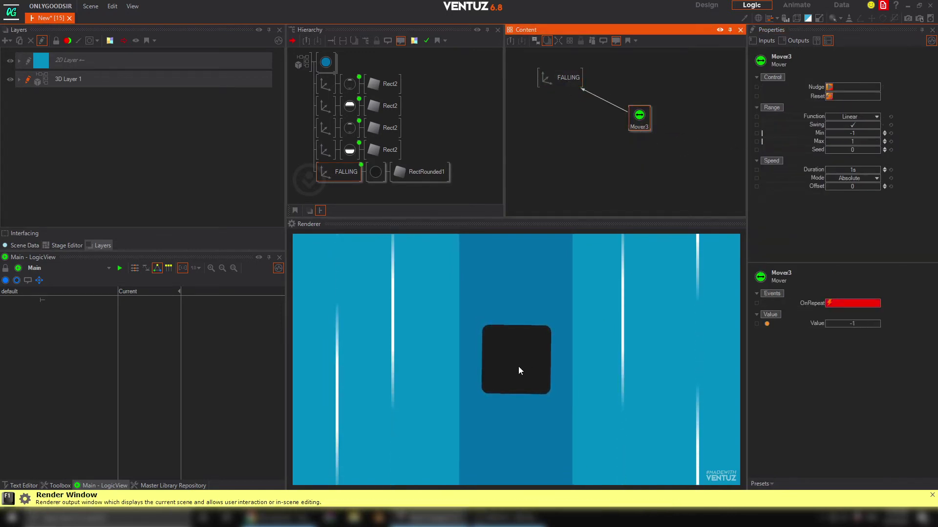
left_click(864, 141)
left_click_drag(863, 141, 857, 172)
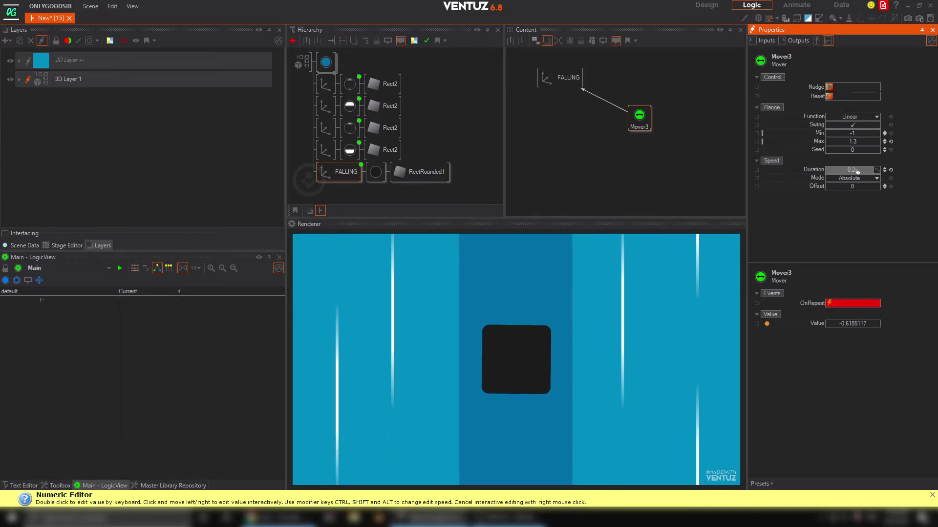
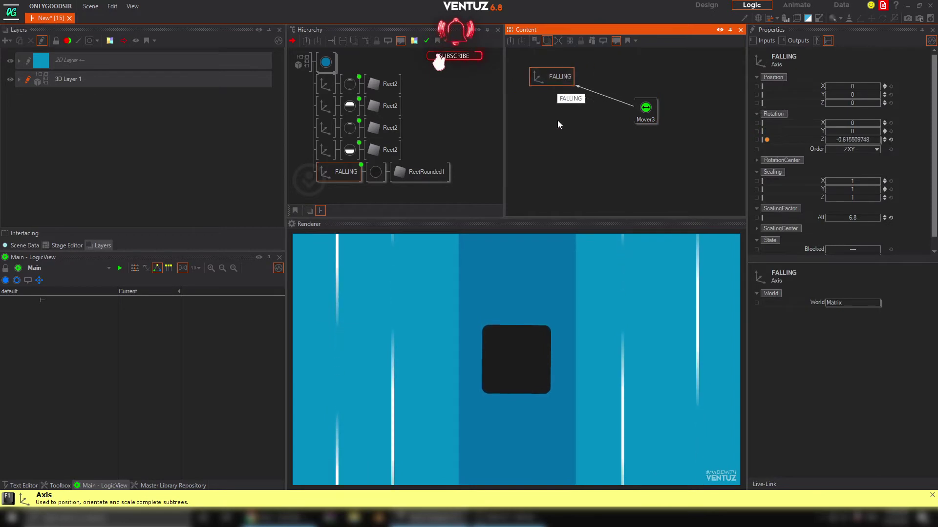
Step: Add a Keyframe Animation node below the FALLING axis and bind the axis's Y Position to it
left_click(565, 146)
double_click(570, 141)
type("key")
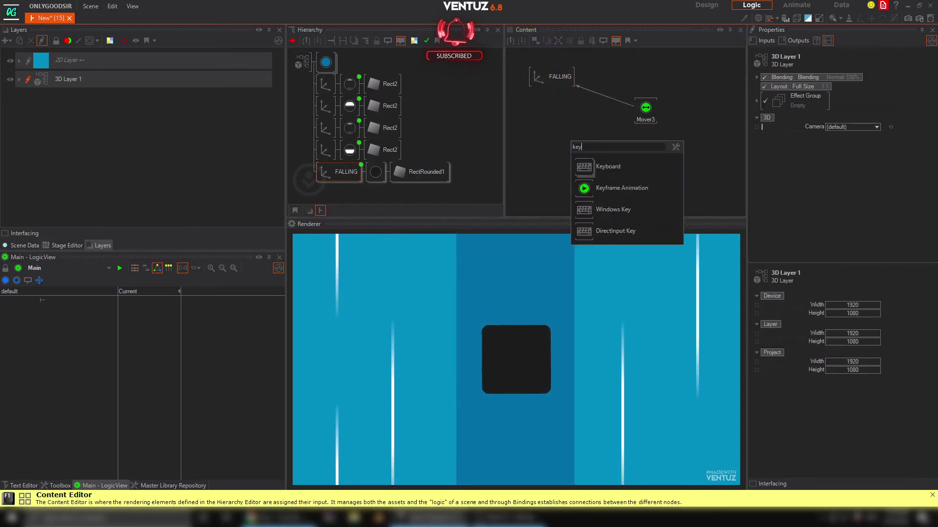
left_click_drag(593, 188, 589, 135)
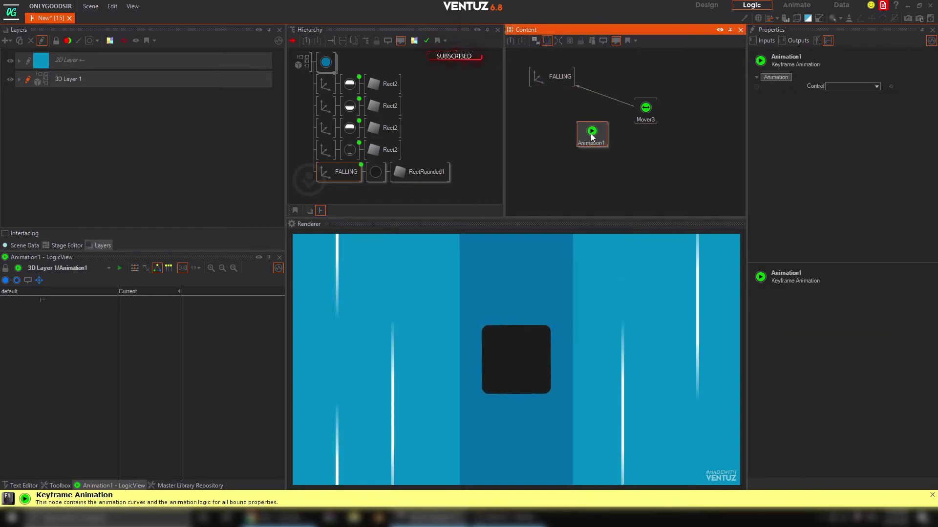
left_click_drag(638, 117, 626, 87)
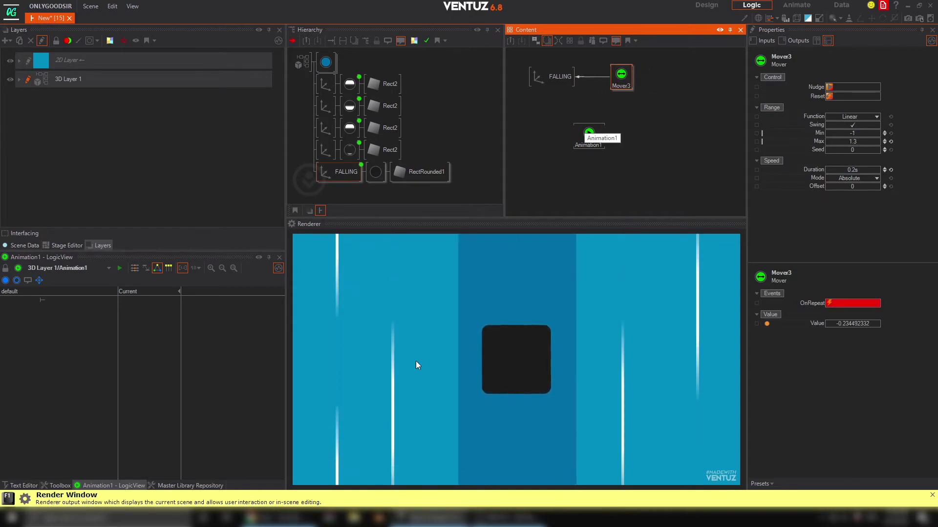
left_click_drag(582, 145, 562, 156)
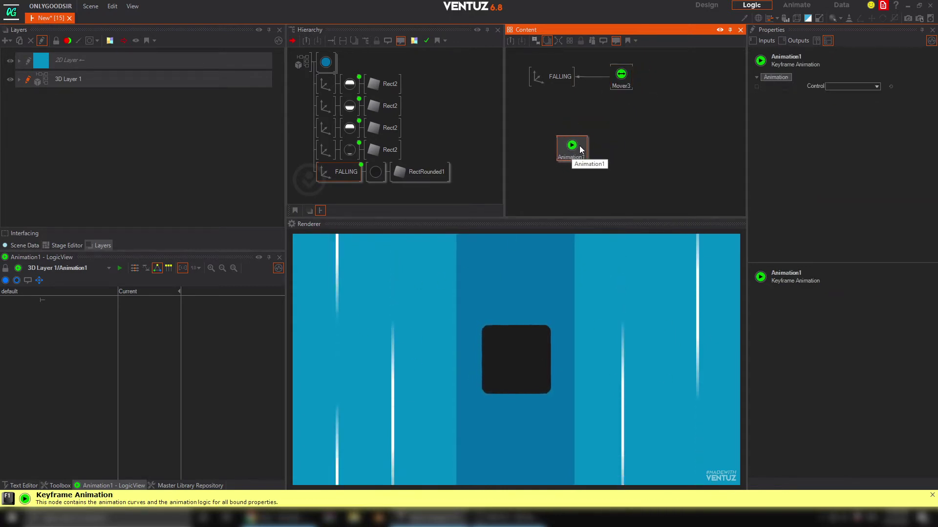
left_click(554, 78)
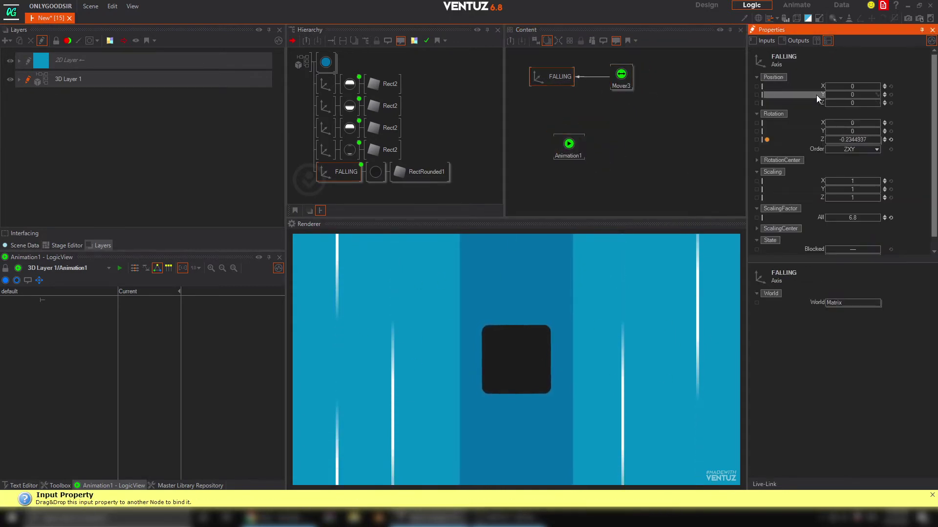
left_click_drag(575, 146, 569, 145)
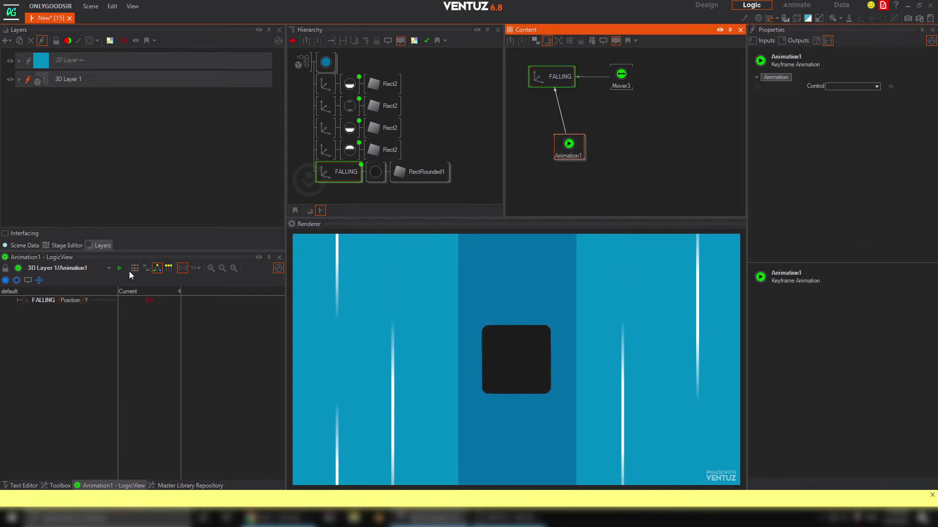
Step: Switch the keyframe animation to its time view in seconds and widen the animation editor
left_click(133, 269)
left_click_drag(285, 325, 413, 325)
left_click(196, 268)
left_click(199, 284)
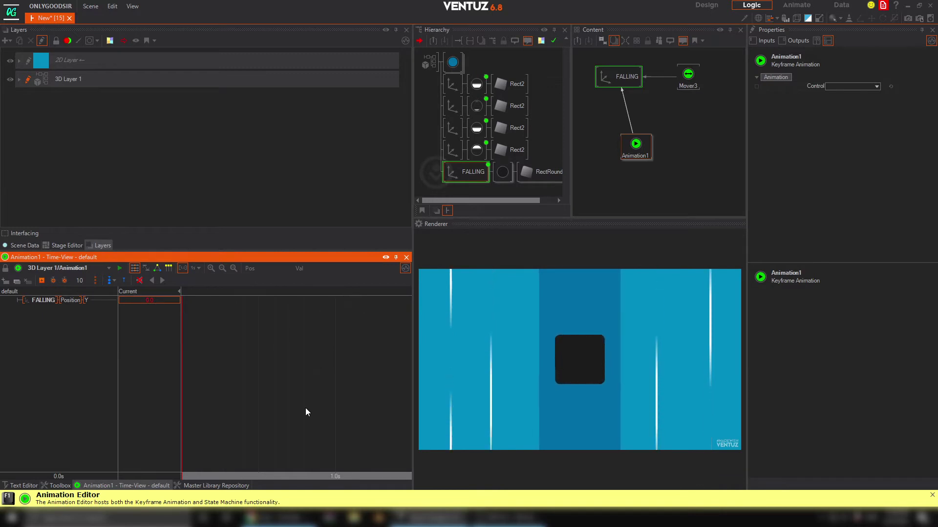
Step: Add keyframes for FALLING's Position Y at 0.0 s, 0.5 s and 1.0 s
left_click(41, 281)
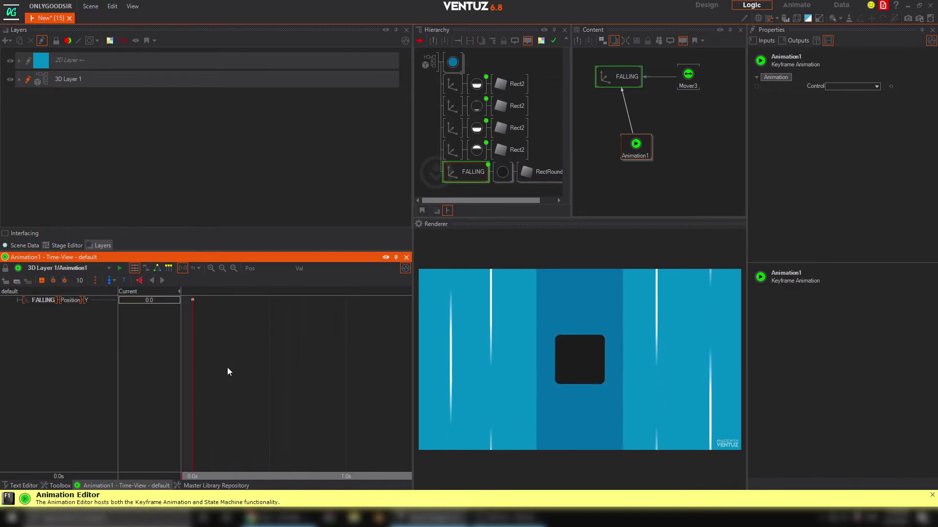
left_click(42, 281)
left_click_drag(315, 365, 346, 365)
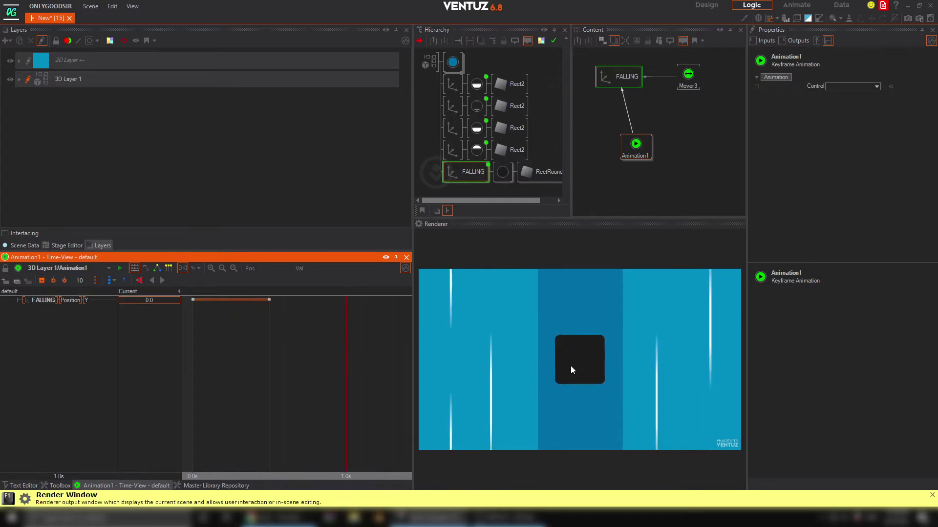
left_click(41, 281)
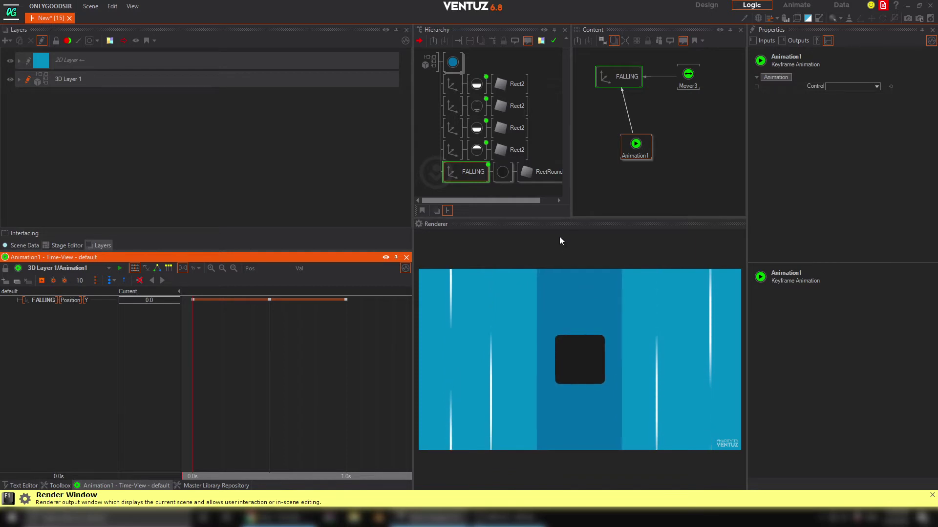
Step: Set FALLING's Position Y to 18.0 at the 0.0 s keyframe and -17.9 at the 1.0 s keyframe
left_click_drag(156, 299, 180, 297)
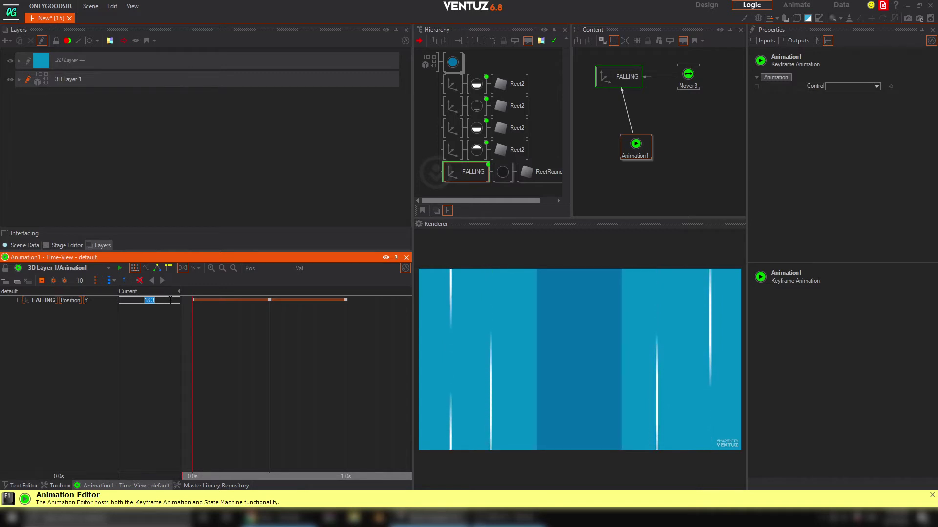
left_click_drag(209, 359, 346, 364)
left_click_drag(147, 304, 119, 303)
Step: Play the falling animation from 0.0 s to check the rectangle's movement
left_click_drag(262, 362, 194, 364)
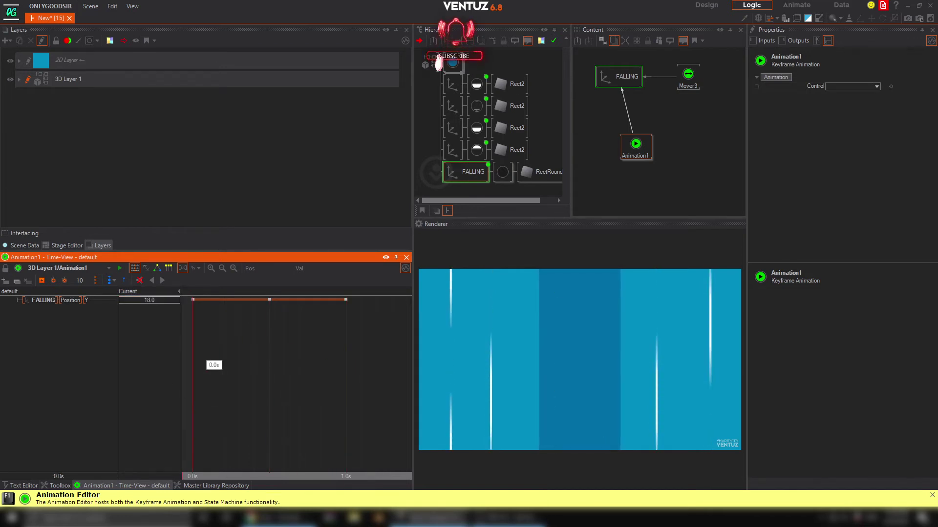
left_click(162, 281)
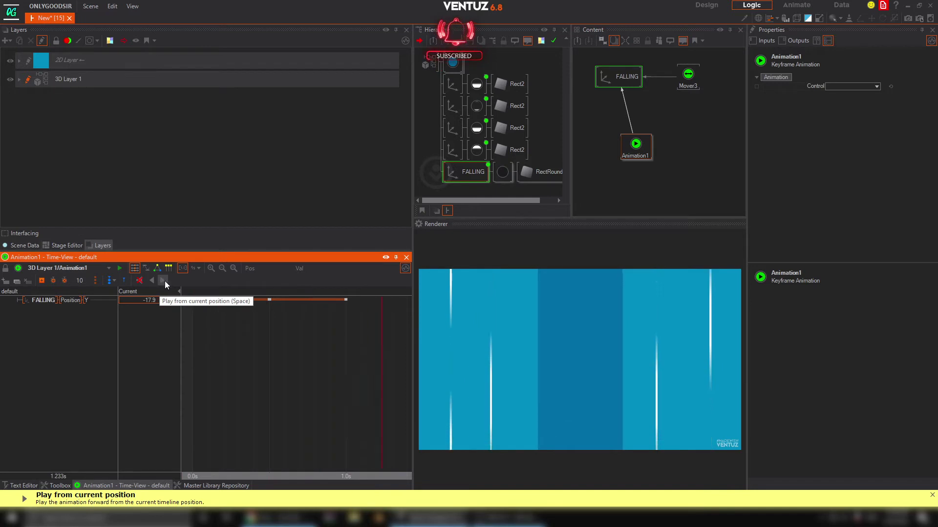
left_click(300, 387)
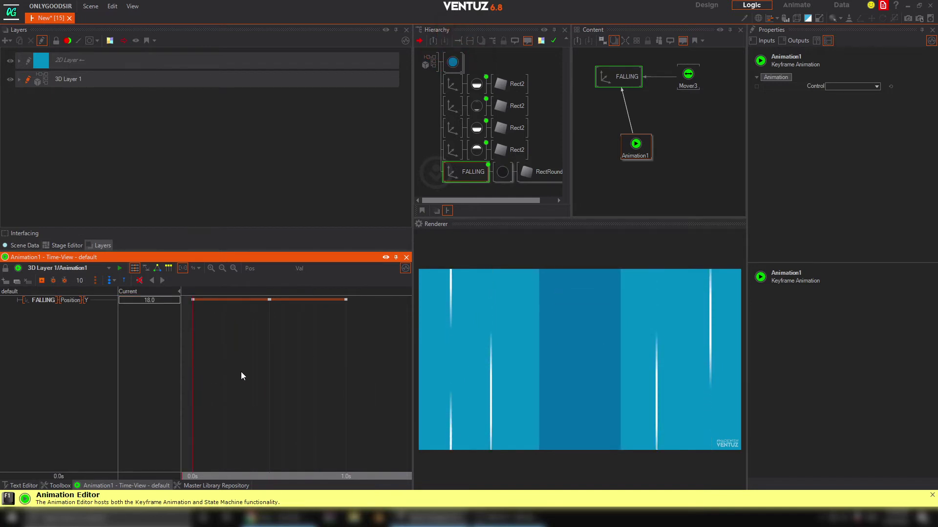
Step: Create state S1 at 0.0 s and state S2 at 0.5 s on the animation timeline
key("s")
left_click(269, 385)
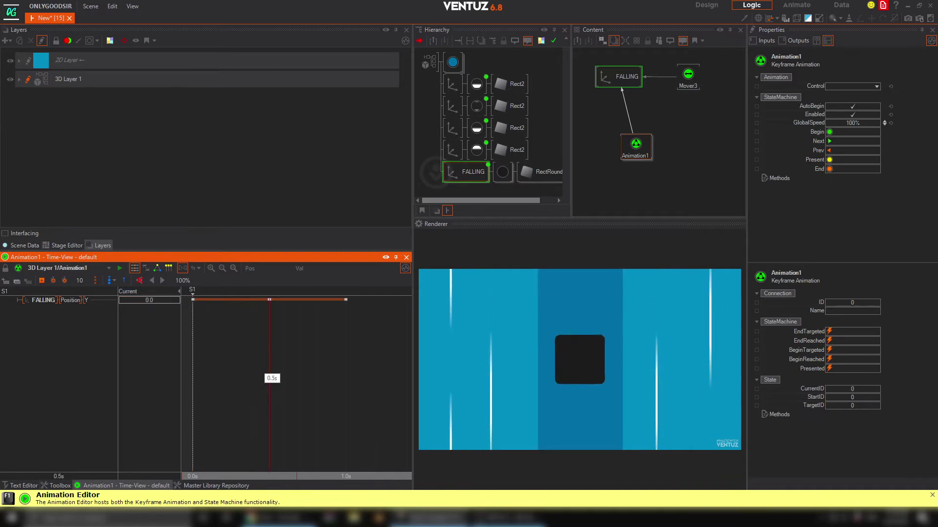
key("s")
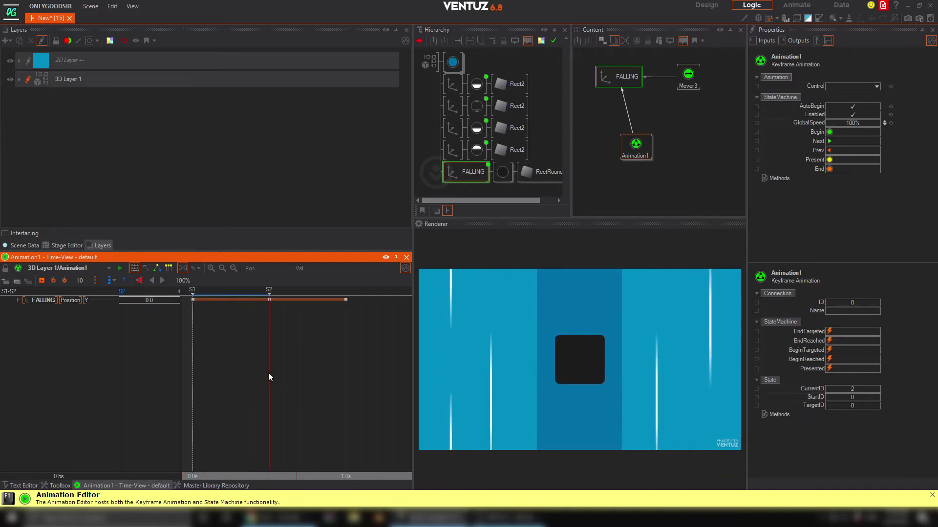
Step: Place the time marker on the last keyframe and change the timeline's time unit to 1.0
left_click_drag(269, 375, 345, 375)
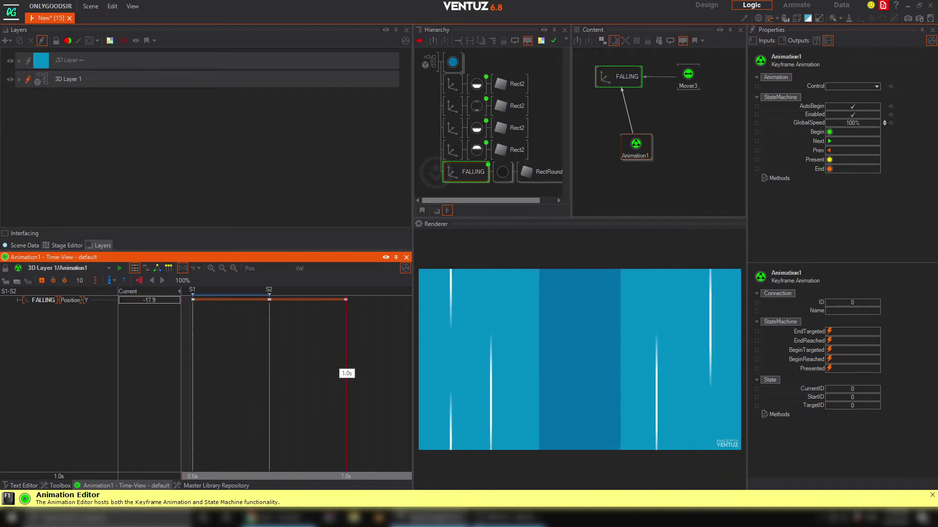
left_click(191, 271)
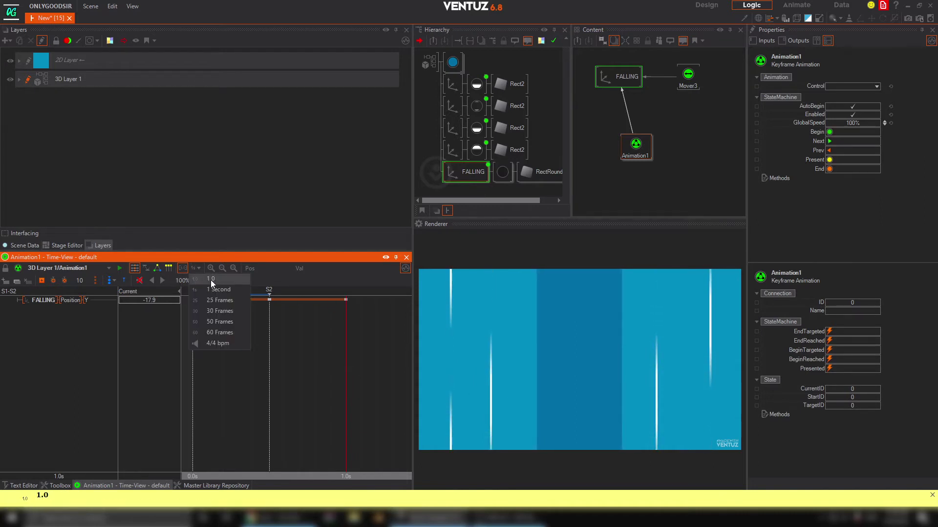
left_click(210, 280)
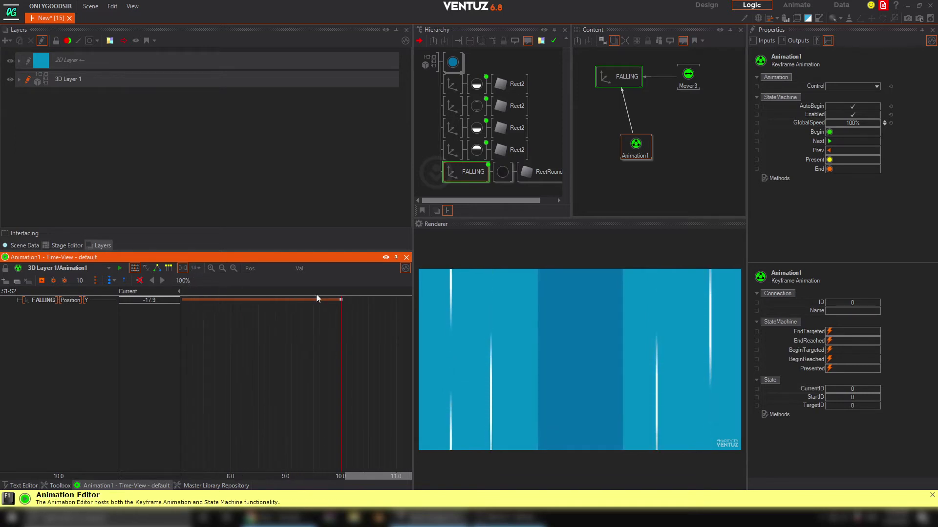
Step: Move the last Position Y keyframe to 9.9 and add a reference to state S1 at 10.0
left_click_drag(341, 300, 337, 304)
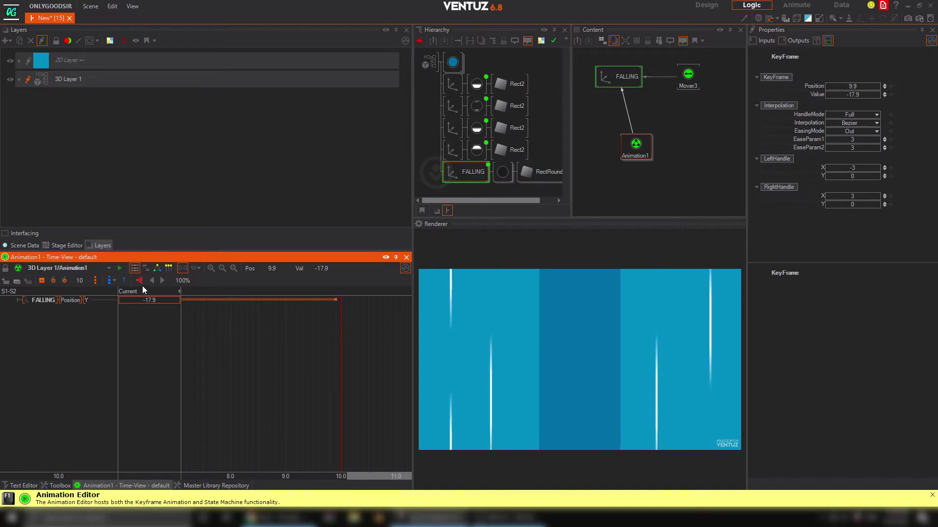
left_click(115, 282)
left_click(128, 318)
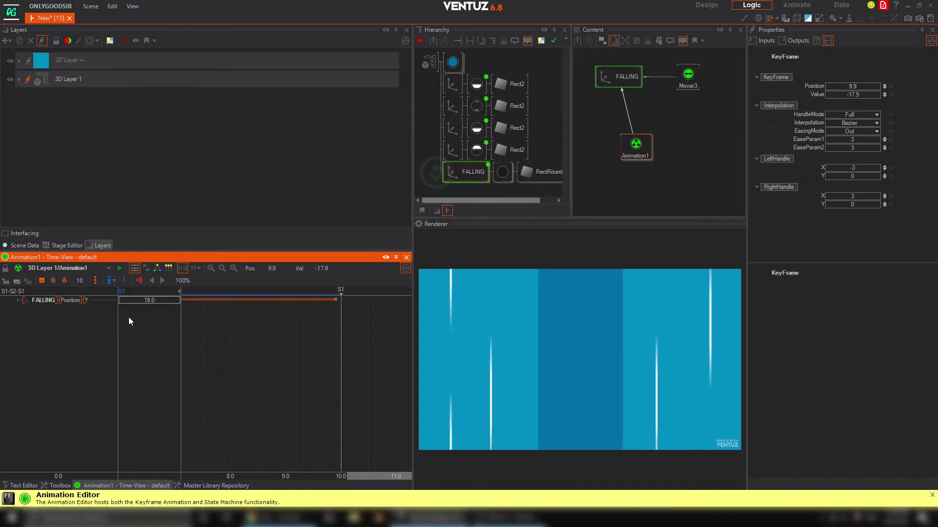
scroll(312, 392, "down", 3)
left_click_drag(303, 402, 214, 381)
Step: Select the keyframe animation node and trigger its Next method repeatedly to test the S1 and S2 transitions
left_click_drag(648, 157, 633, 153)
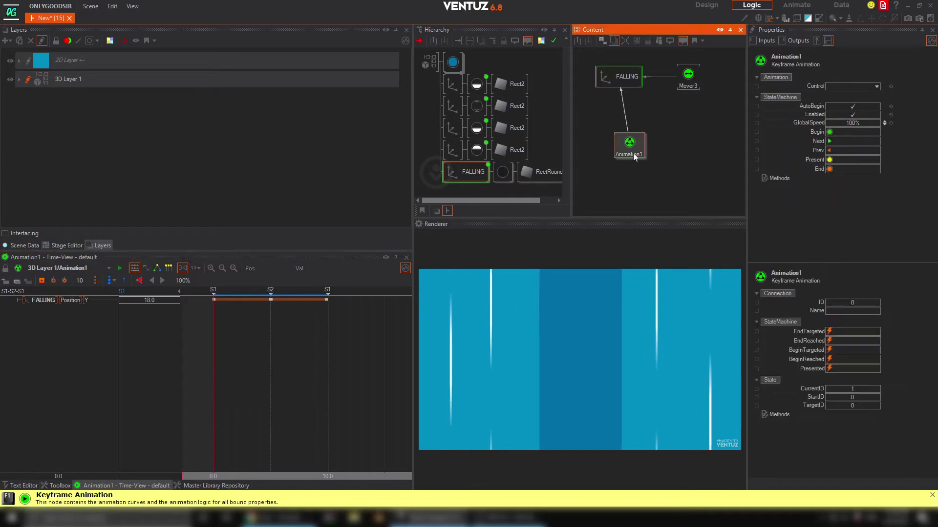
left_click(830, 141)
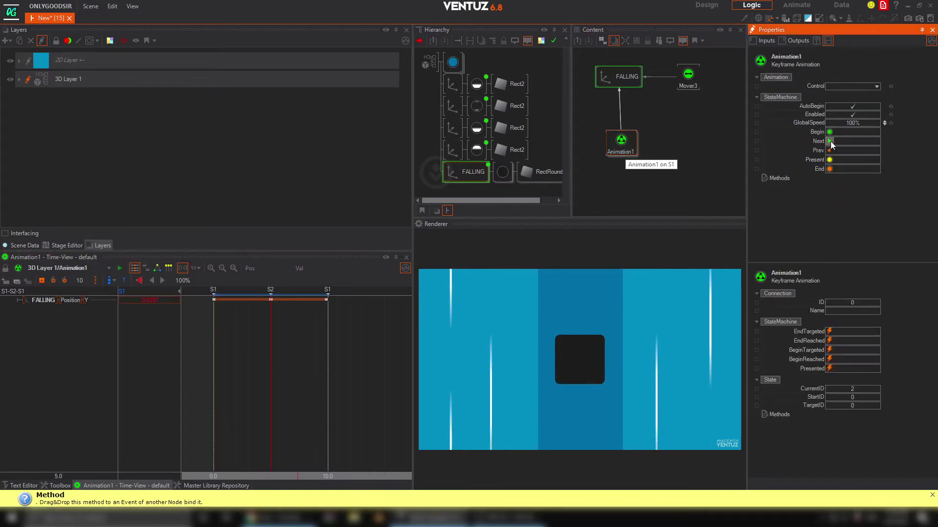
left_click(831, 142)
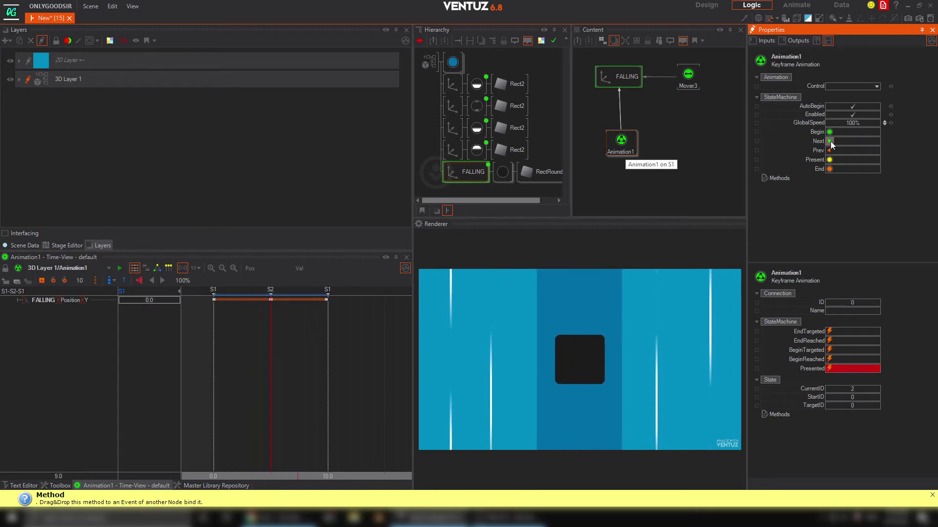
left_click(830, 141)
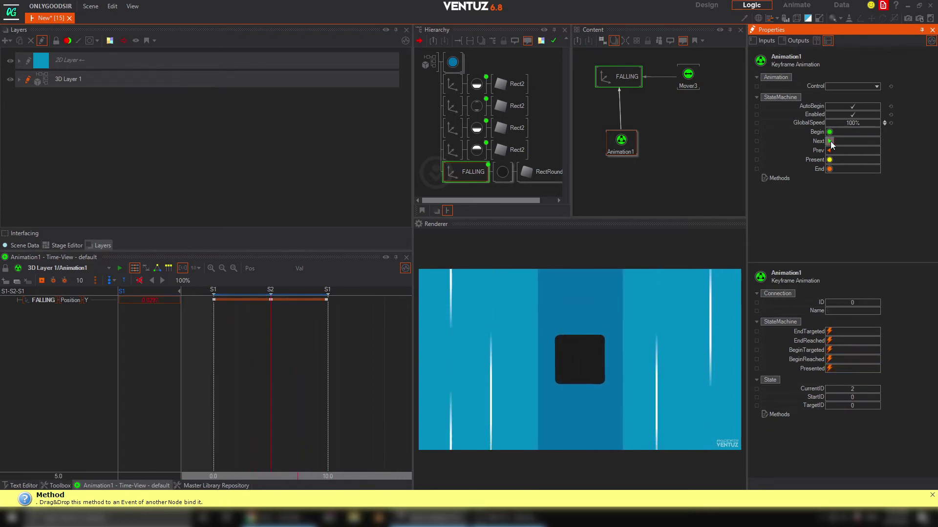
left_click(830, 142)
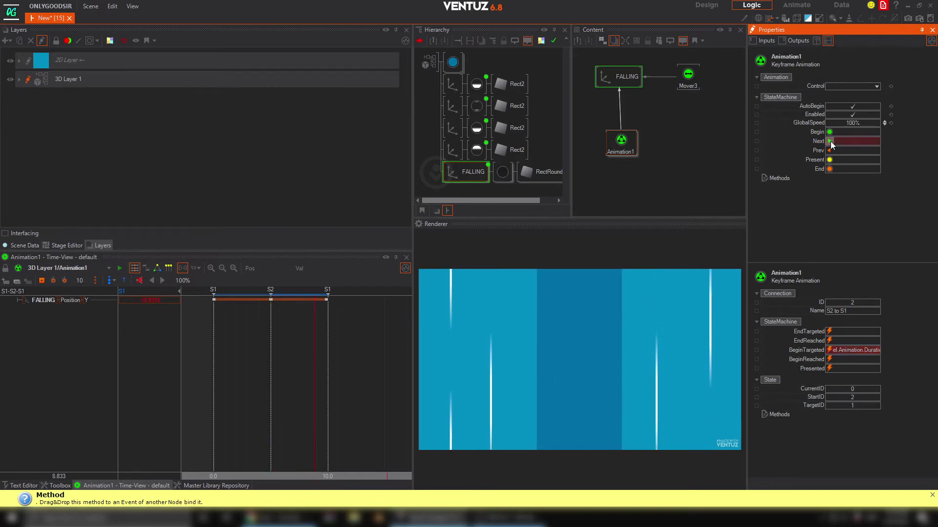
left_click(830, 142)
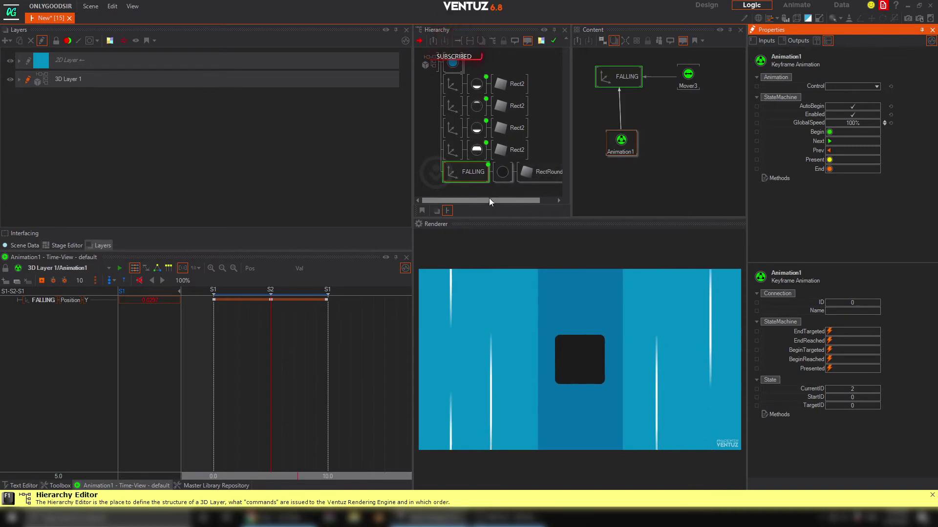
Step: Block the rounded rectangle's geometry renderer under the FALLING axis and widen the hierarchy and render view
left_click(518, 176)
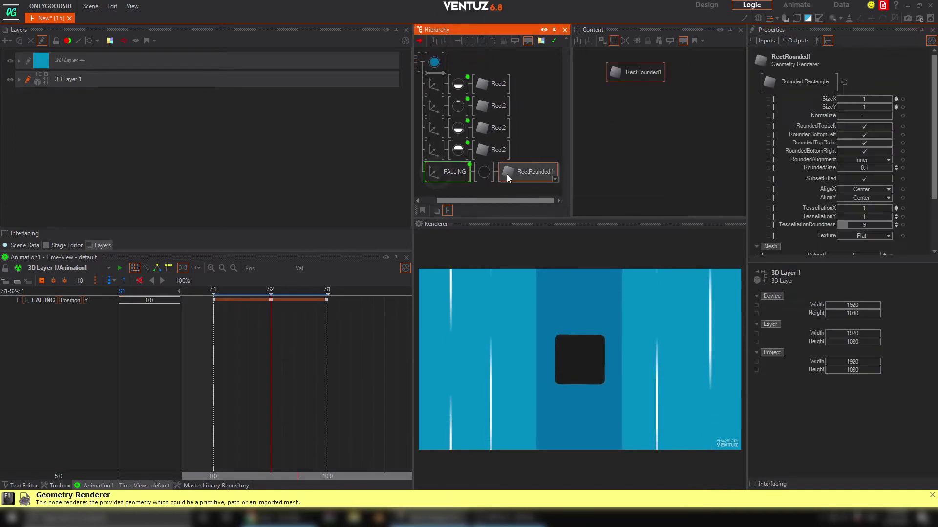
left_click(497, 189)
left_click(509, 175)
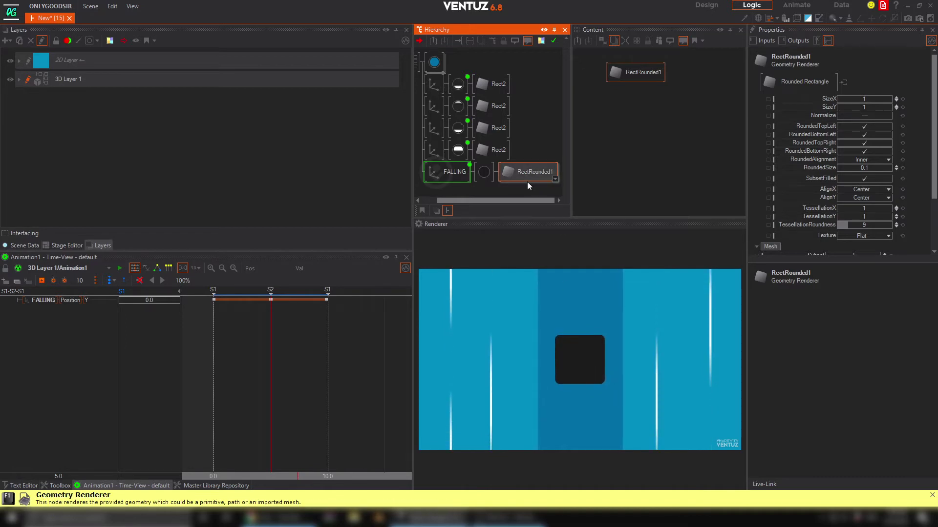
left_click_drag(413, 191, 250, 187)
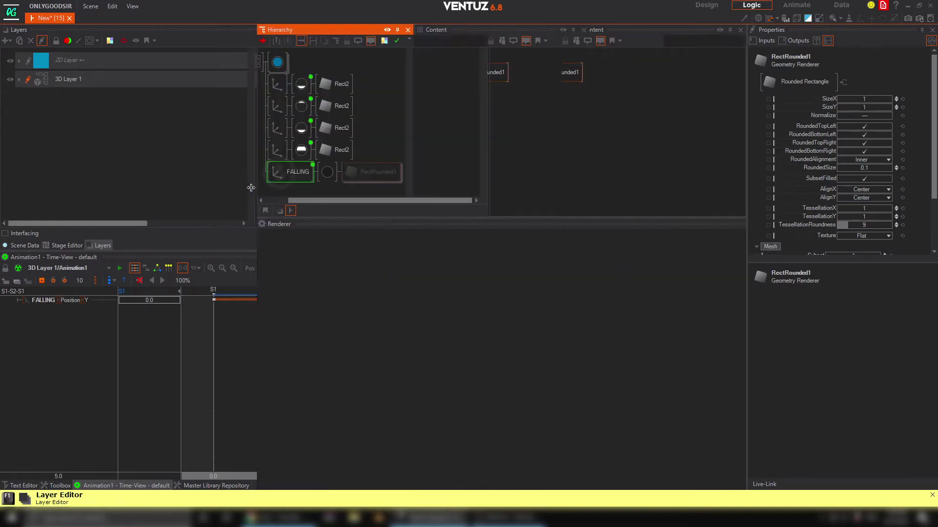
Step: Add a Text 2D node with a Block Text source under the FALLING axis, alongside the rounded rectangle
double_click(380, 188)
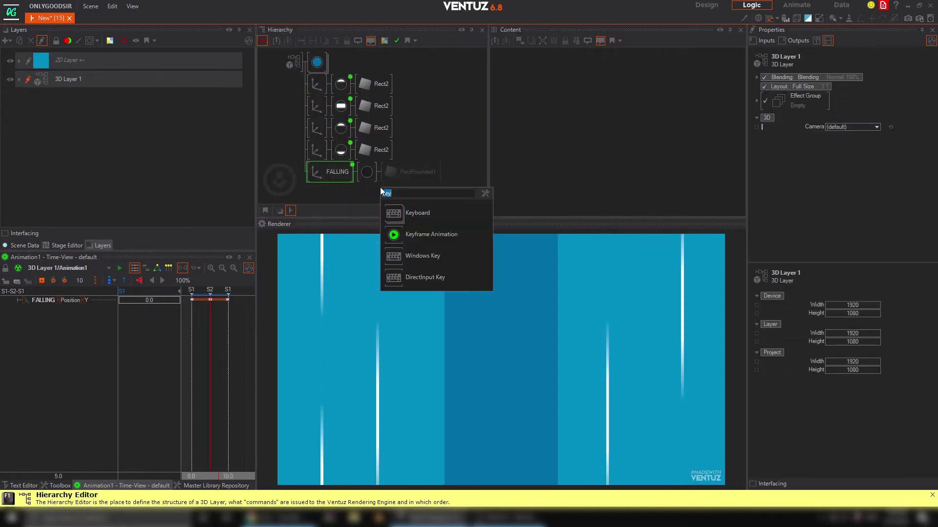
type("te")
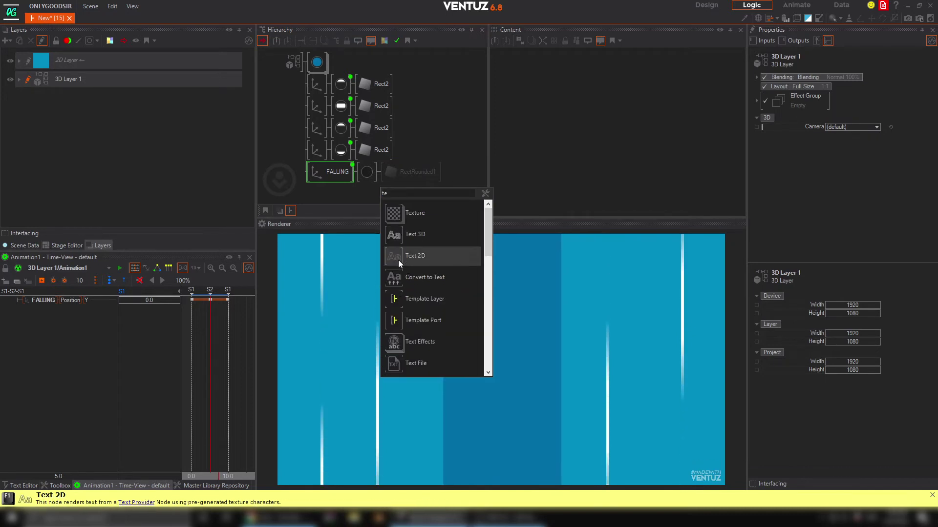
left_click(399, 259)
left_click(391, 181)
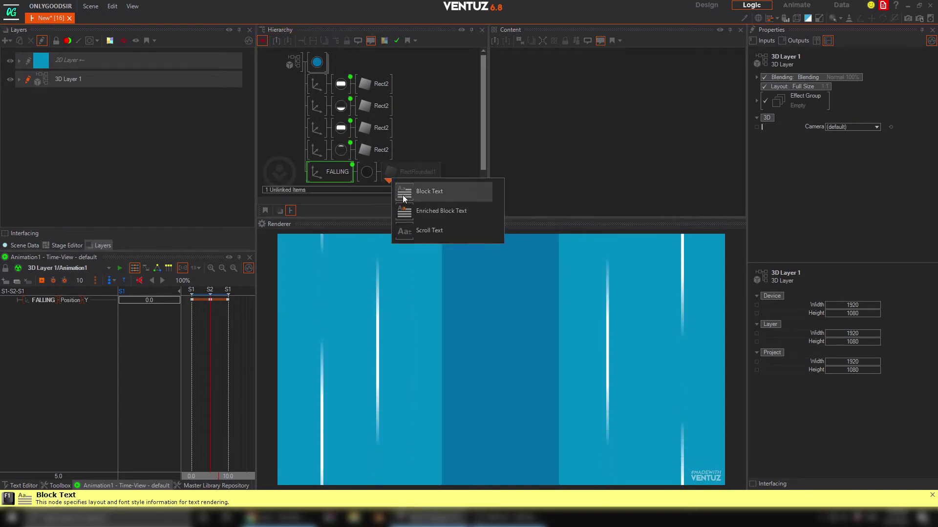
left_click(408, 191)
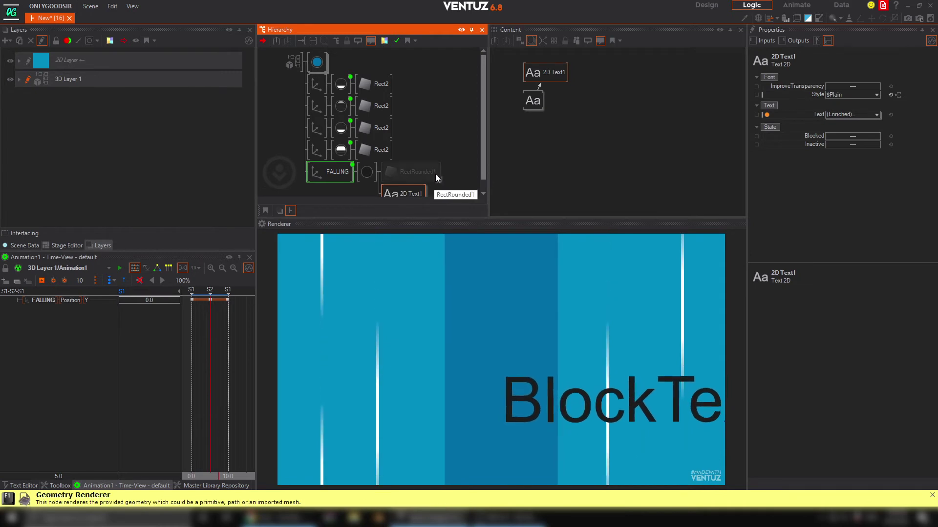
Step: Set the Block Text node's text alignment and line alignment to Center
left_click(531, 105)
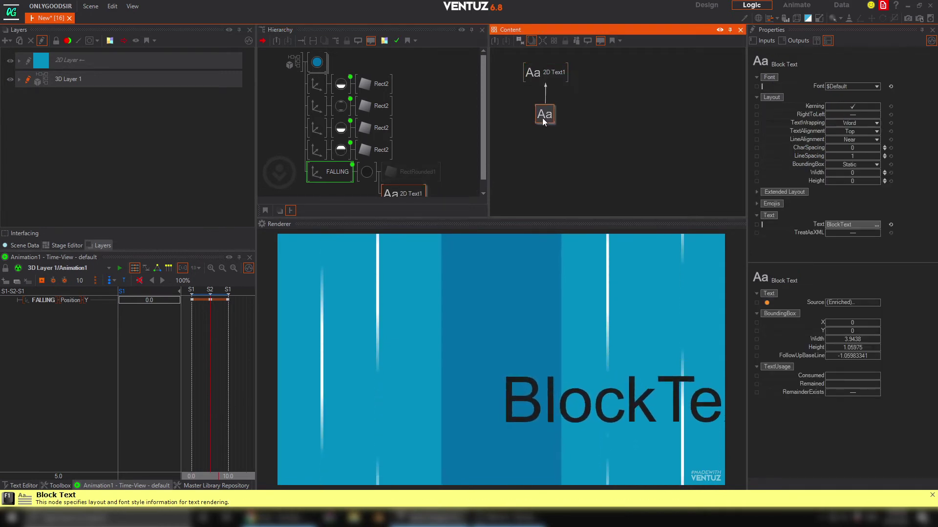
left_click(333, 176)
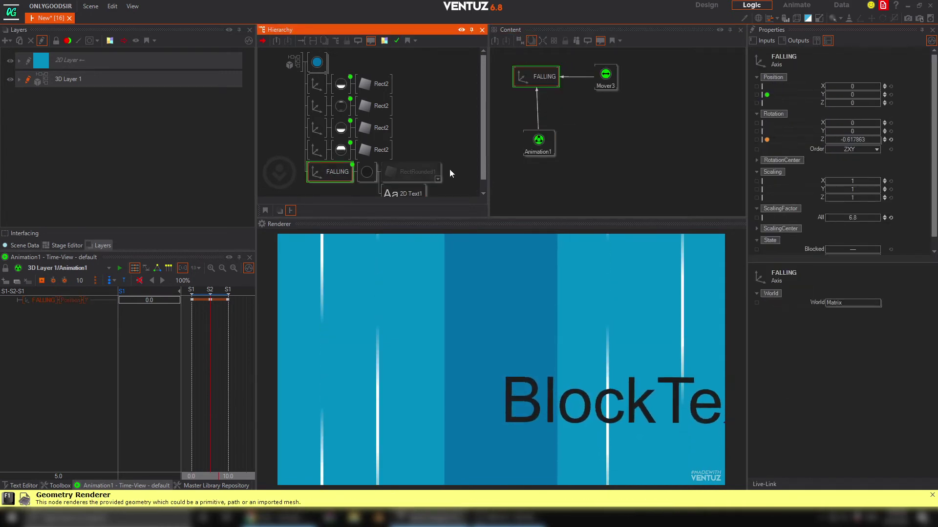
left_click(396, 194)
left_click(548, 114)
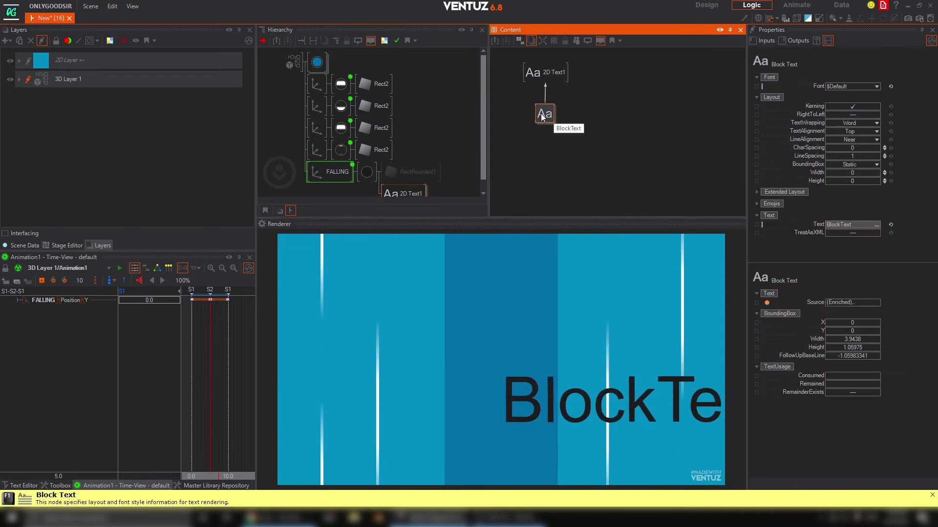
mouse_move(546, 114)
left_mouse_down()
mouse_move(555, 116)
mouse_move(543, 115)
left_mouse_up()
left_click(406, 190)
left_click(862, 131)
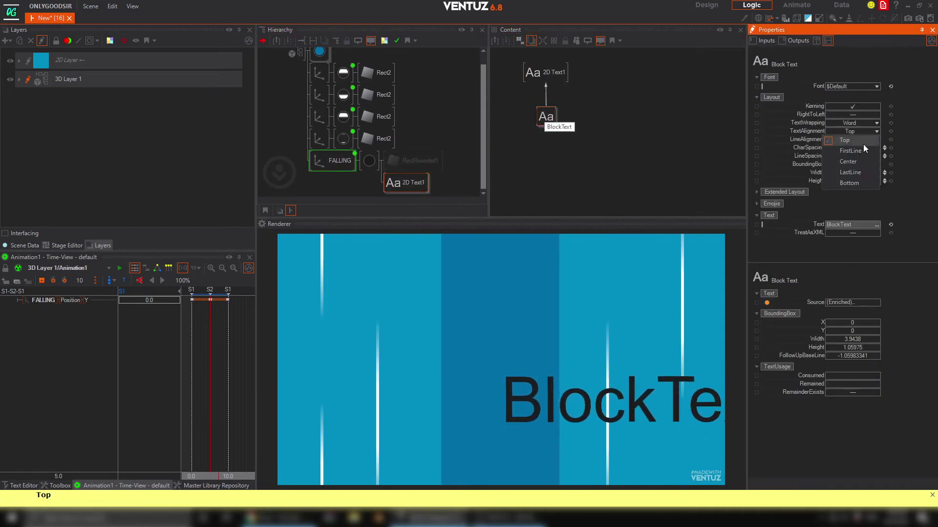
left_click(854, 162)
left_click(875, 139)
left_click(854, 159)
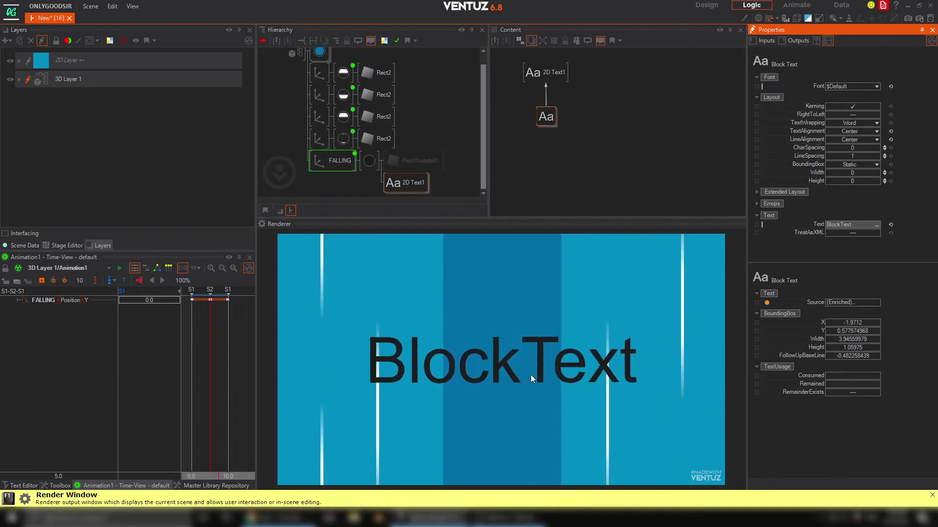
Step: Change the Block Text node's text to FALLING
left_click_drag(548, 119, 551, 119)
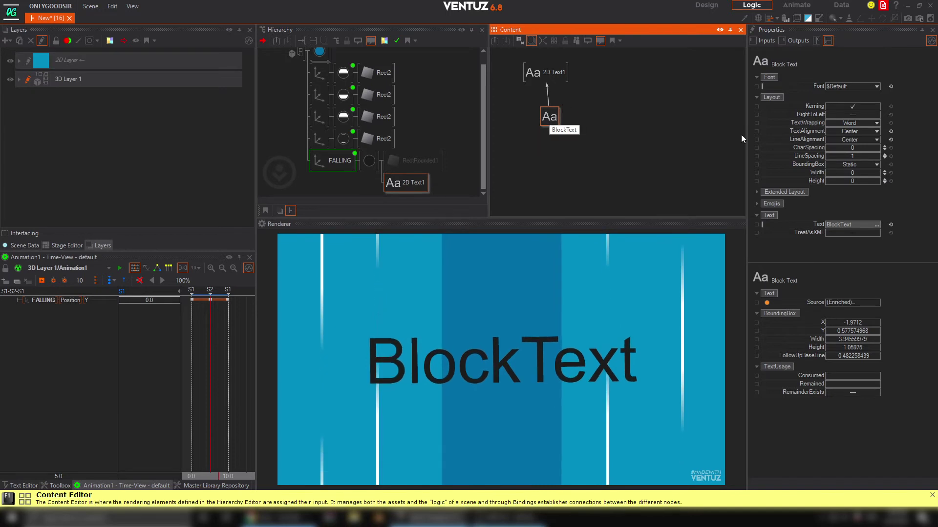
left_click(850, 225)
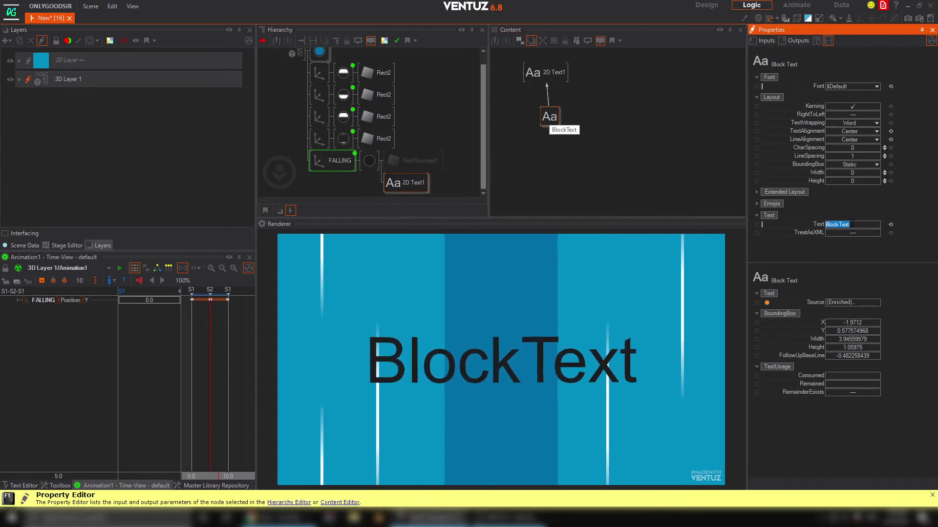
type("FALLING")
key("Return")
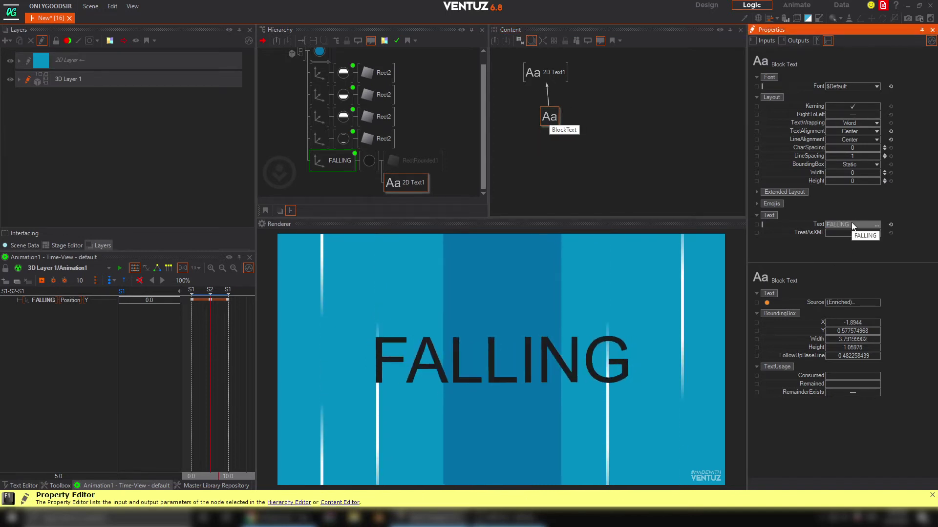
Step: Set the text's typeface to the project font Plumpfull 550 without saving the change to the preset
left_click(876, 86)
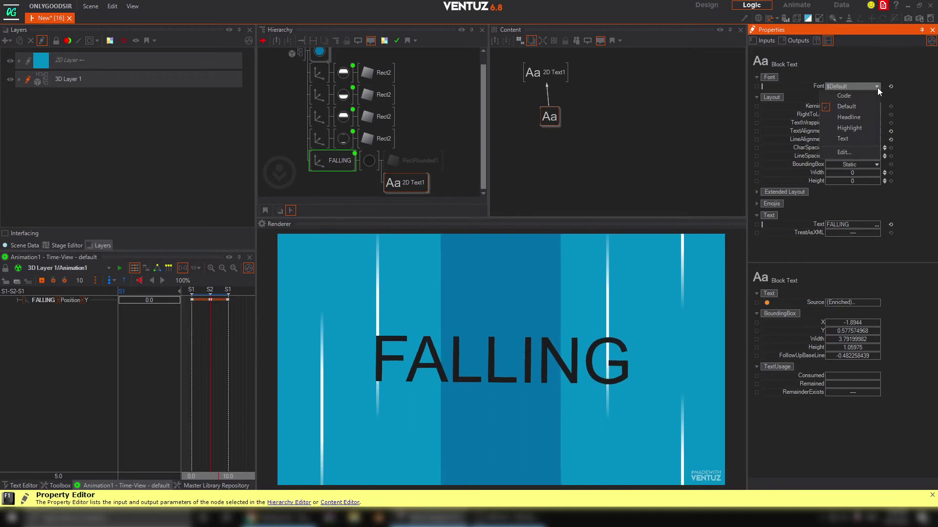
left_click(848, 149)
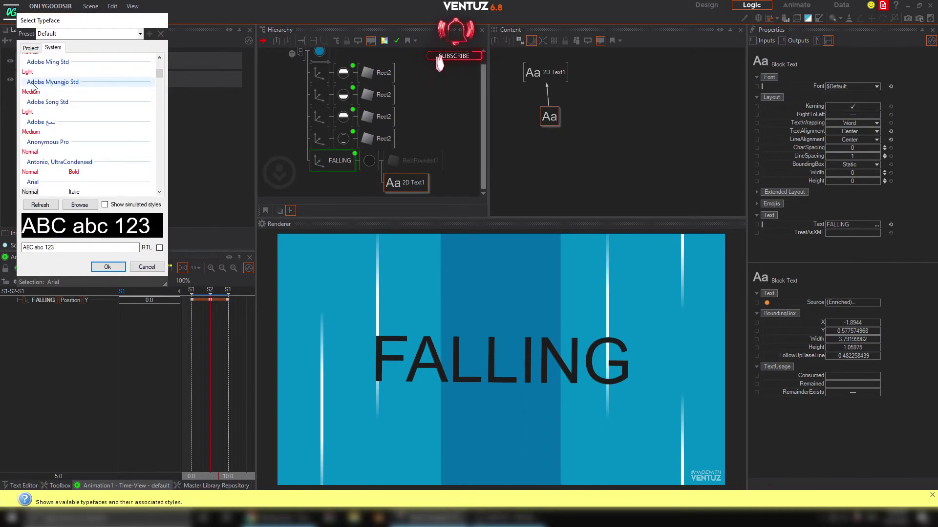
left_click(31, 60)
left_click(31, 48)
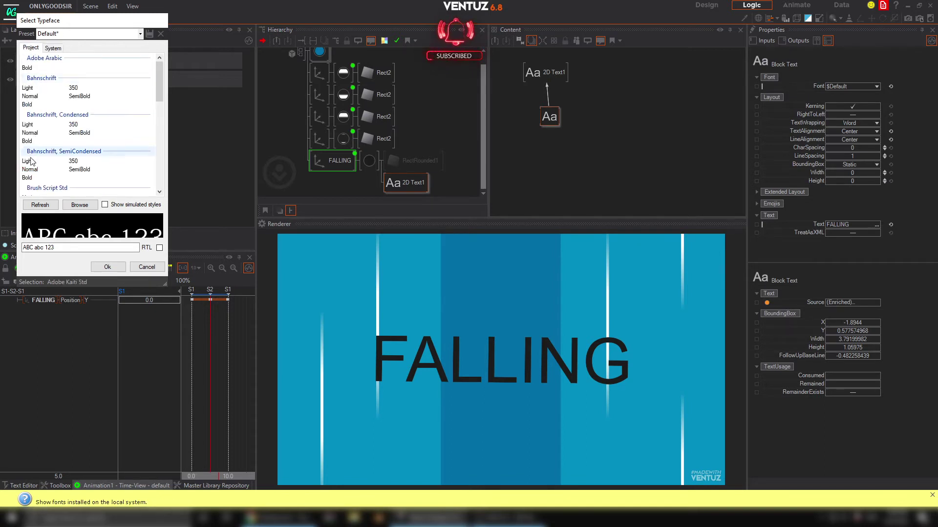
scroll(51, 176, "down", 6)
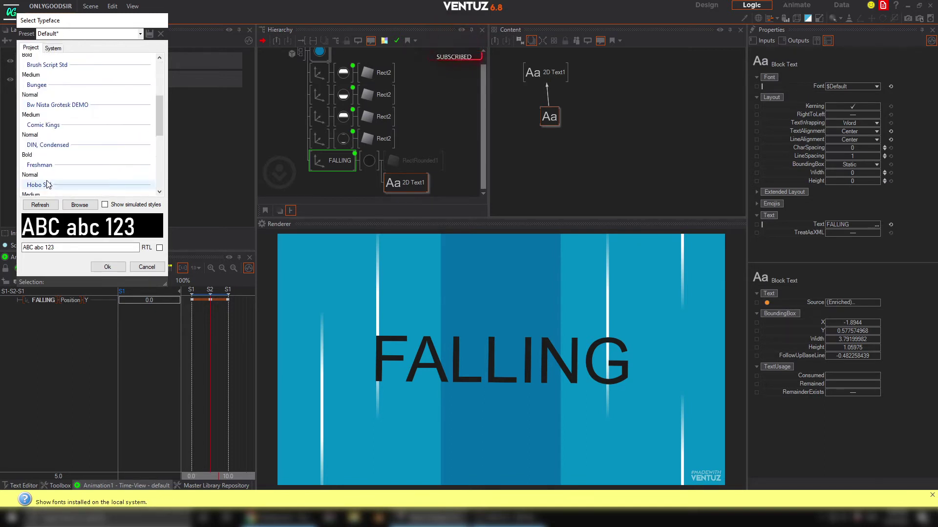
scroll(53, 179, "down", 1)
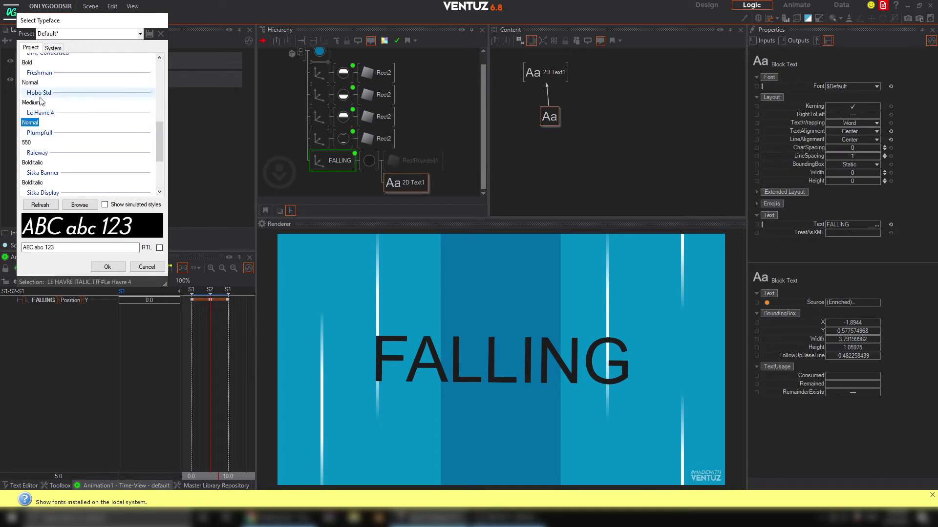
left_click(34, 143)
left_click(34, 163)
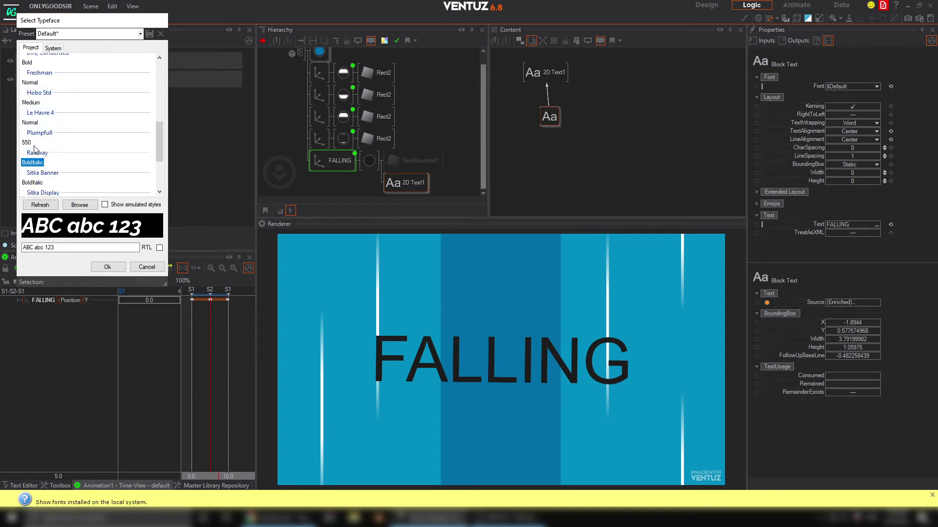
left_click(27, 142)
left_click(108, 268)
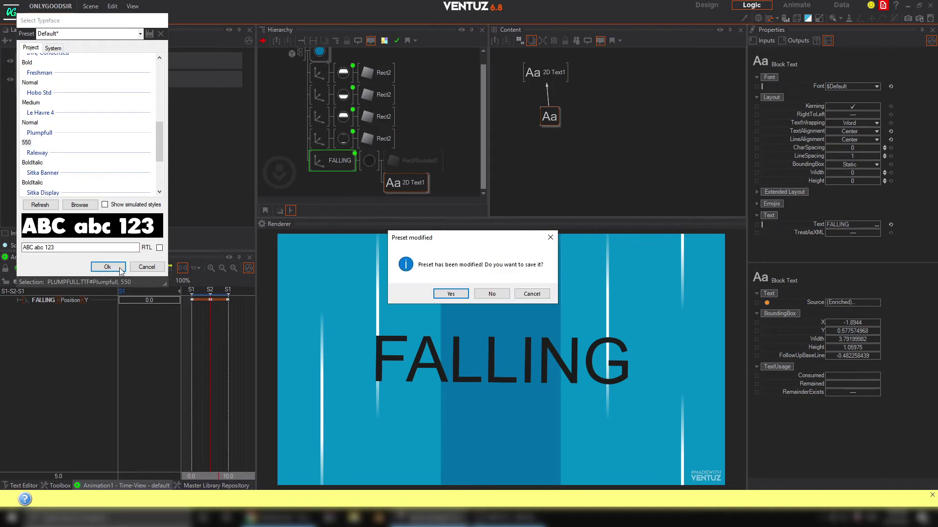
left_click(508, 292)
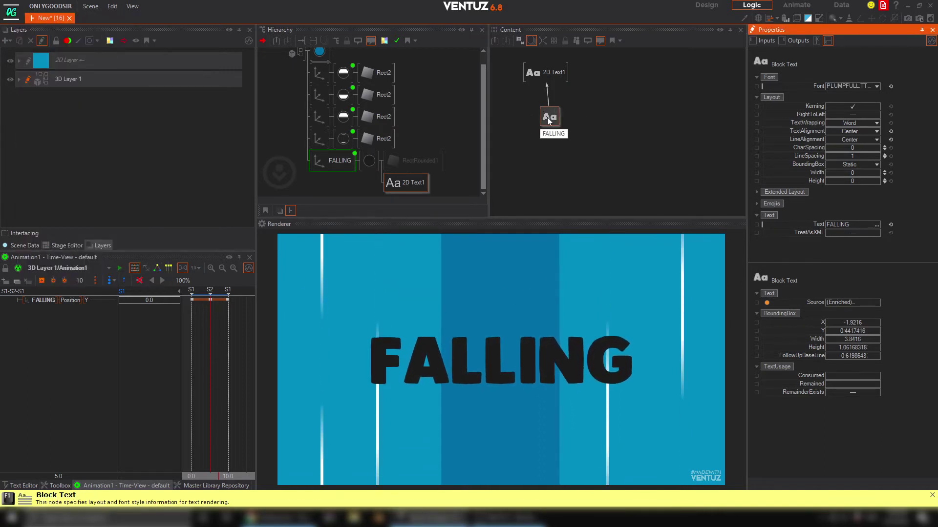
Step: Insert a Spark text effect between the Block Text and 2D Text nodes, moving the Block Text node down for space
left_click_drag(548, 121, 544, 150)
left_click(569, 110)
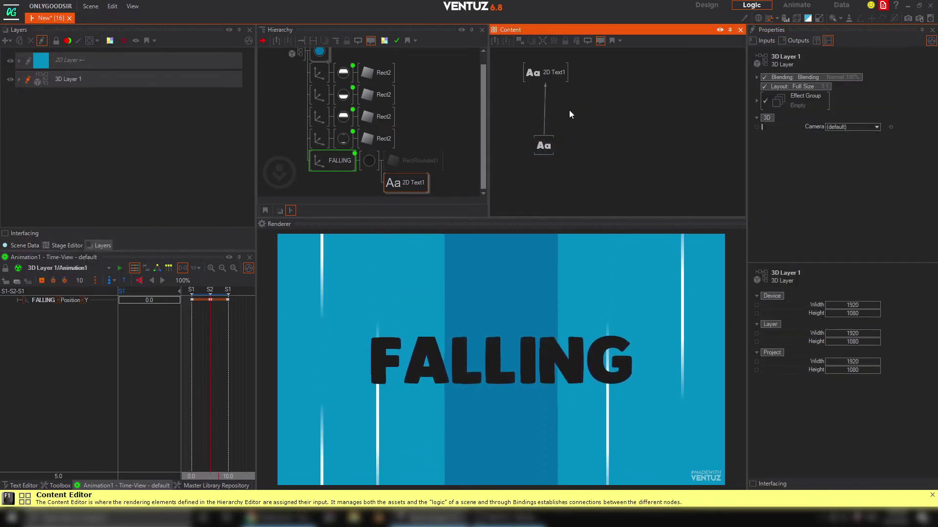
double_click(570, 109)
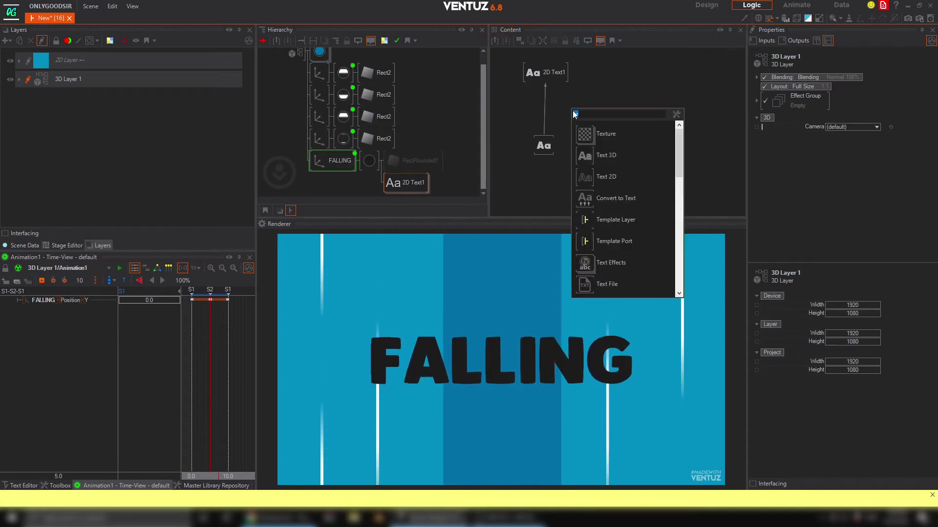
left_click(580, 100)
double_click(580, 100)
type("t")
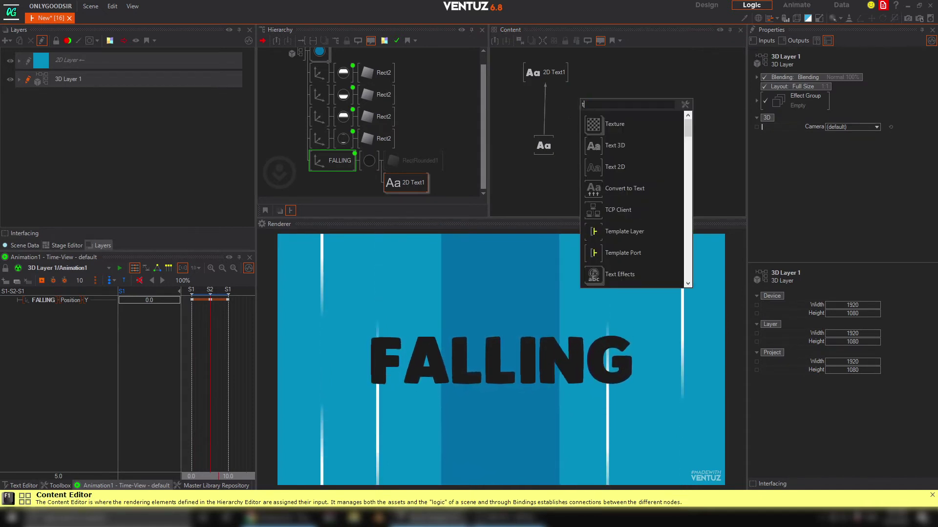
type("ext")
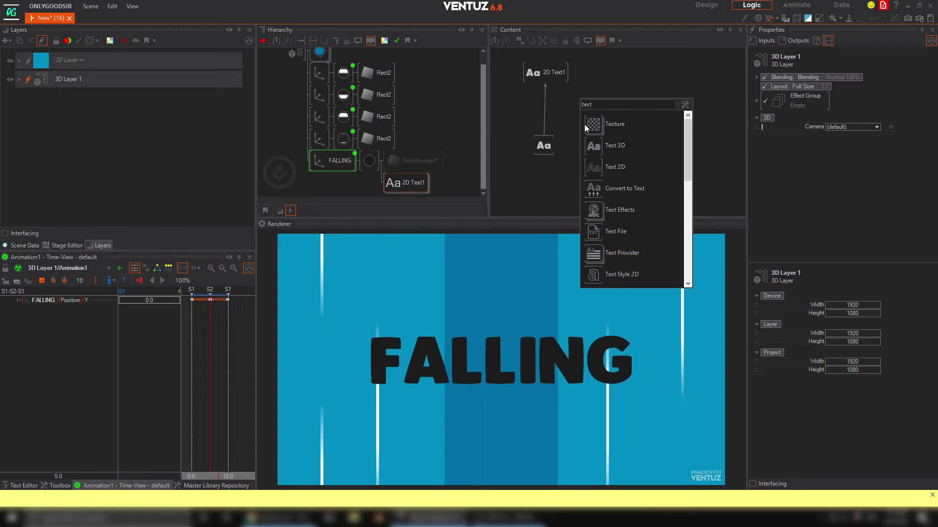
left_click(594, 211)
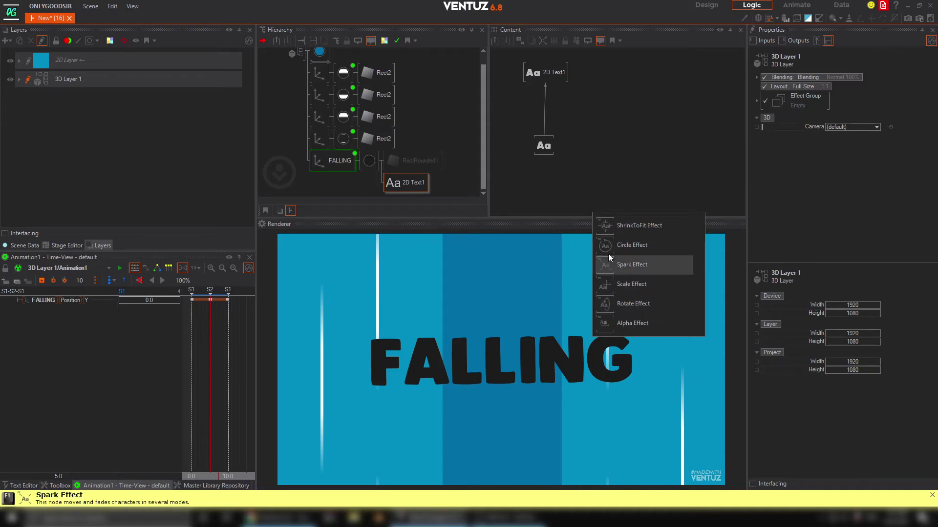
left_click_drag(608, 265, 544, 107)
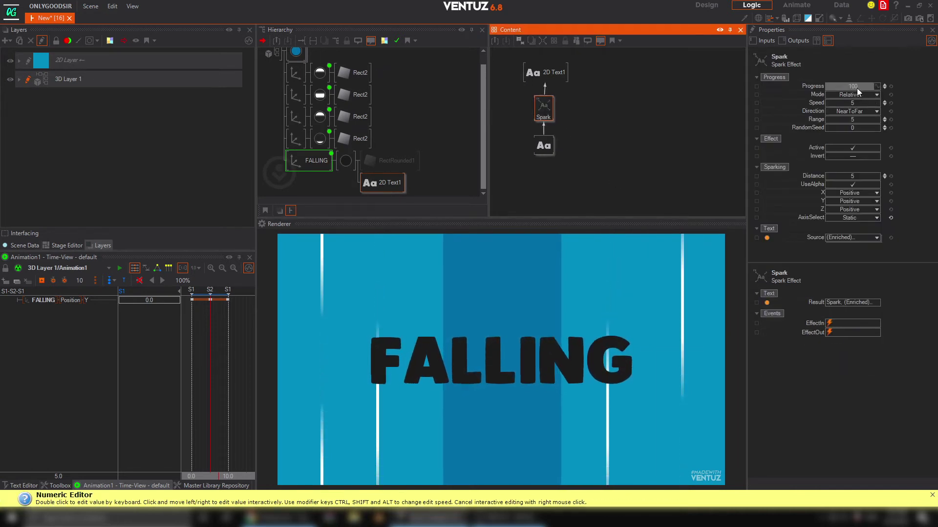
Step: Set the Spark effect's direction to Random and adjust its progress to 92.8
left_click_drag(856, 88, 869, 84)
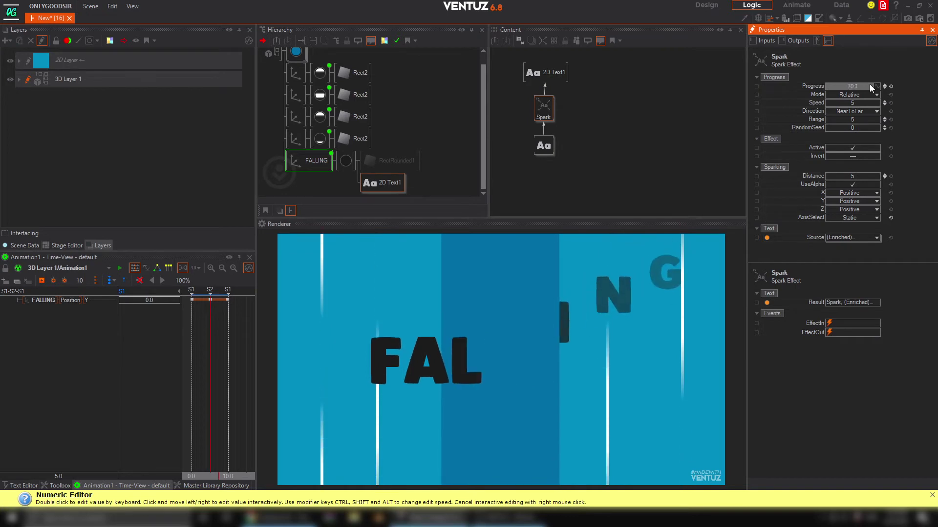
left_click(865, 112)
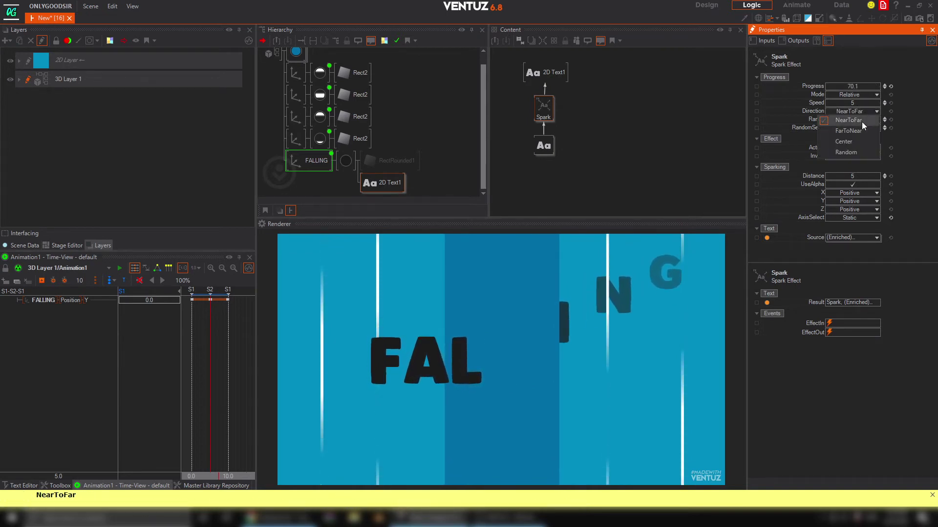
left_click(850, 153)
left_click_drag(863, 84, 843, 86)
Step: Configure the Spark effect with Z set to None, distance 0.1, UseAlpha off and progress 62
left_click(873, 210)
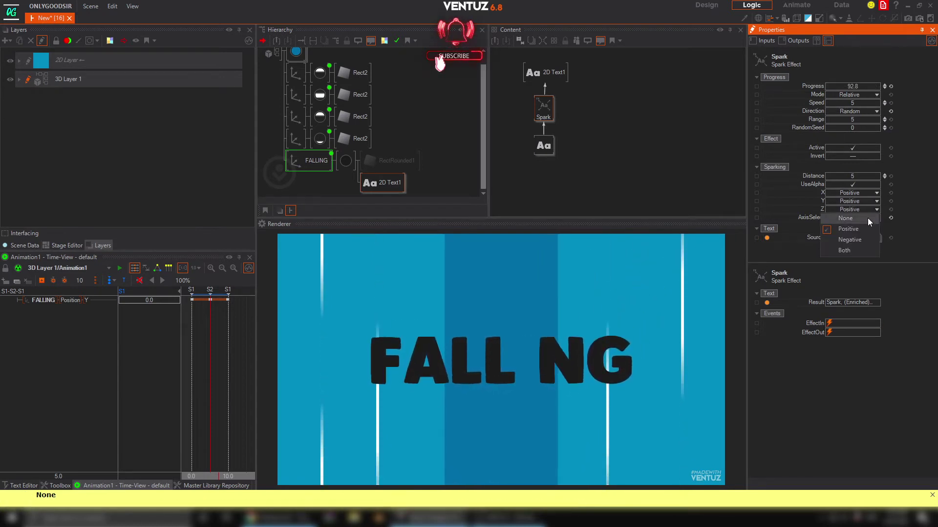
left_click(854, 218)
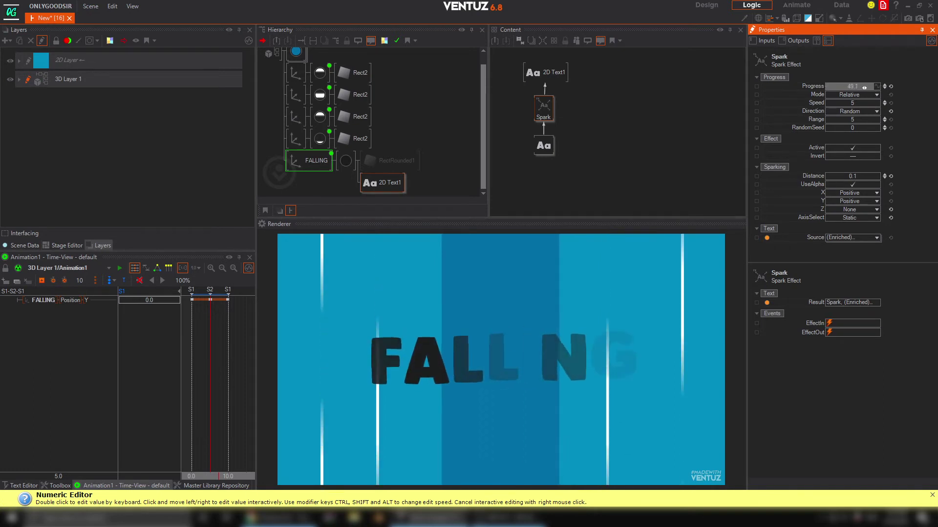
left_click(858, 184)
left_click_drag(859, 87, 830, 90)
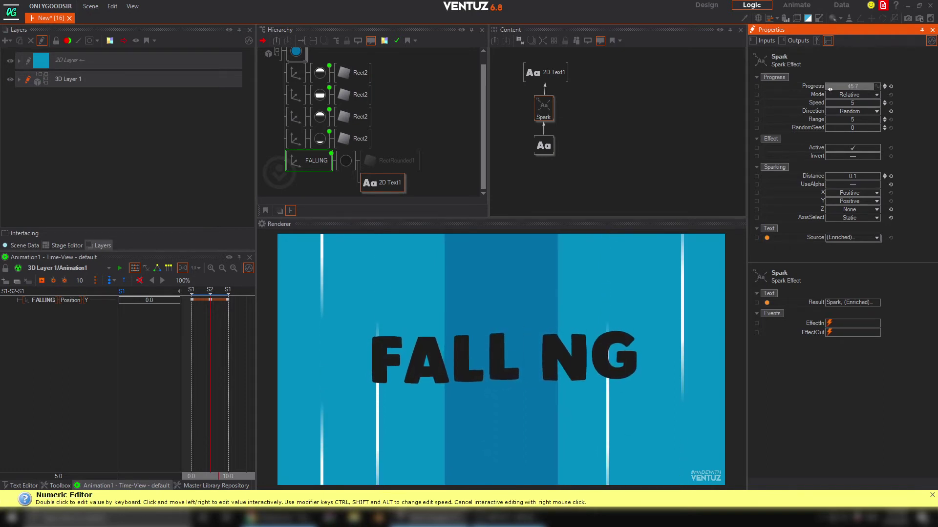
left_click_drag(550, 109, 565, 108)
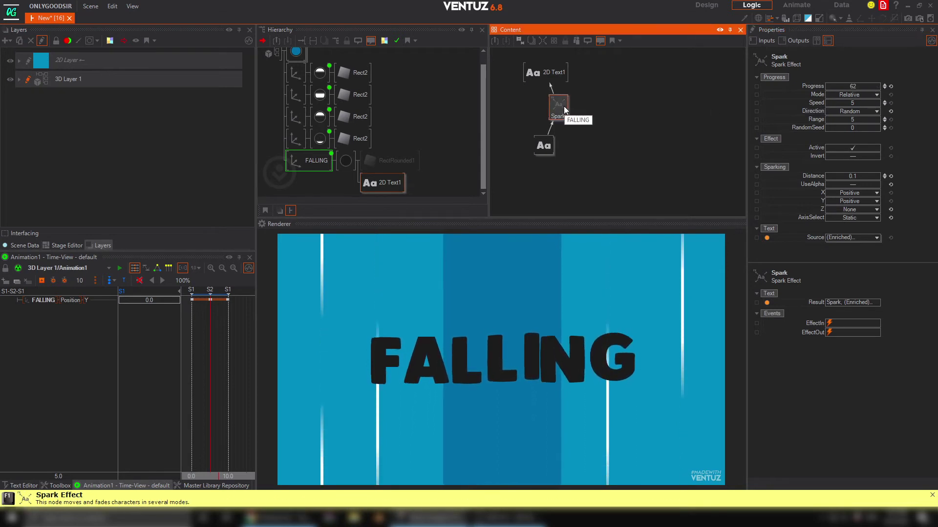
Step: Replace the Spark effect with a Rotate text effect inserted between the Block Text and 2D Text nodes
right_click(568, 111)
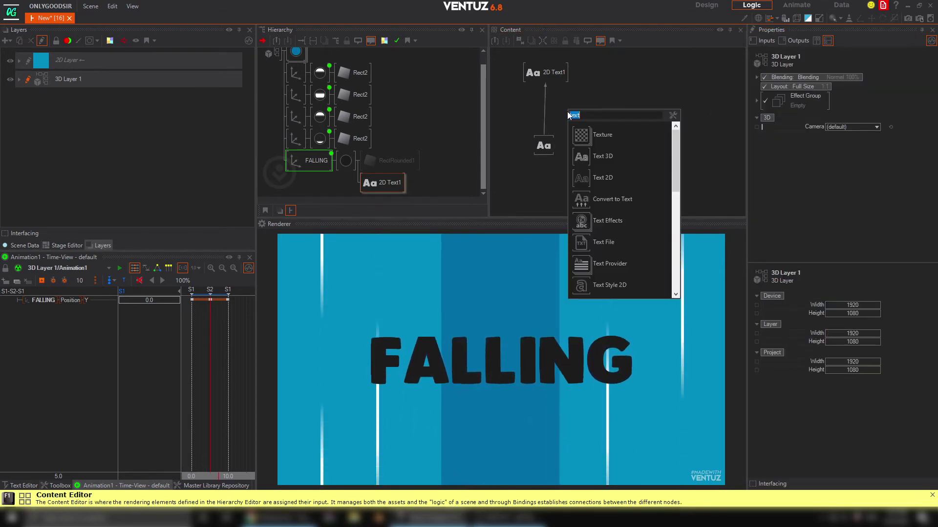
left_click(576, 226)
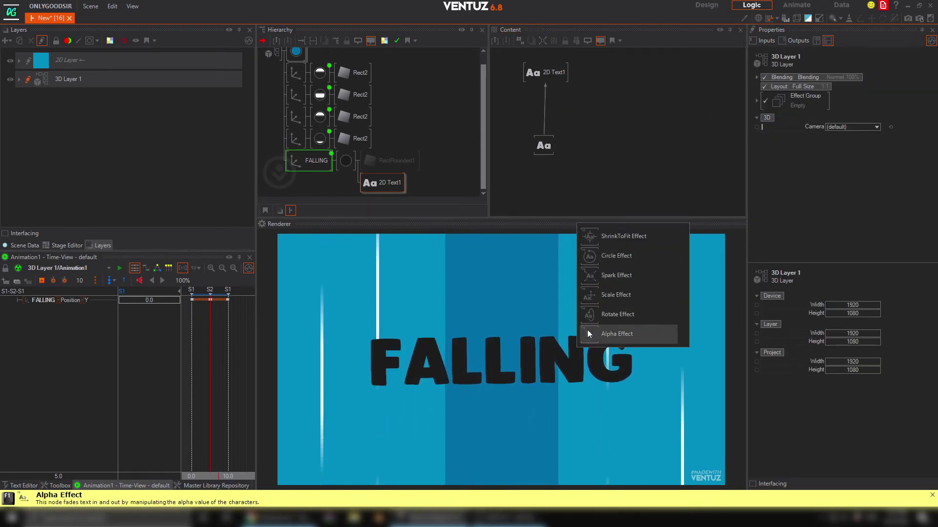
left_click_drag(584, 308, 547, 111)
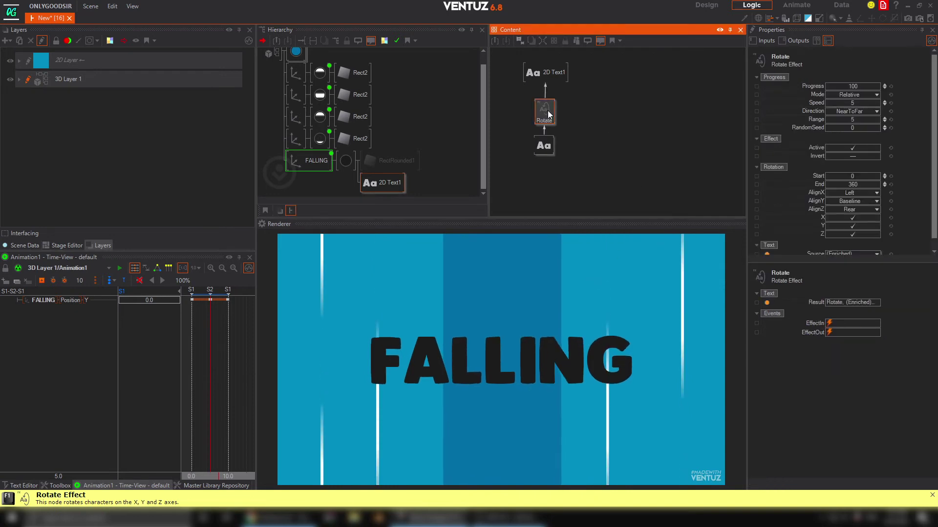
Step: Set the Rotate effect's Direction to Random and its AlignX to Center
left_click(876, 111)
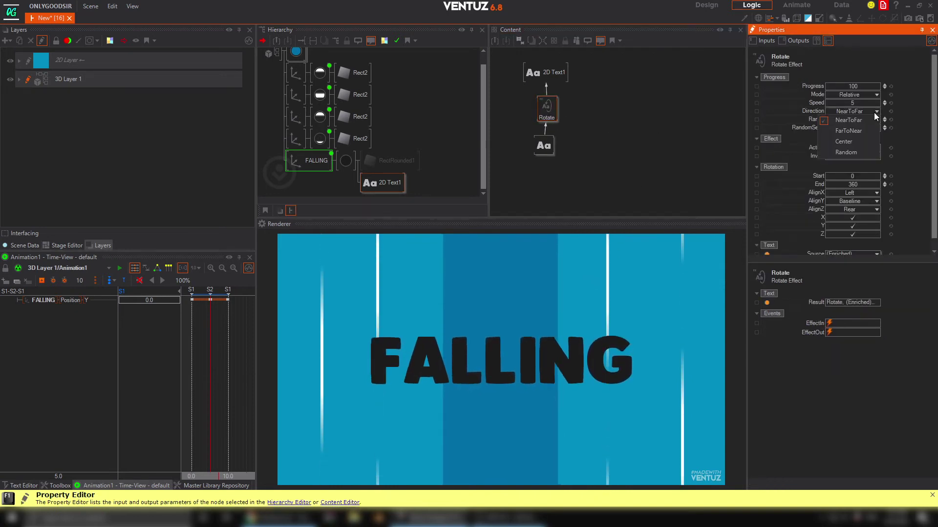
left_click(840, 153)
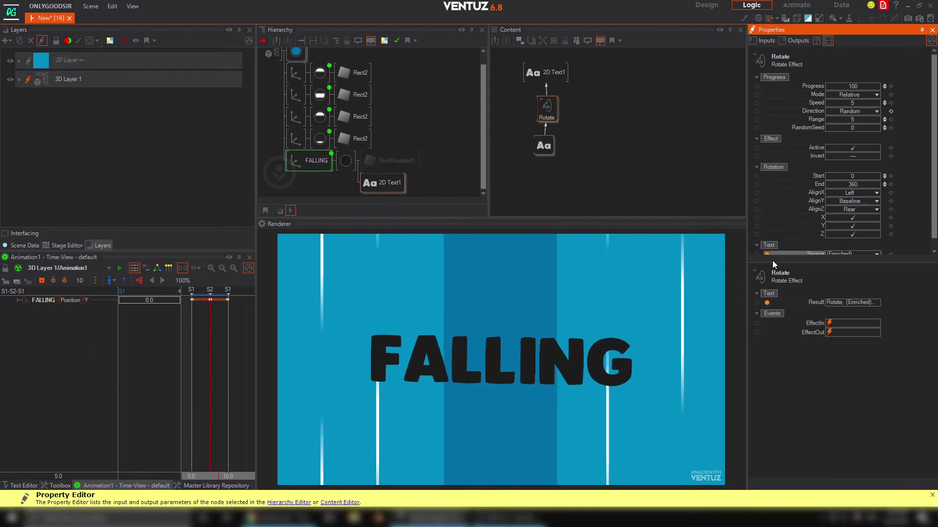
left_click(863, 192)
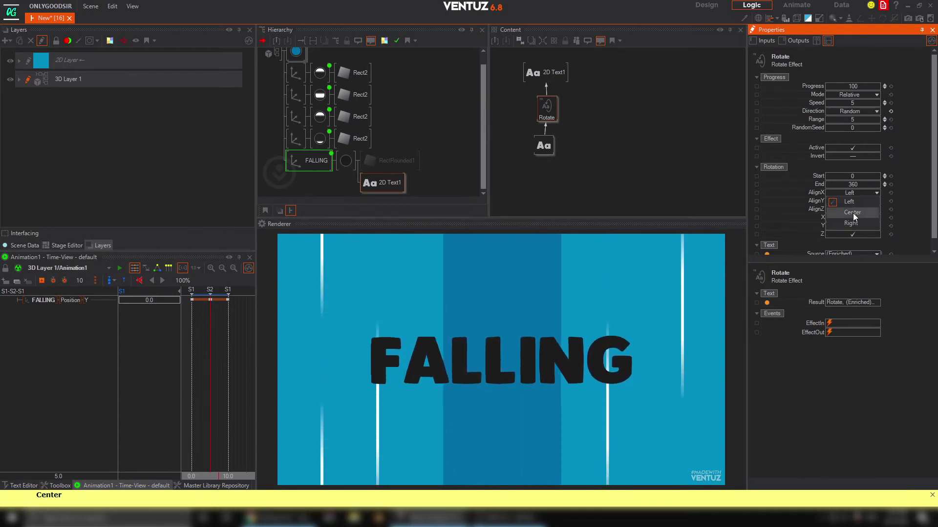
left_click(852, 212)
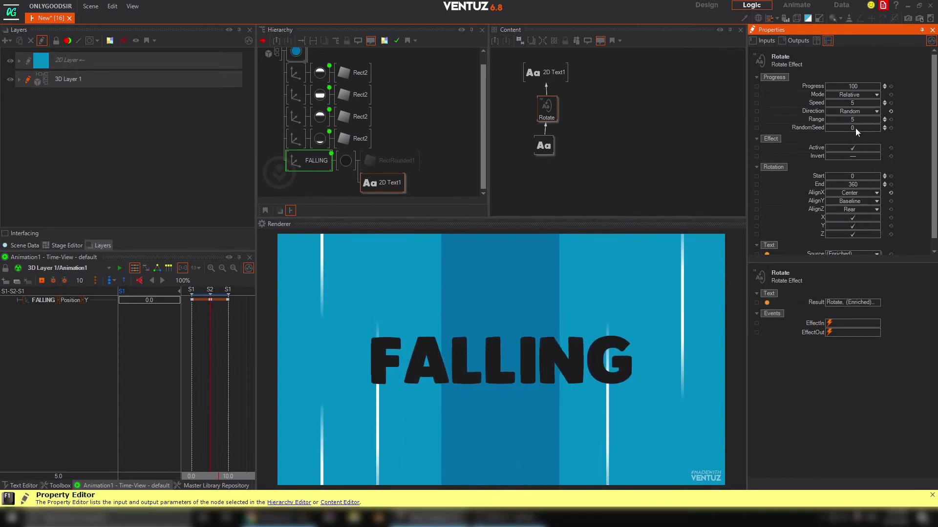
Step: Set the Rotate effect's Progress to 59.6 and turn off its X and Y rotation axes, leaving only Z
mouse_move(846, 88)
left_mouse_down()
mouse_move(833, 87)
mouse_move(848, 85)
left_mouse_up()
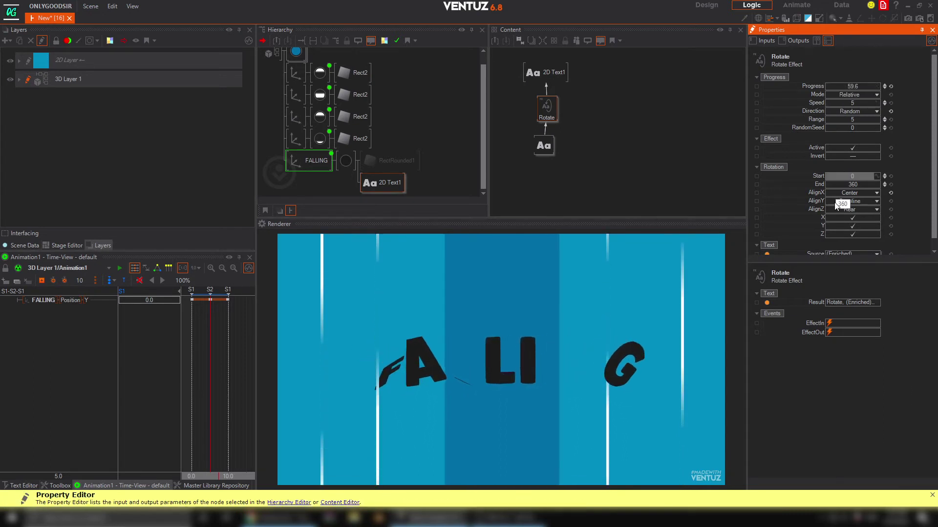
left_click(857, 234)
left_click(857, 234)
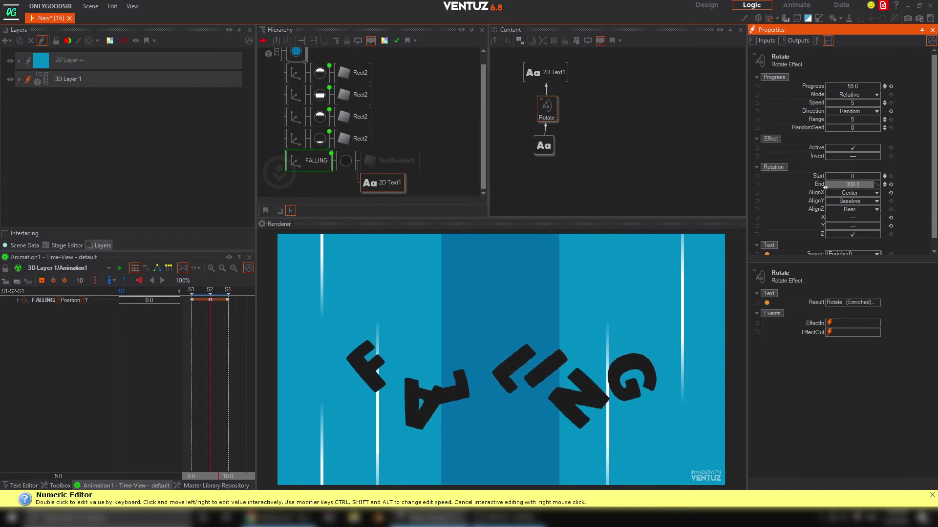
Step: Adjust the Rotate effect to End 6.6, RandomSeed 228, Range 0 and Progress 44
double_click(860, 184)
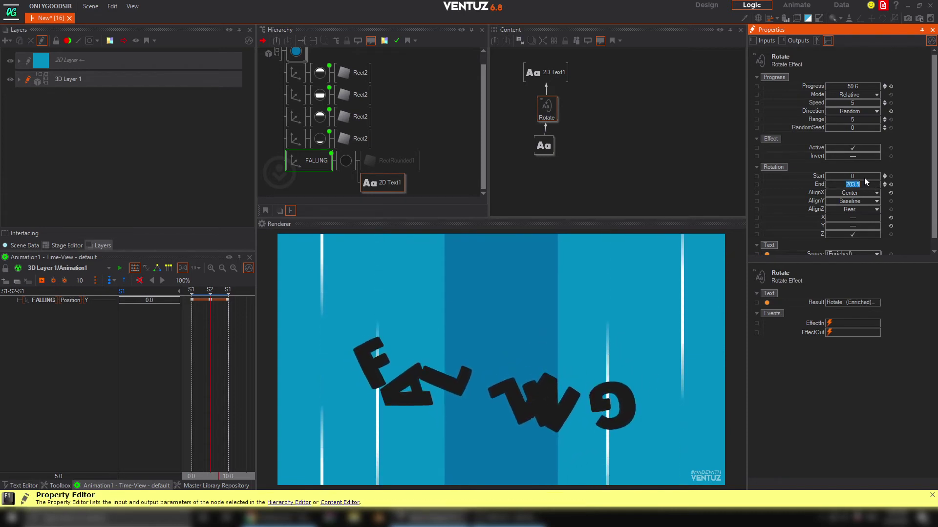
type("0")
key("Return")
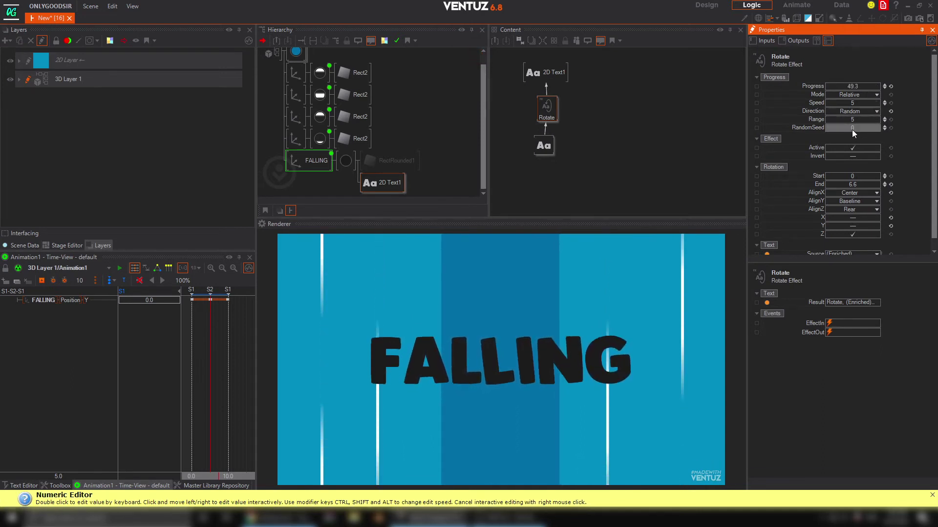
left_click_drag(852, 129, 872, 119)
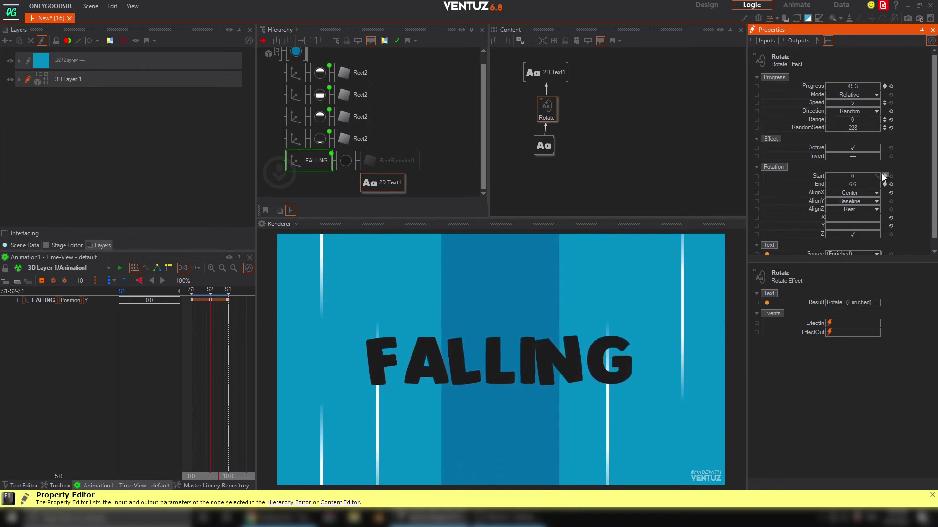
left_click_drag(852, 122, 850, 121)
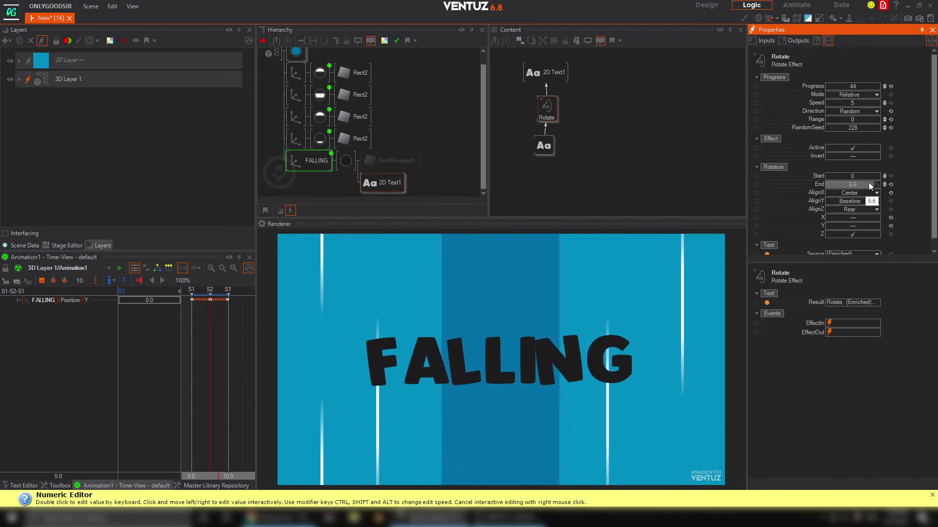
Step: Tune the letters' rotation limits to Start -2.9 and End 5.7, with Progress at 71.4
left_click_drag(860, 184, 879, 182)
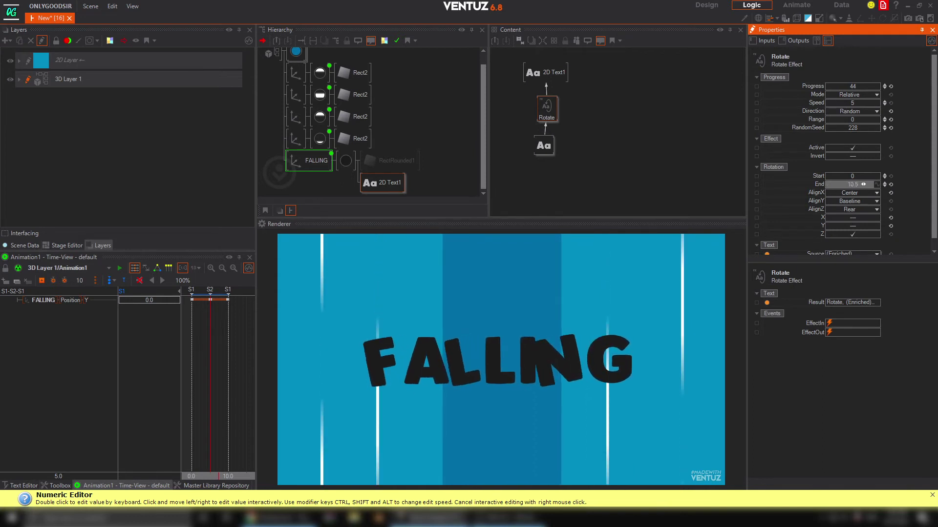
left_click_drag(862, 86, 865, 87)
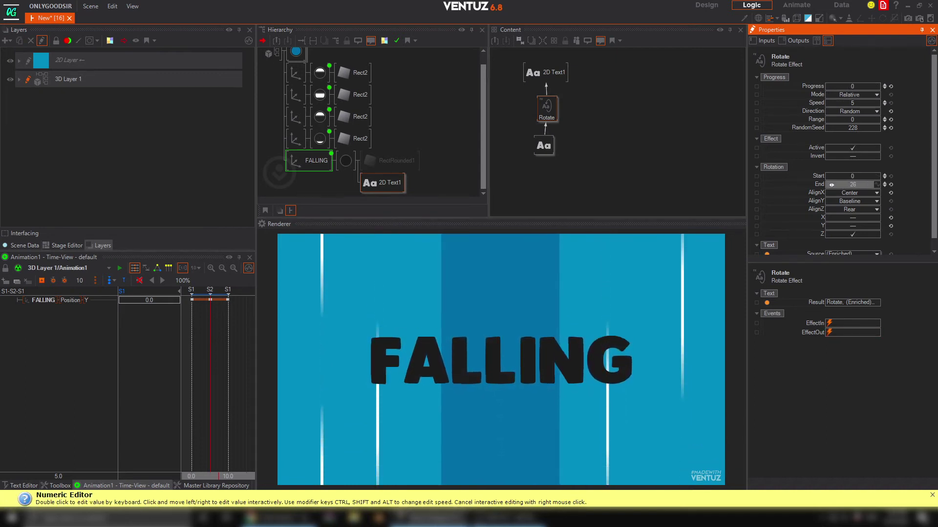
left_click_drag(832, 184, 825, 184)
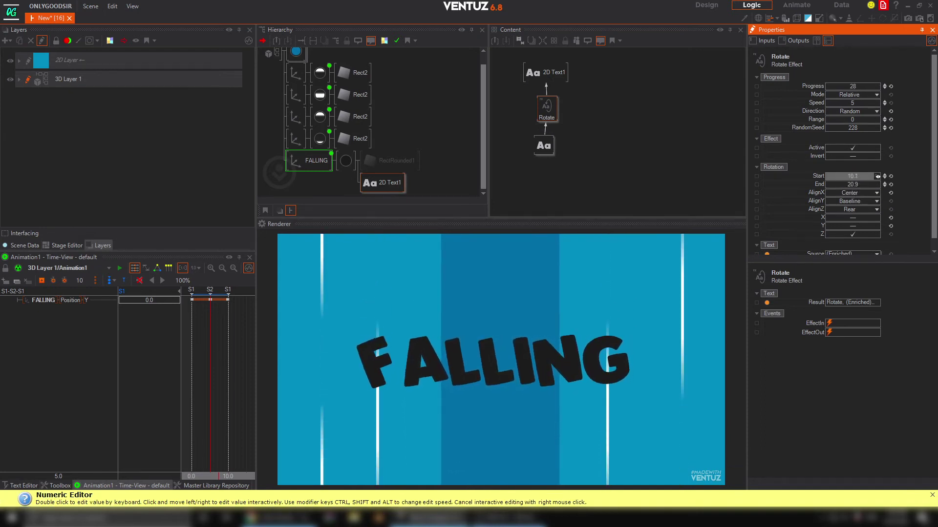
left_click_drag(861, 185, 863, 185)
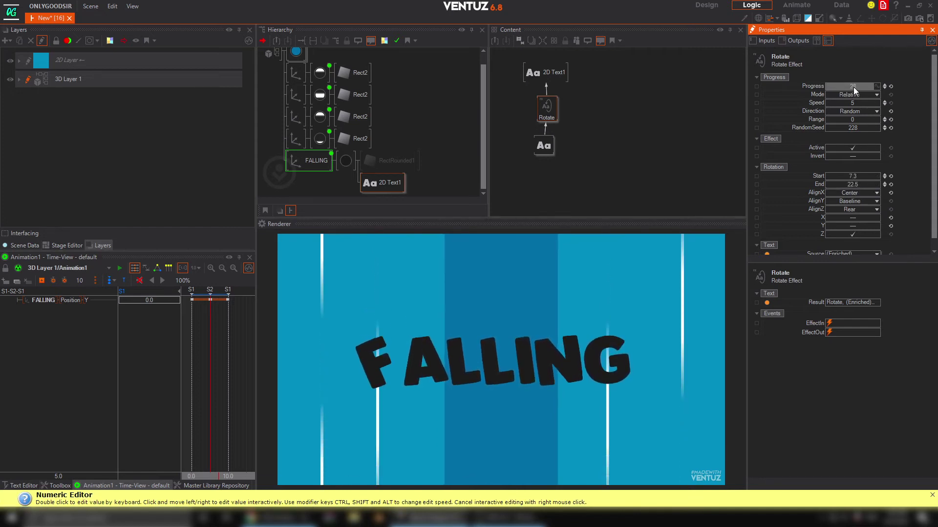
left_click_drag(879, 86, 882, 86)
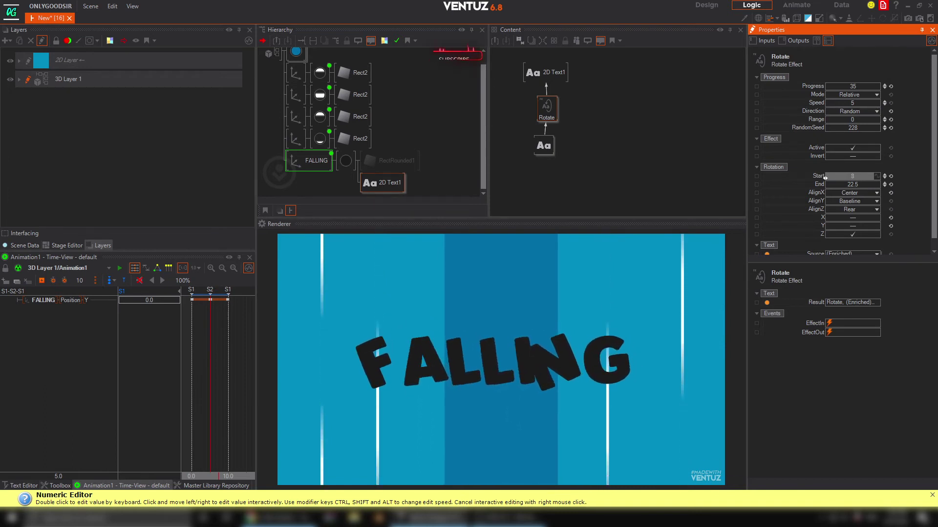
left_click_drag(850, 185, 880, 176)
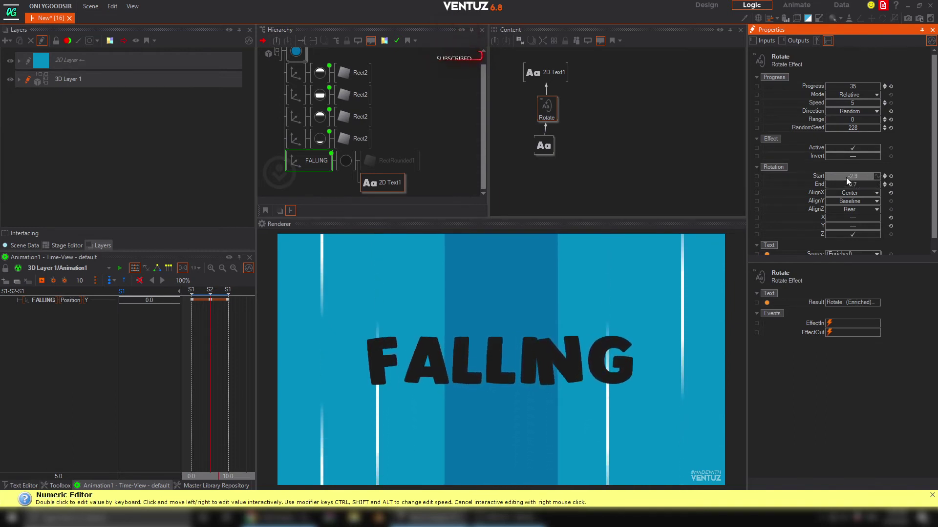
mouse_move(854, 86)
left_mouse_down()
mouse_move(825, 84)
mouse_move(860, 89)
left_mouse_up()
Step: Add a Mover node beside the Rotate effect and bind the effect's Progress to it
left_click(553, 112)
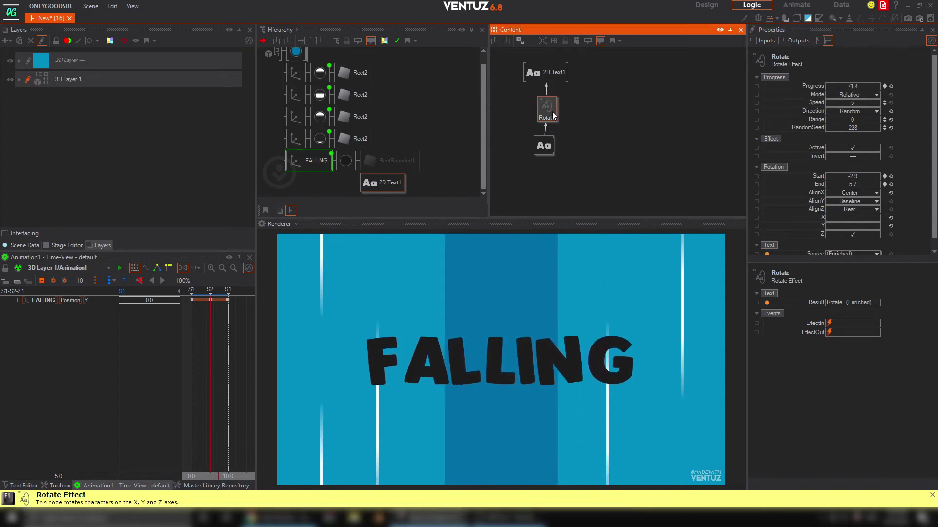
double_click(593, 112)
type("m")
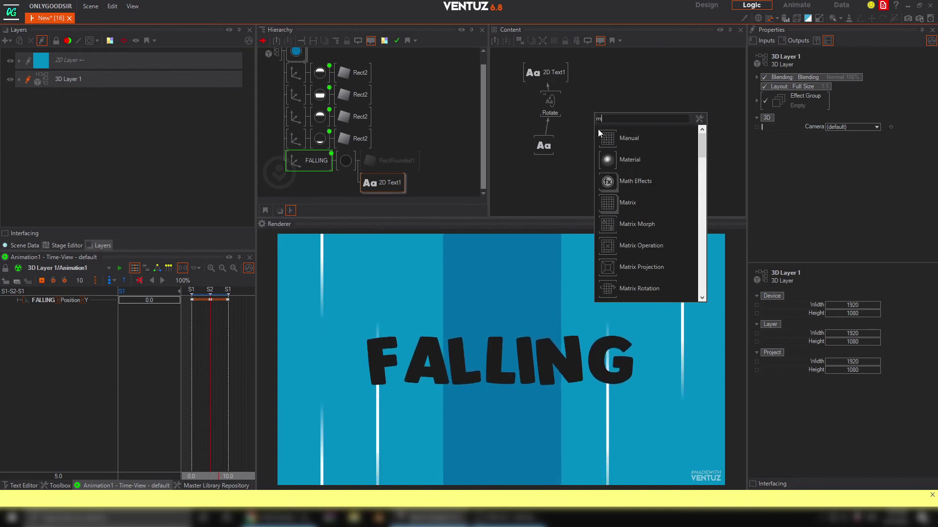
type("o")
left_click(609, 164)
left_click(586, 101)
left_click(549, 108)
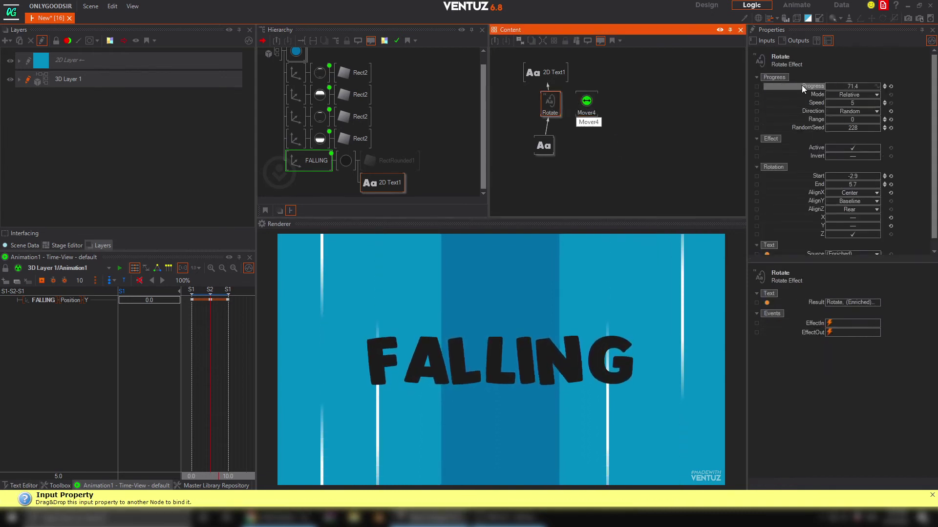
left_click_drag(801, 85, 588, 105)
Step: Set the new Mover's range to Min 0 and Max 100, with a duration of 0.7 s
left_click(588, 105)
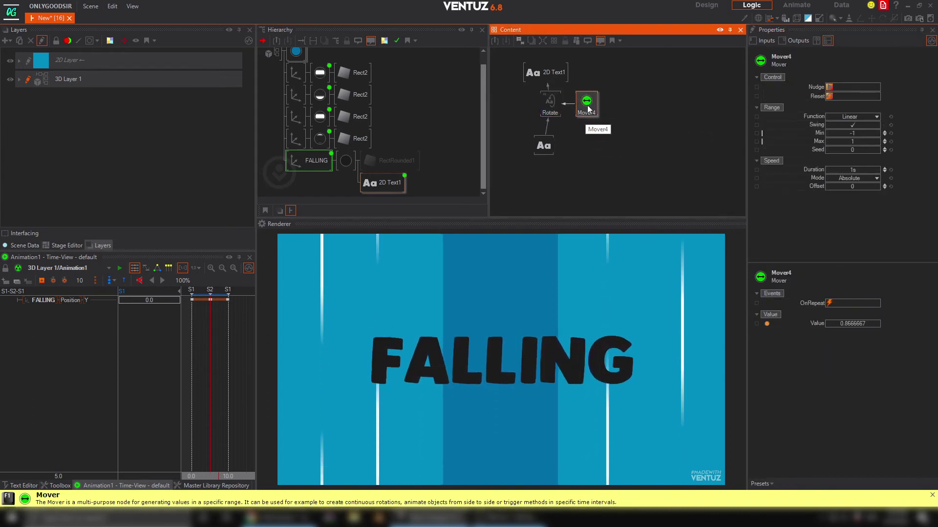
left_click(542, 104)
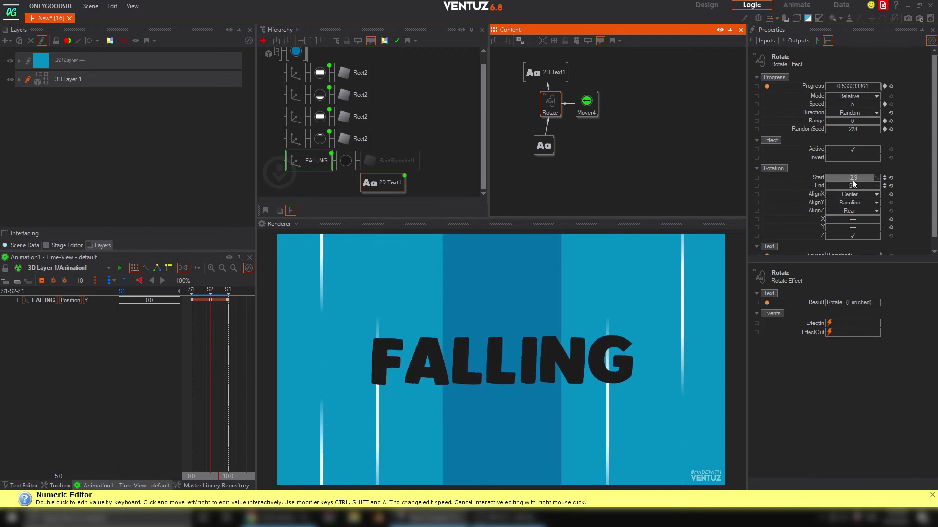
left_click(586, 102)
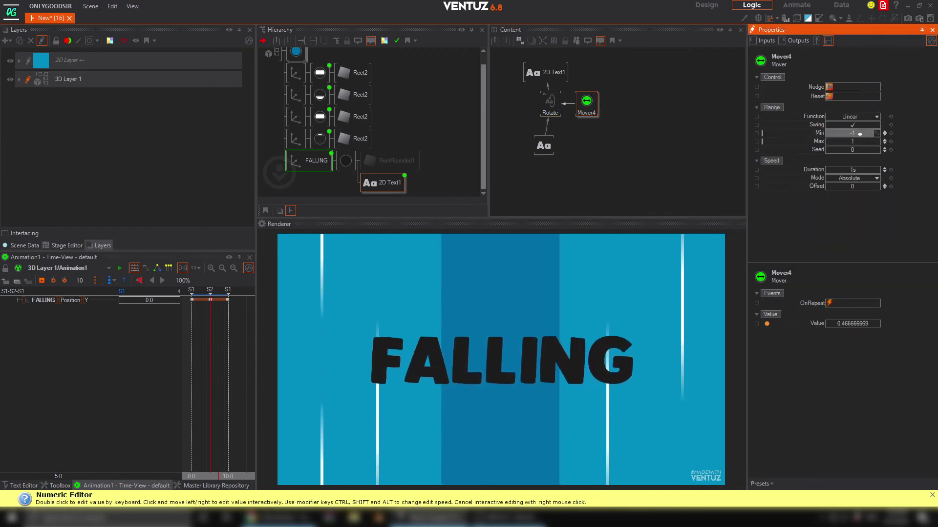
left_click_drag(859, 133, 862, 138)
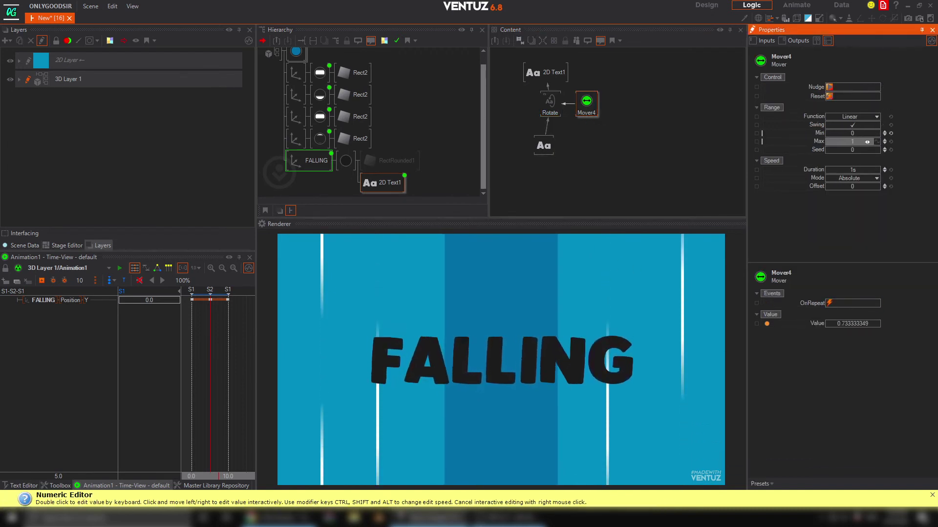
double_click(860, 141)
type("100")
key("Return")
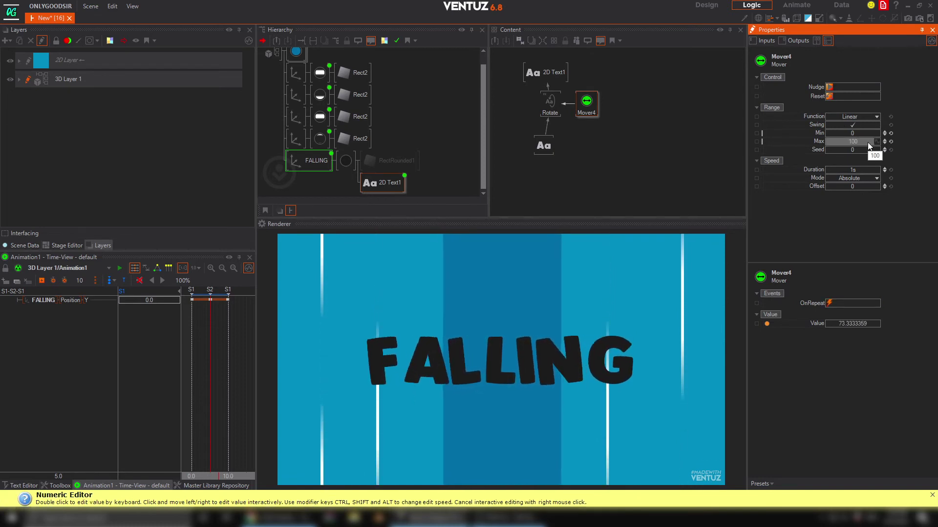
left_click_drag(860, 172, 856, 174)
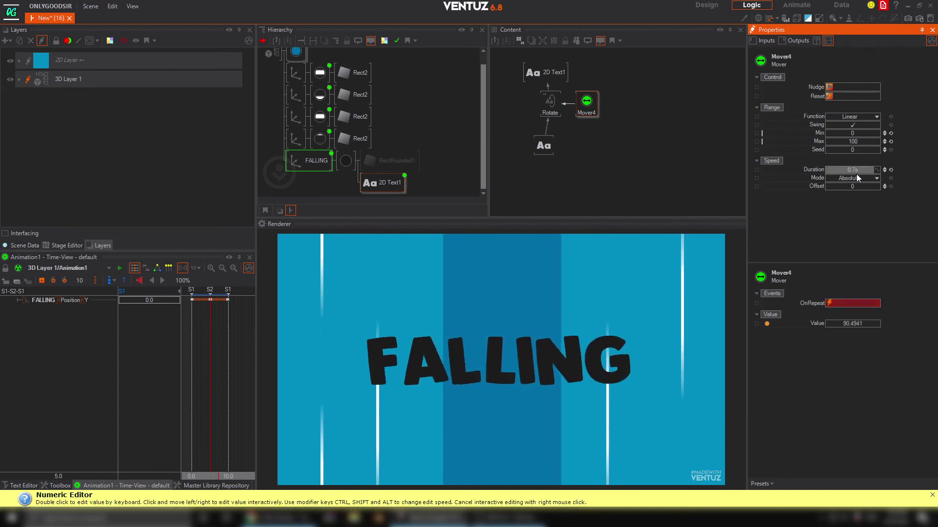
Step: Set the Rotate effect's Start to -3.9, End to 9.7 and Range to 3, and slow its Mover's duration to 1.7 s
left_click(547, 104)
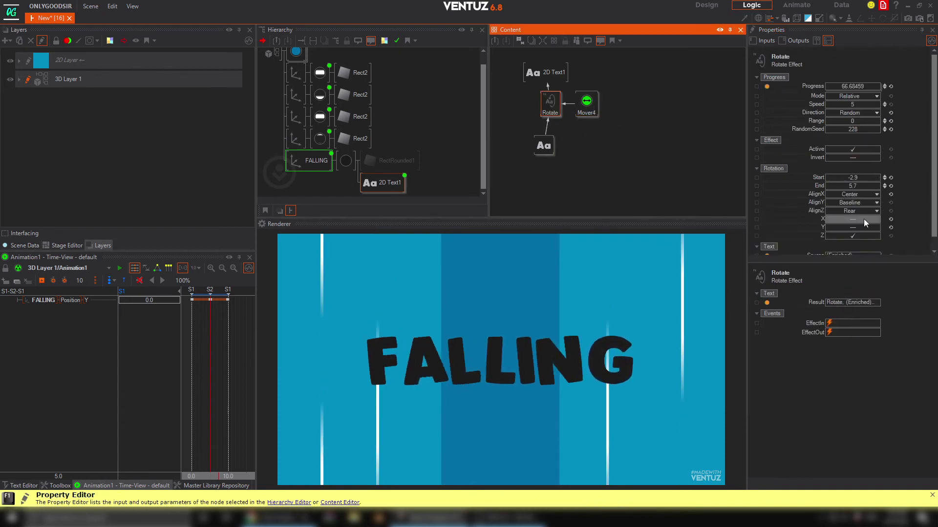
left_click_drag(860, 177, 869, 187)
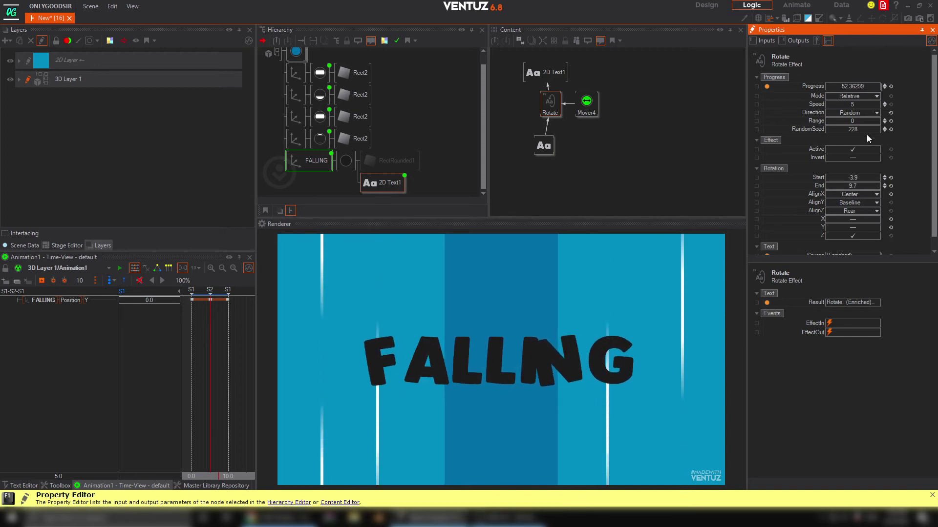
left_click_drag(859, 123, 857, 123)
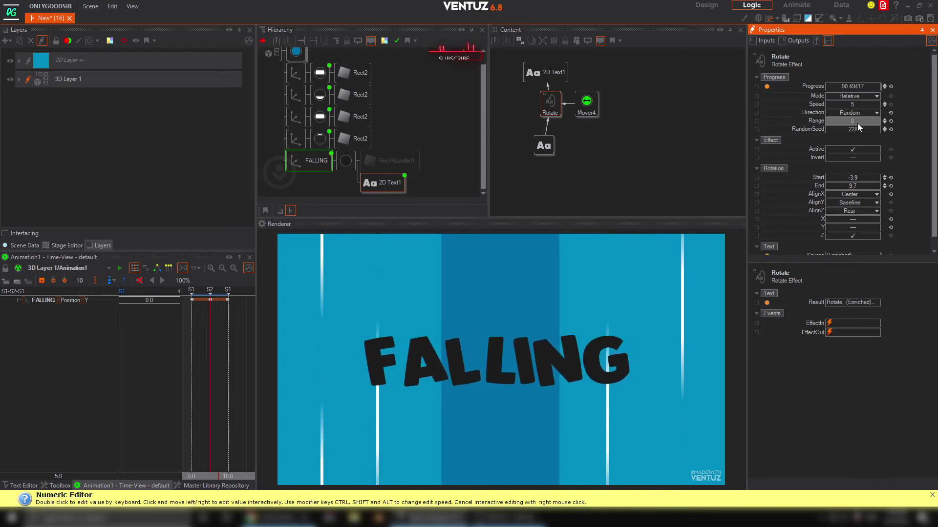
left_click(883, 119)
left_click(884, 119)
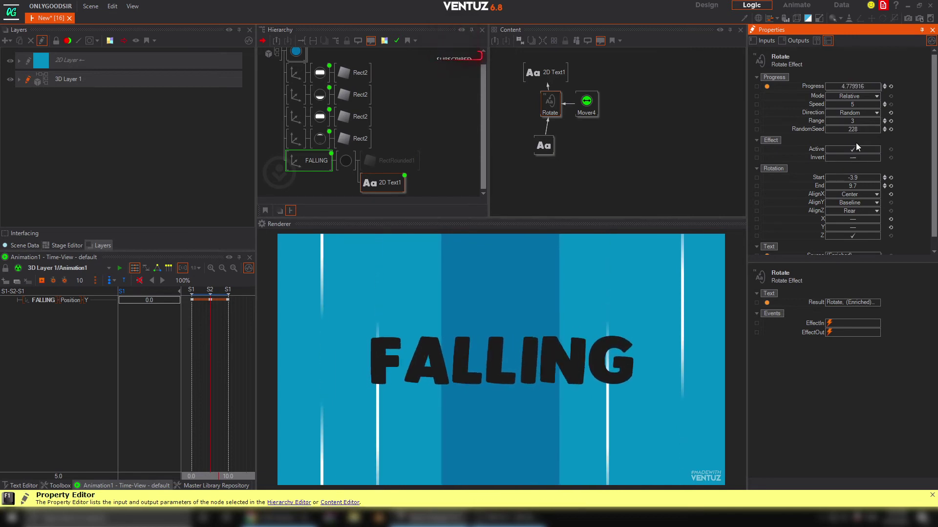
left_click(592, 112)
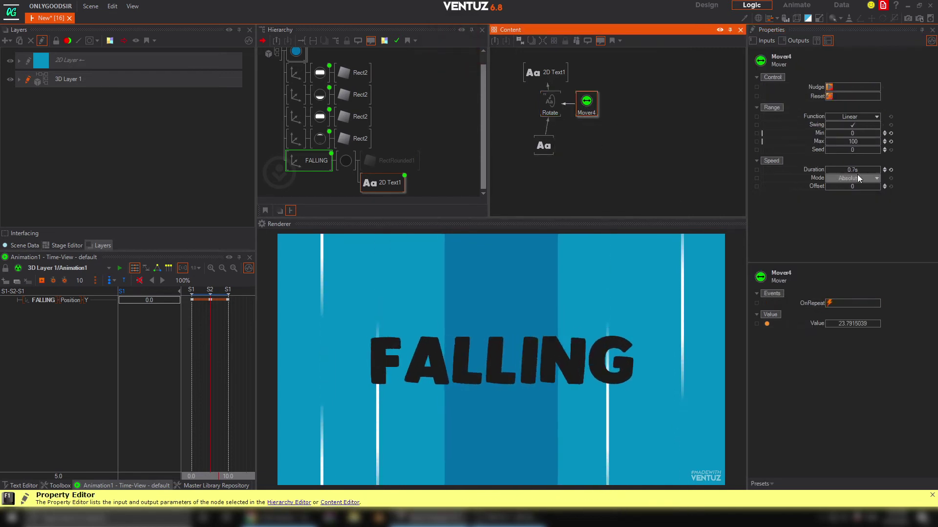
left_click_drag(859, 171, 860, 169)
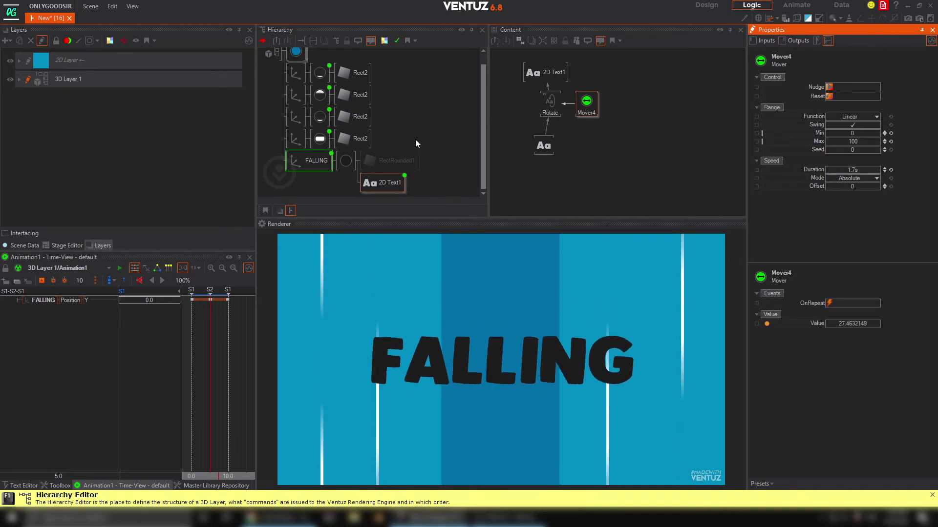
Step: Play the FALLING axis's keyframe animation through its states several times with the Next method
left_click(309, 160)
left_click(536, 143)
left_click_drag(536, 143, 542, 133)
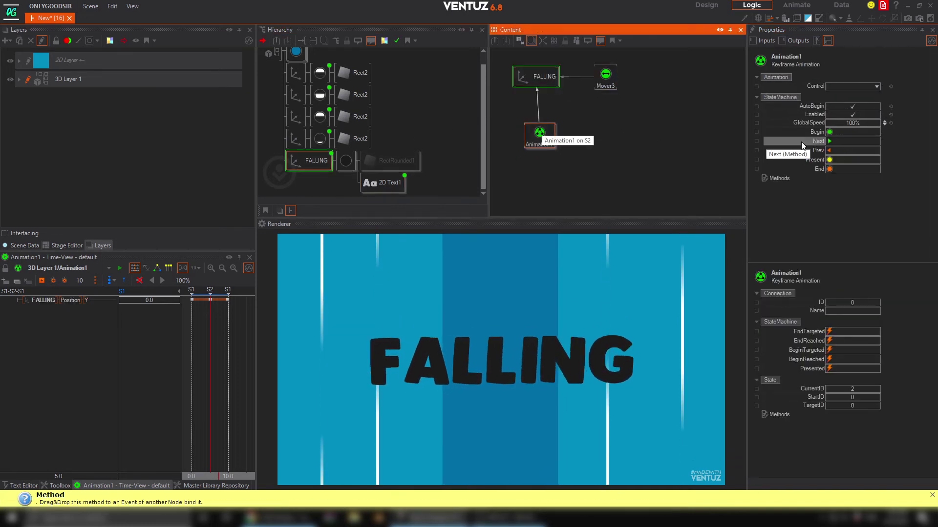
left_click(828, 140)
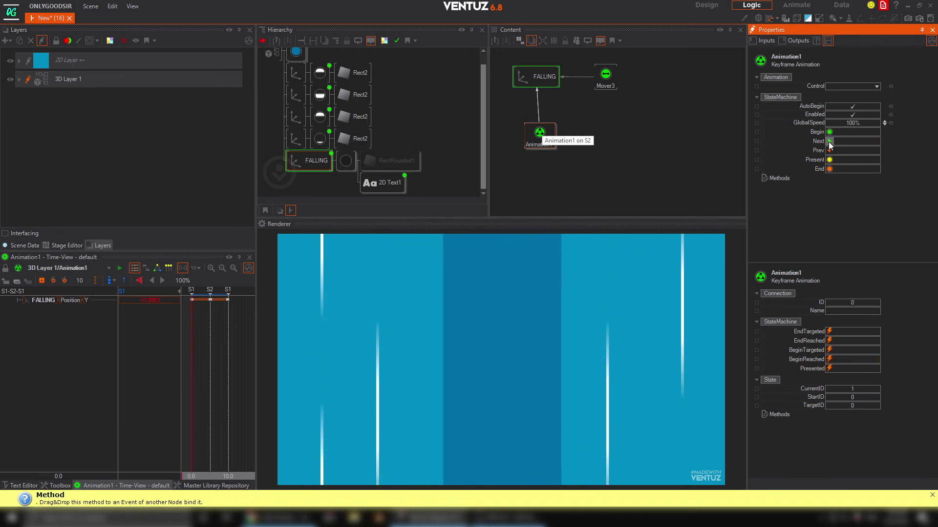
left_click(829, 141)
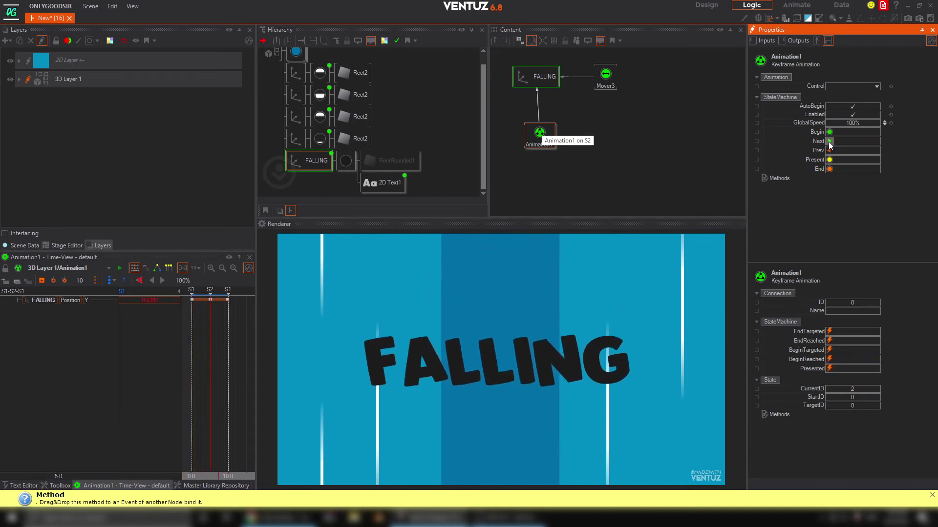
left_click(829, 141)
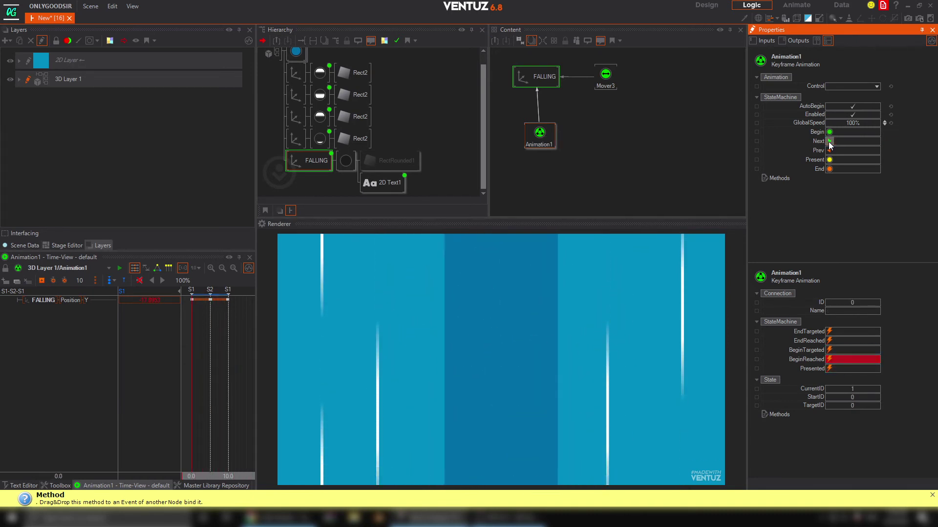
left_click(829, 141)
Step: Change the Block Text content to HELLO
left_click(383, 183)
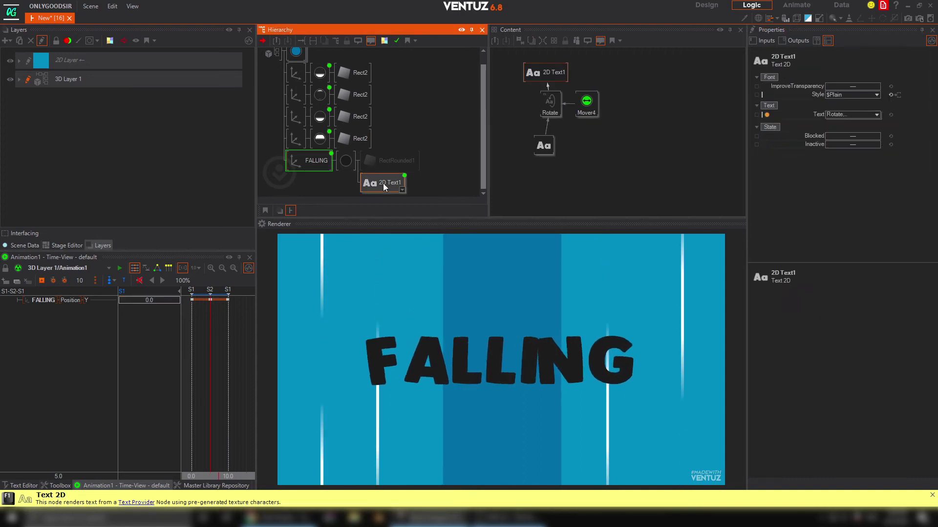
left_click(543, 145)
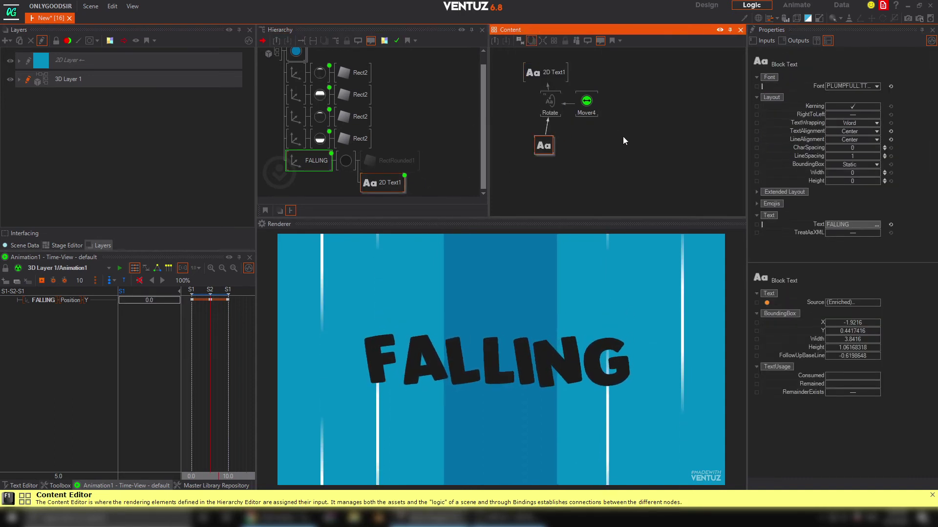
left_click(859, 224)
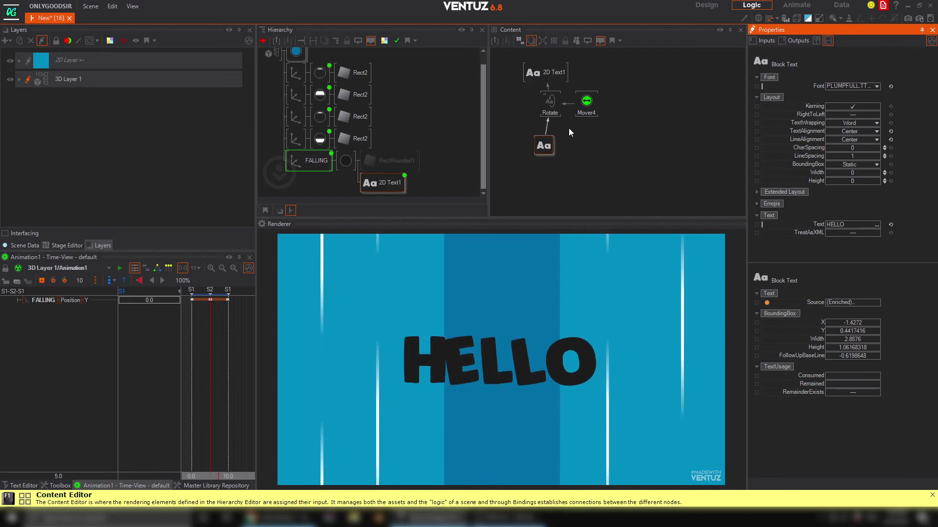
Step: Replay the keyframe animation with the Next method to check the HELLO text dropping in and out
left_click(312, 160)
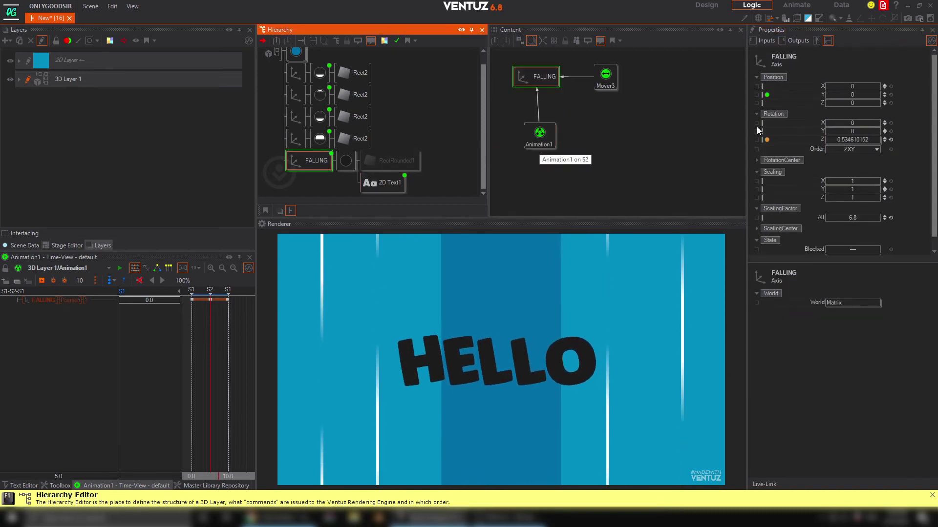
left_click(539, 134)
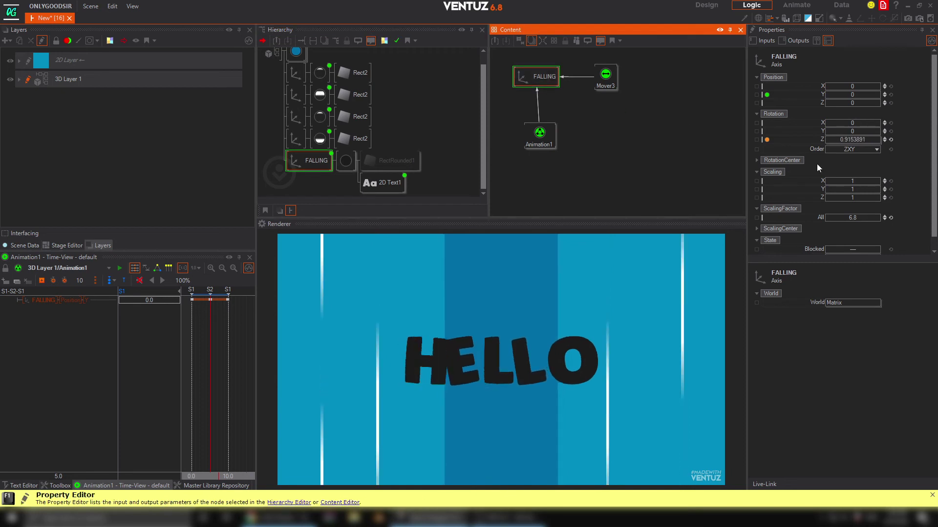
left_click(830, 141)
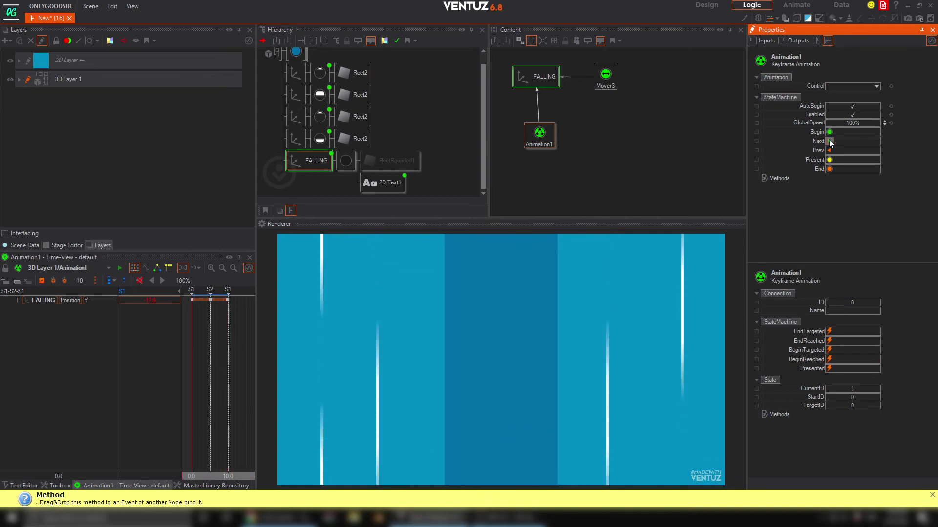
left_click(829, 140)
left_click(830, 141)
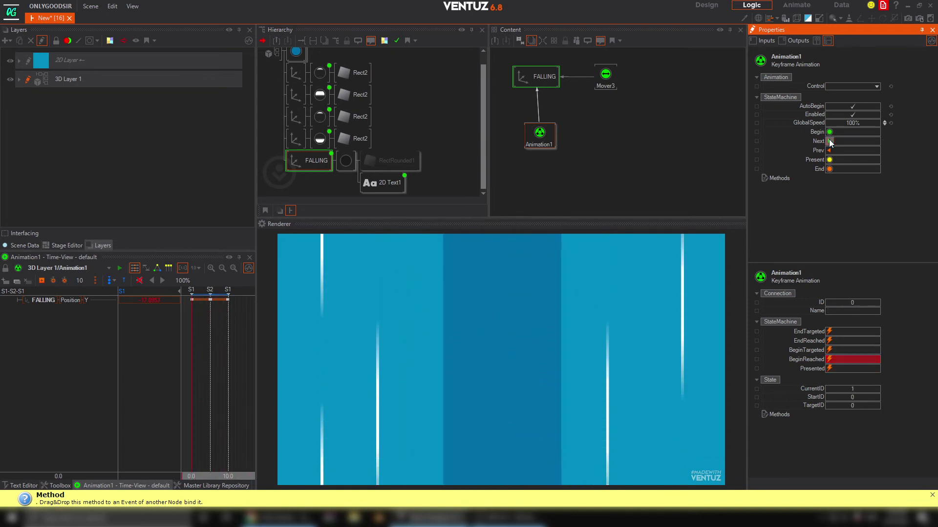
left_click(830, 142)
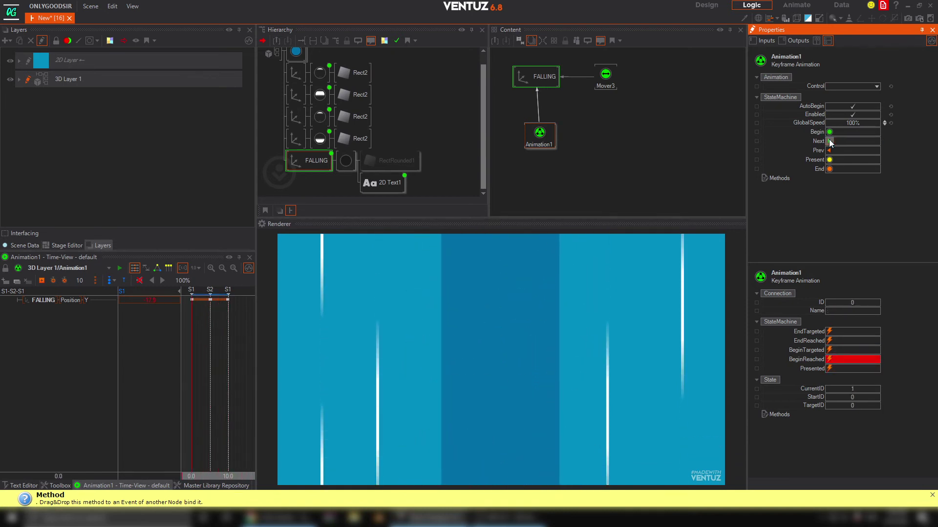
Step: Insert an Axis at the root of the 3D Layer, above all branches, and set its Y rotation to -31
left_click(281, 102)
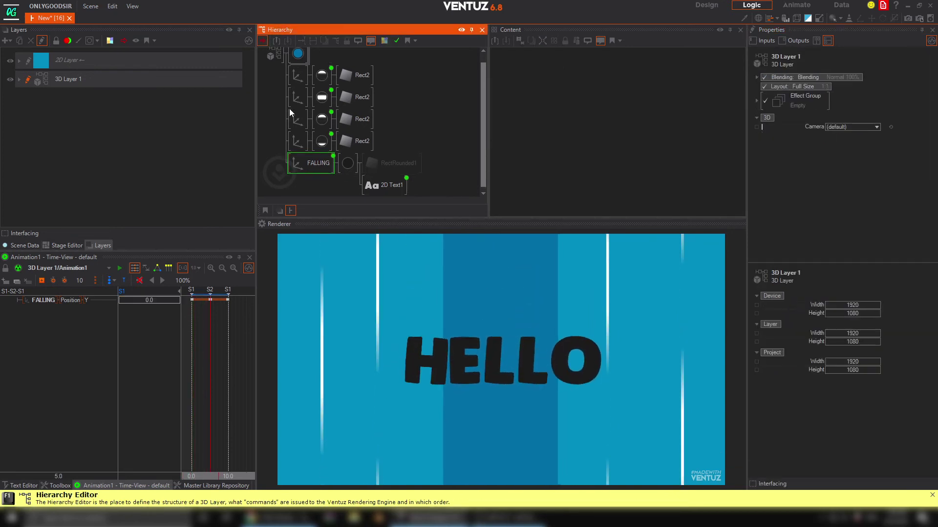
right_click(284, 133)
left_click(290, 151)
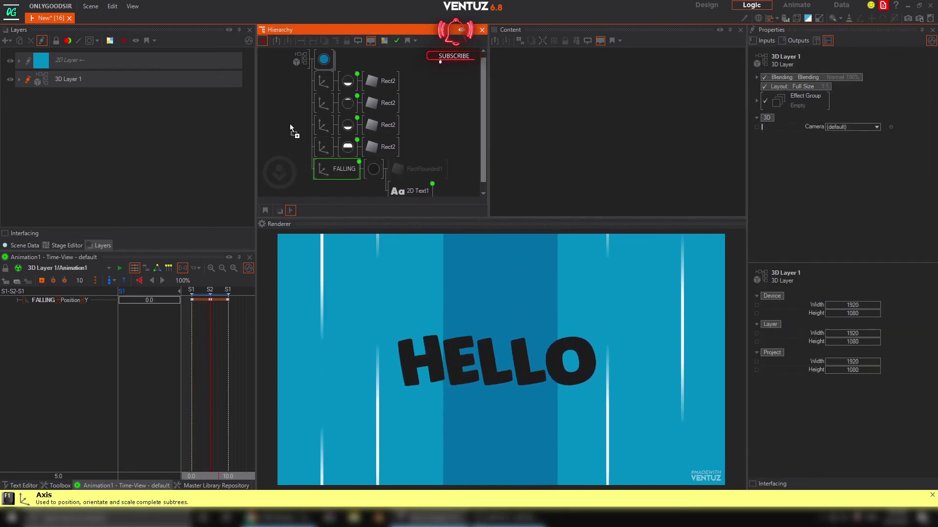
left_click(315, 59)
left_click_drag(834, 131, 836, 134)
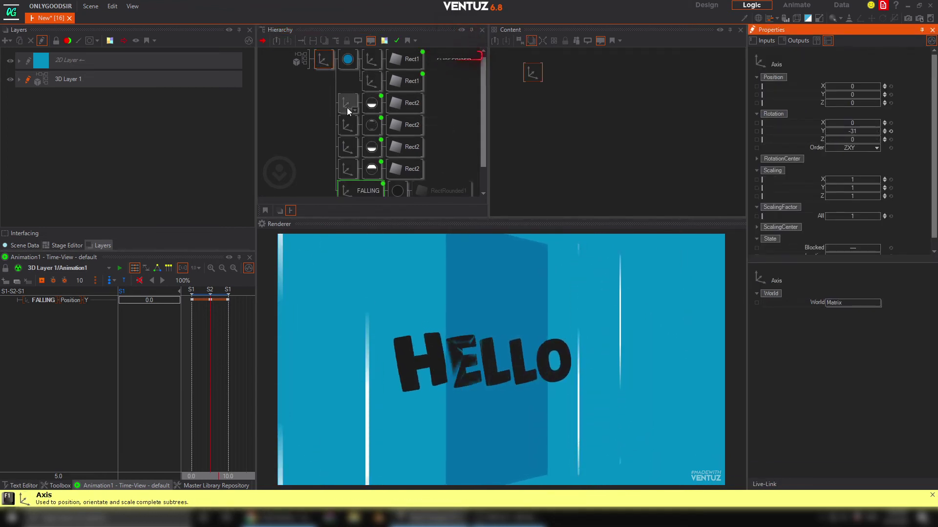
Step: Insert an Axis ahead of the blue rectangles' material, with Z position 3.2 and Y scaling 1.86
left_click(344, 81)
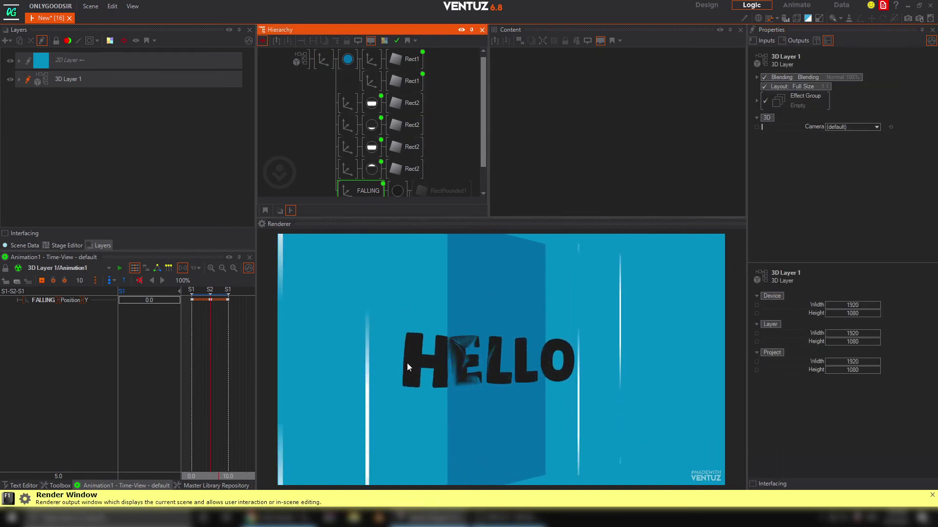
type("axi")
left_click_drag(344, 153, 344, 60)
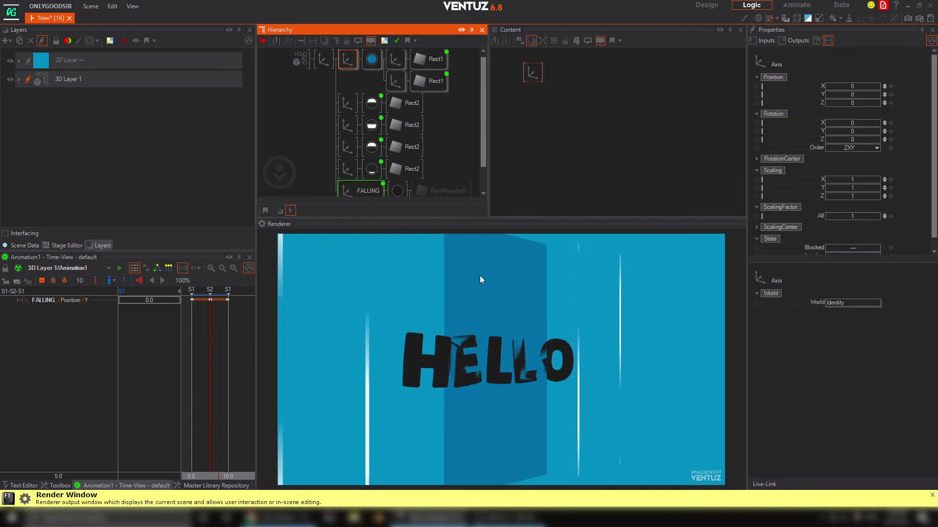
mouse_move(854, 103)
left_mouse_down()
mouse_move(845, 103)
mouse_move(863, 103)
left_mouse_up()
left_click_drag(855, 189, 880, 188)
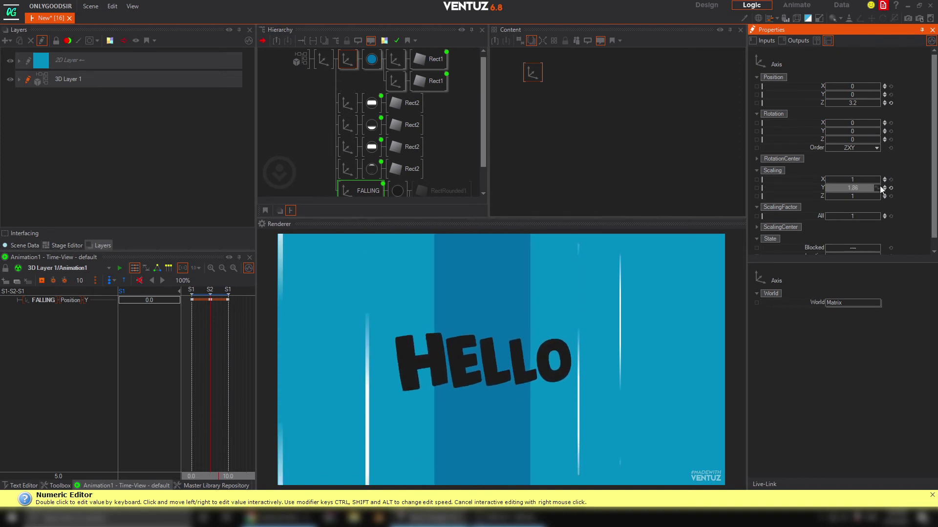
left_click(323, 111)
type("ax")
key("Escape")
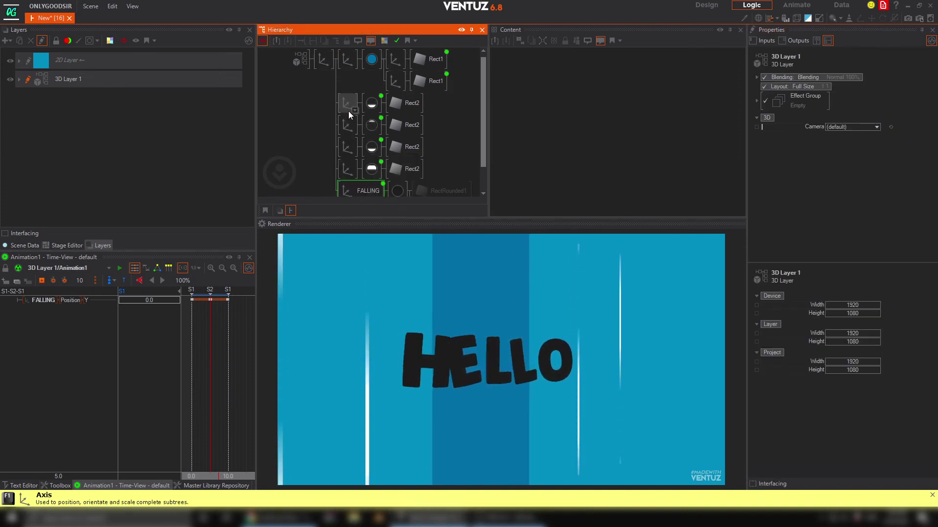
Step: Vary the depth of the second, third and fourth gradient lines via their axes' Z position, with the second at about 20
left_click(350, 107)
left_click(348, 131, "ctrl")
left_click(346, 151, "ctrl")
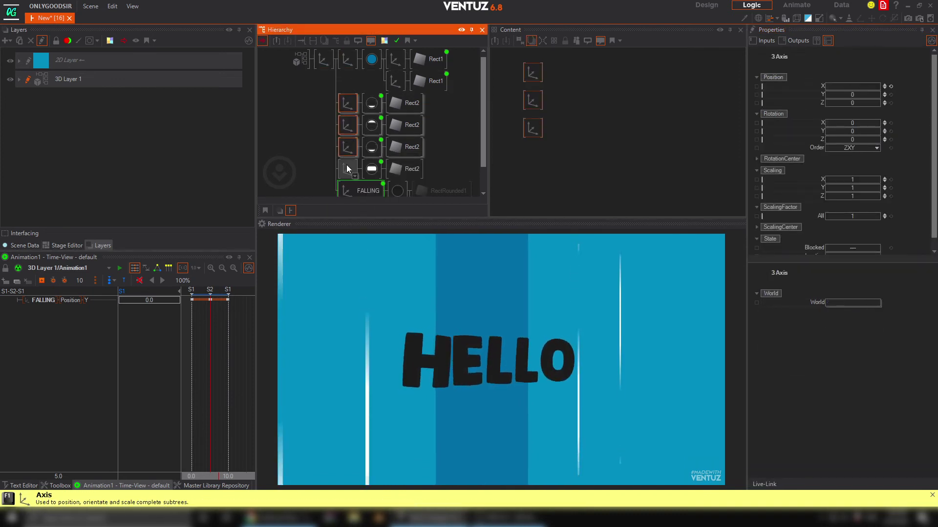
left_click(347, 167, "ctrl")
left_click(346, 122)
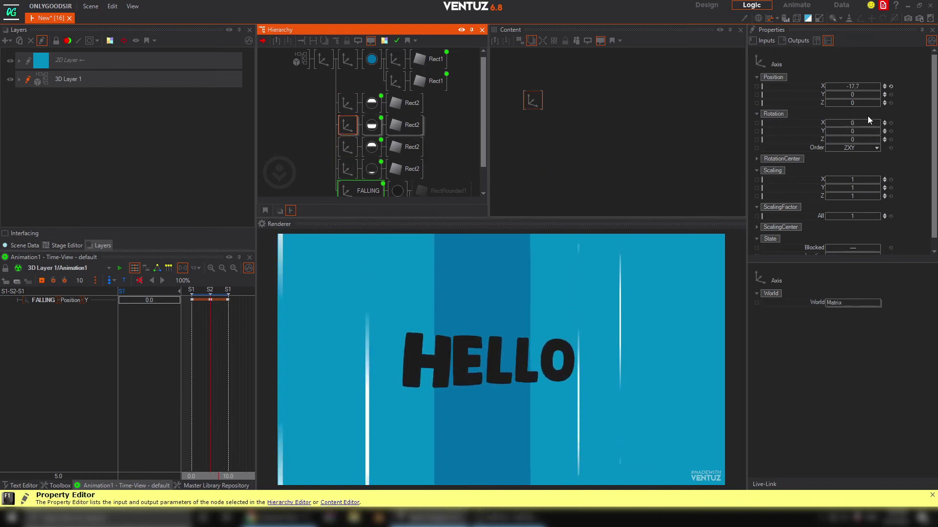
mouse_move(855, 102)
left_mouse_down()
mouse_move(846, 102)
mouse_move(876, 102)
left_mouse_up()
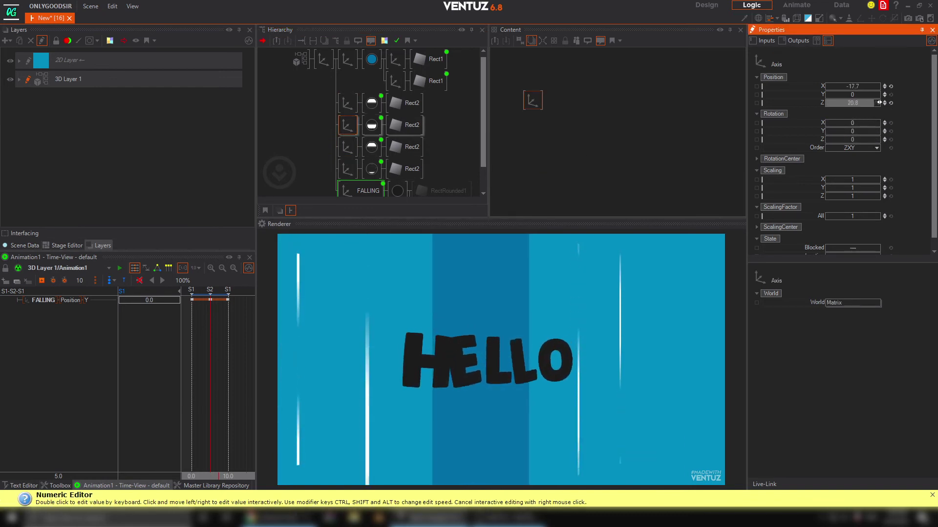
left_click(347, 169)
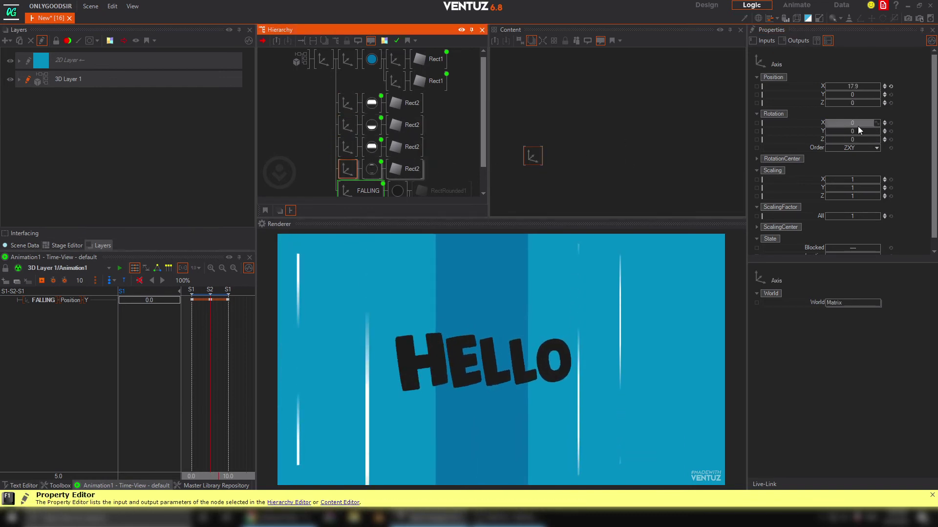
mouse_move(854, 102)
left_mouse_down()
mouse_move(839, 106)
mouse_move(848, 106)
left_mouse_up()
left_click(347, 147)
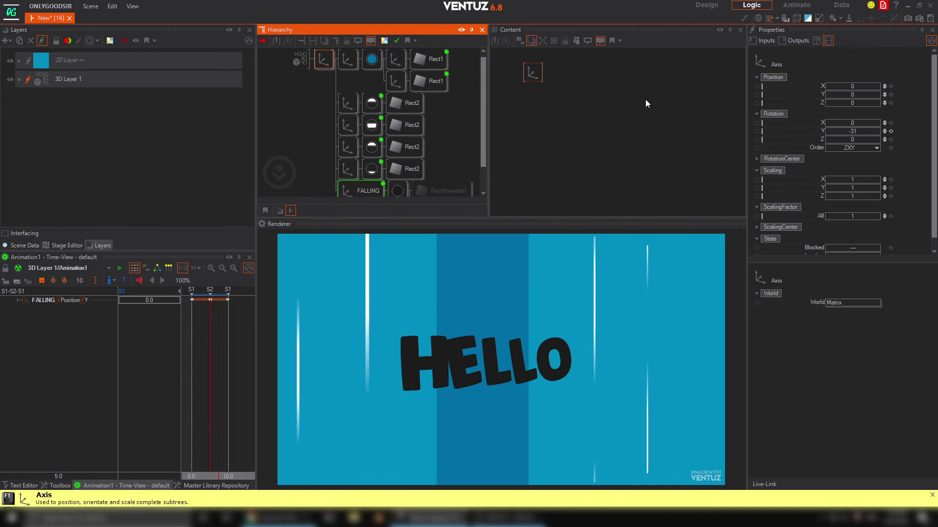
Step: Reset the root axis's Y rotation, swing the scene to test its depth, and leave it at -39
left_click(891, 131)
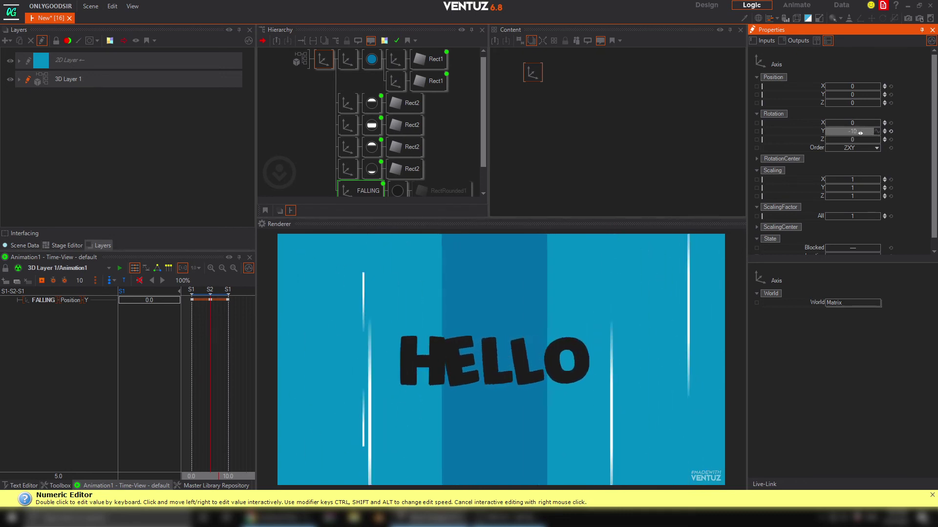
left_click_drag(860, 132, 858, 134)
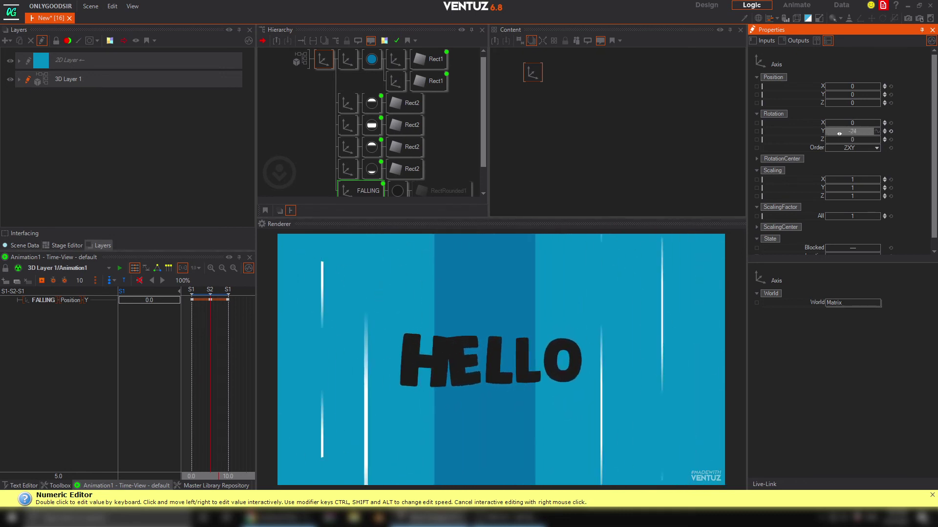
Step: Insert a Billboard node between the blue rectangles' new Axis and their material
left_click(347, 59)
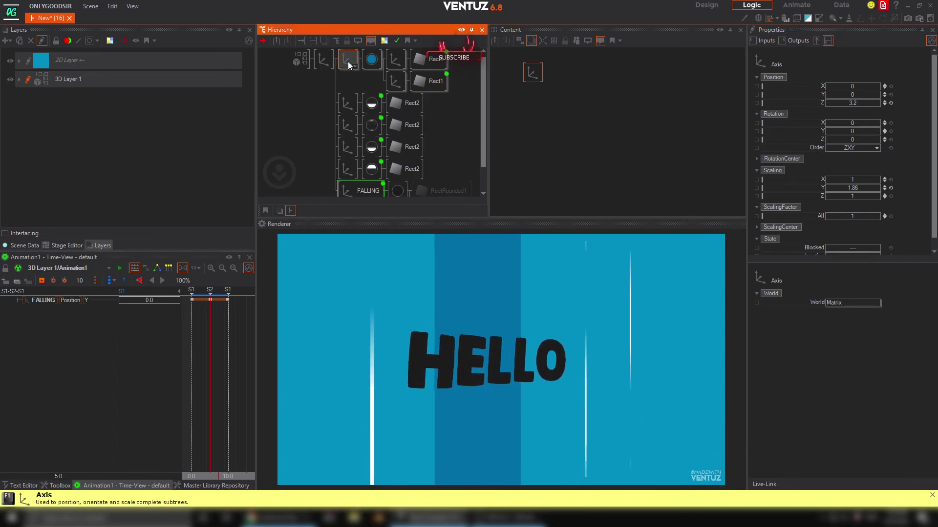
type("Ax")
type("bil")
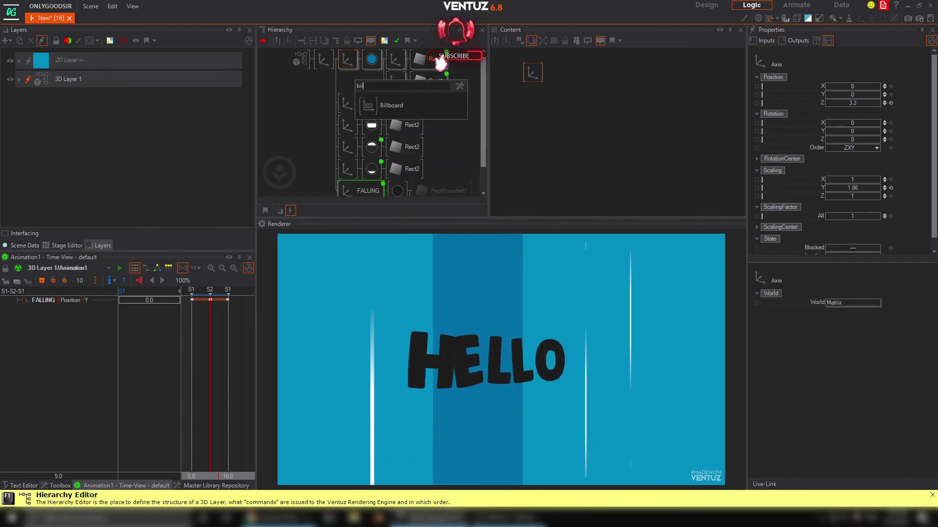
left_click_drag(365, 110, 370, 57)
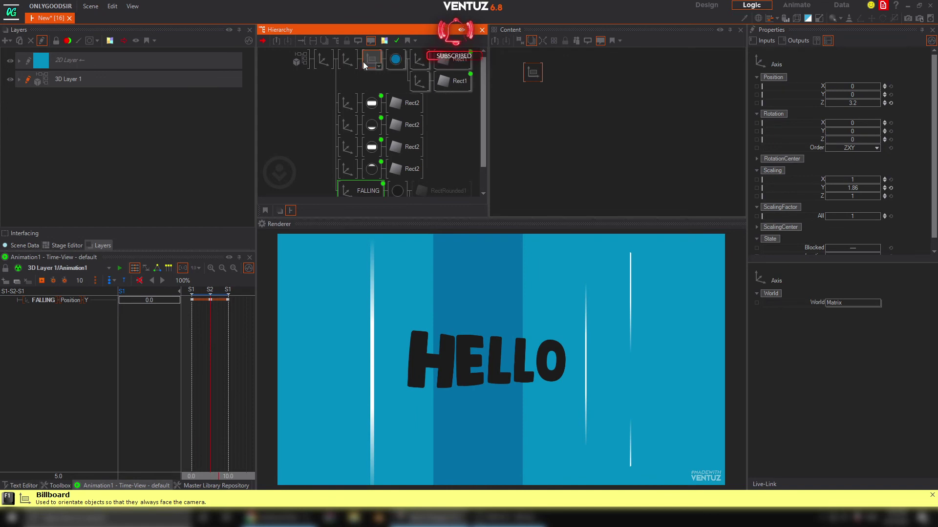
Step: Swing the root axis's Y rotation to test the billboarded rectangles and leave it at -48
left_click(345, 62)
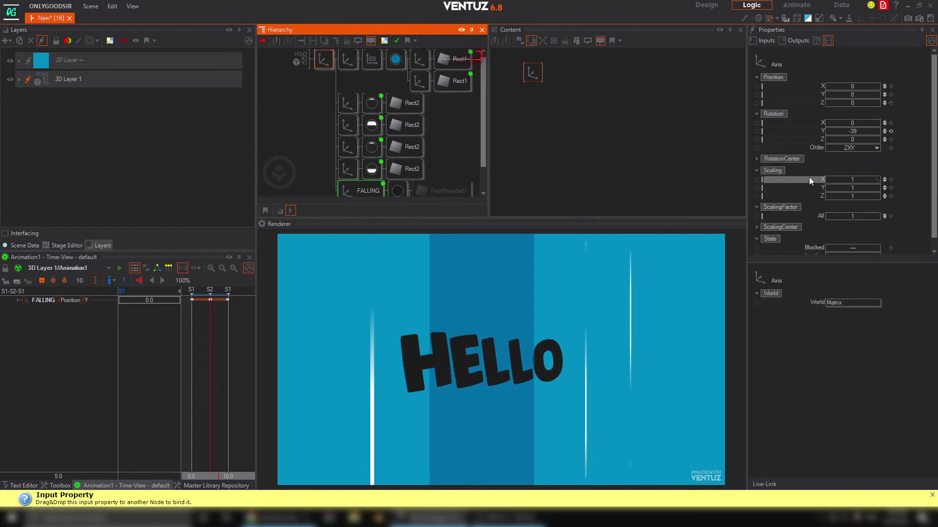
left_click_drag(860, 131, 825, 130)
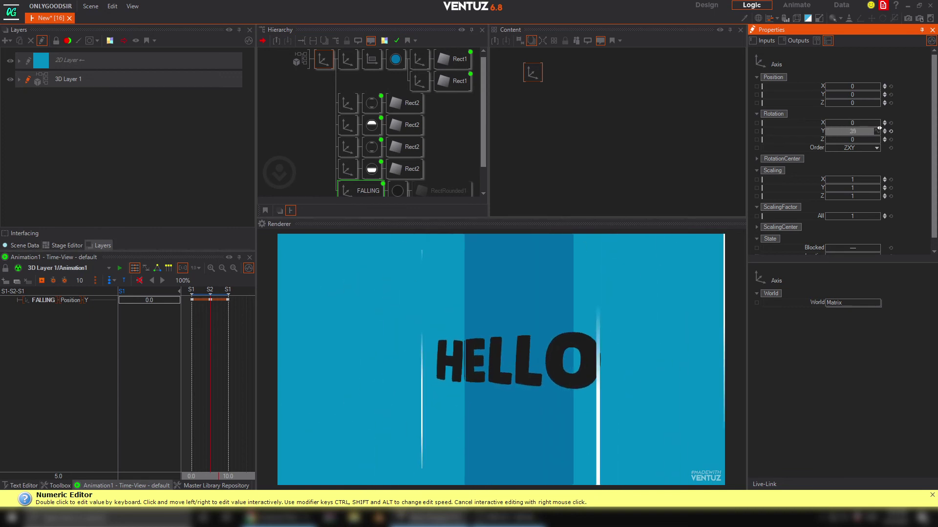
left_click_drag(841, 129, 838, 130)
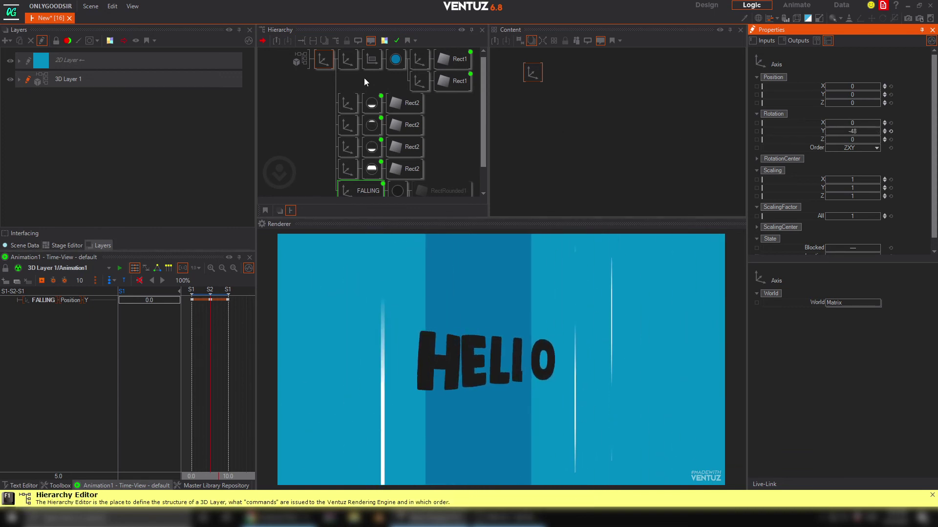
Step: Insert a Billboard node right behind the FALLING axis so the text faces the camera
middle_click_drag(341, 171, 334, 141)
type("bill")
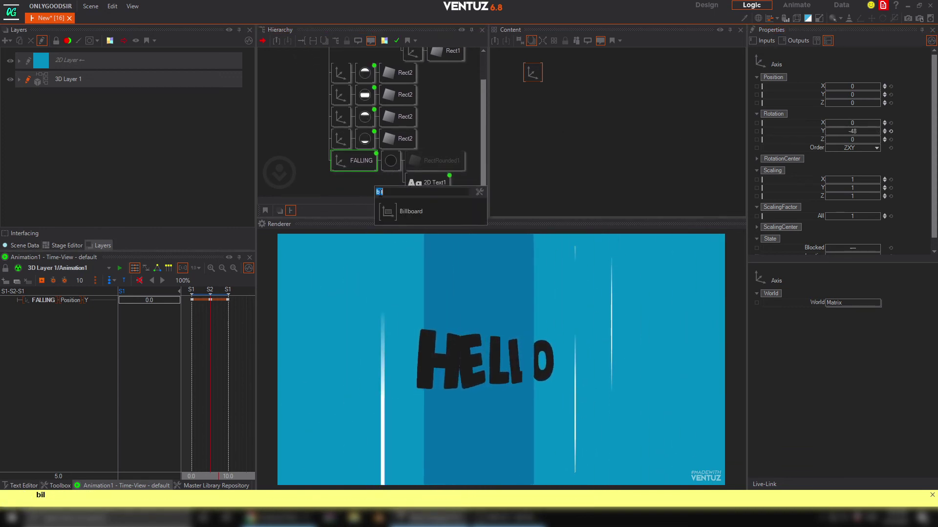
left_click_drag(401, 212, 381, 171)
scroll(318, 117, "up", 2)
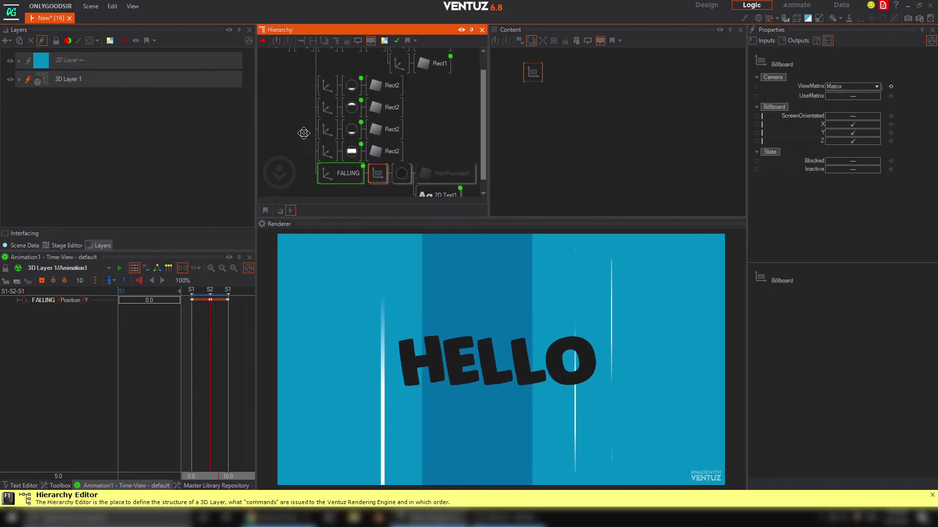
Step: Swing the root axis's Y rotation to -14 to test the text, and delete the Billboard behind the FALLING axis
left_click(303, 62)
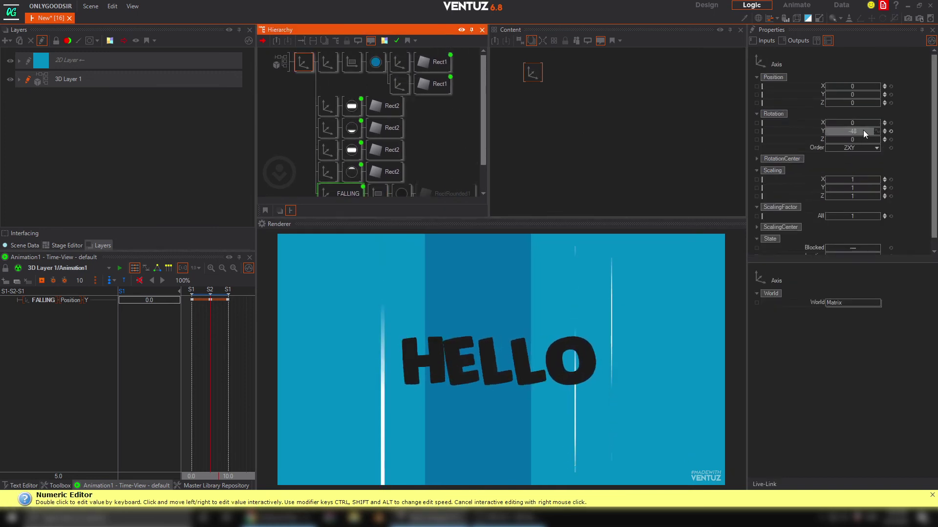
mouse_move(863, 131)
left_mouse_down()
mouse_move(825, 133)
mouse_move(861, 130)
left_mouse_up()
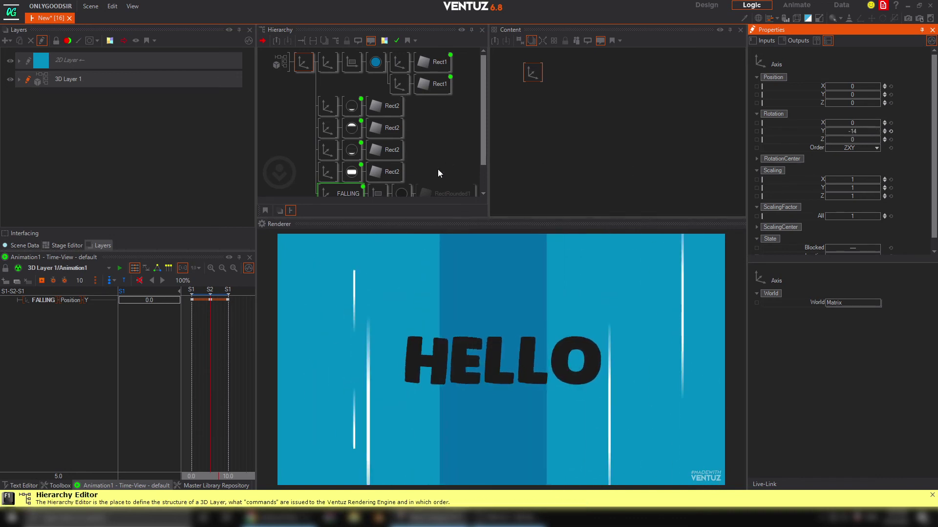
scroll(401, 156, "down", 2)
scroll(400, 156, "down", 1)
left_click(376, 161)
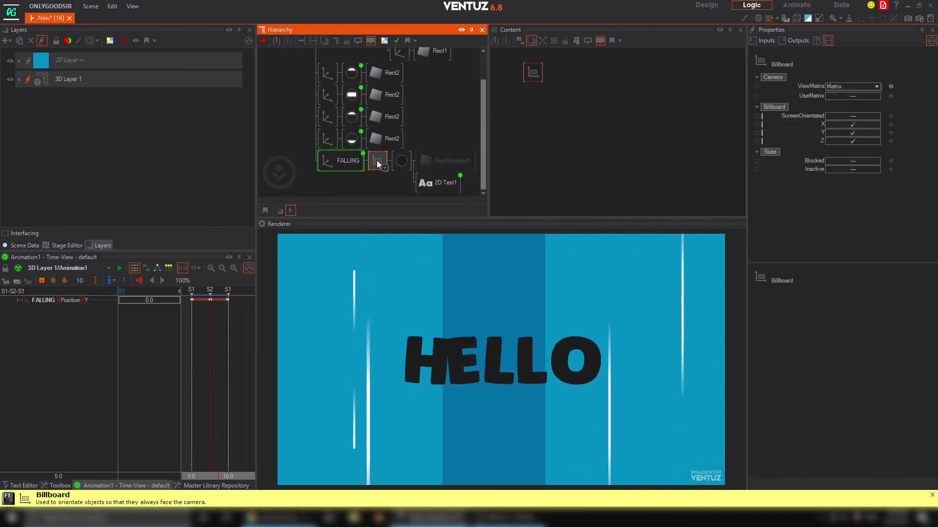
key("Delete")
middle_click_drag(315, 152, 340, 164)
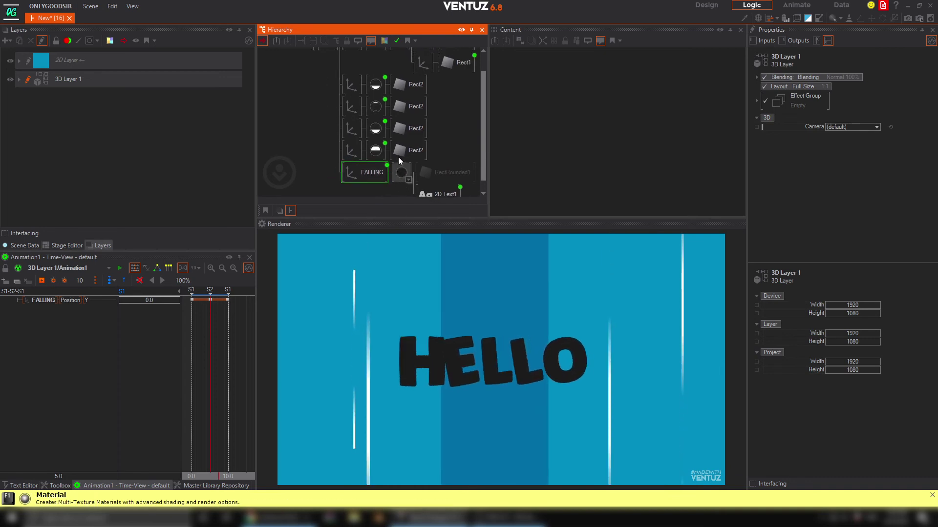
Step: Swing the root axis's Y rotation again to recheck the scene's depth and reset it to 0
scroll(318, 107, "up", 2)
left_click(327, 66)
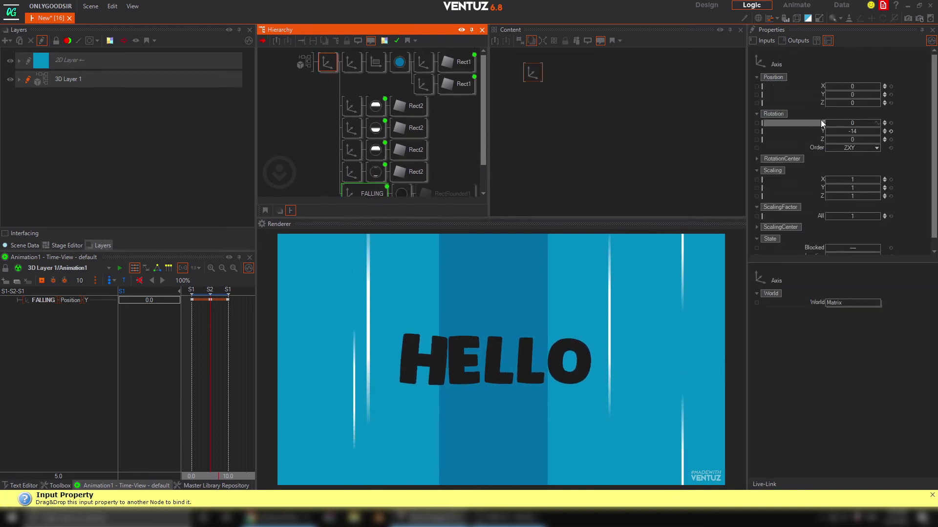
left_click(890, 131)
left_click_drag(864, 132, 858, 133)
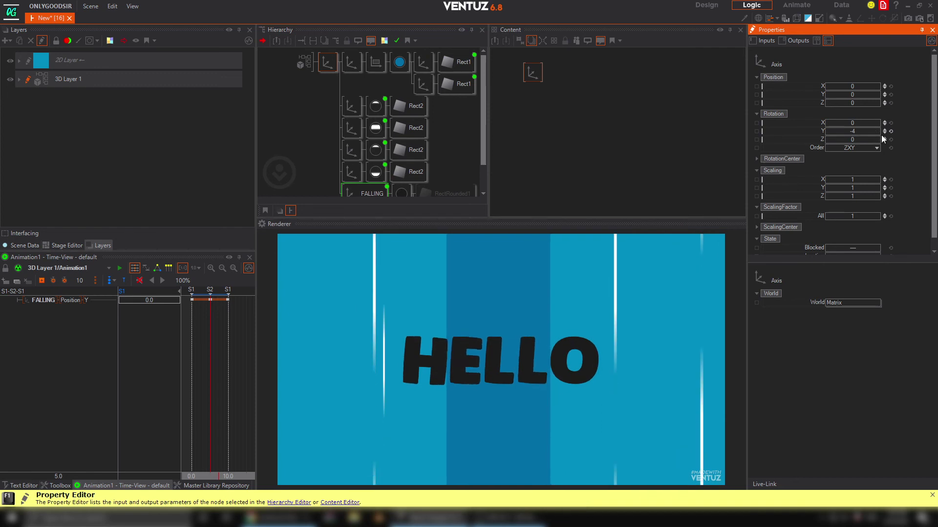
Step: Insert a Spread node with a Continue output before the first Rect2 line and move the other three Rect2 axes under it
left_click(322, 125)
right_click(322, 125)
type("spre")
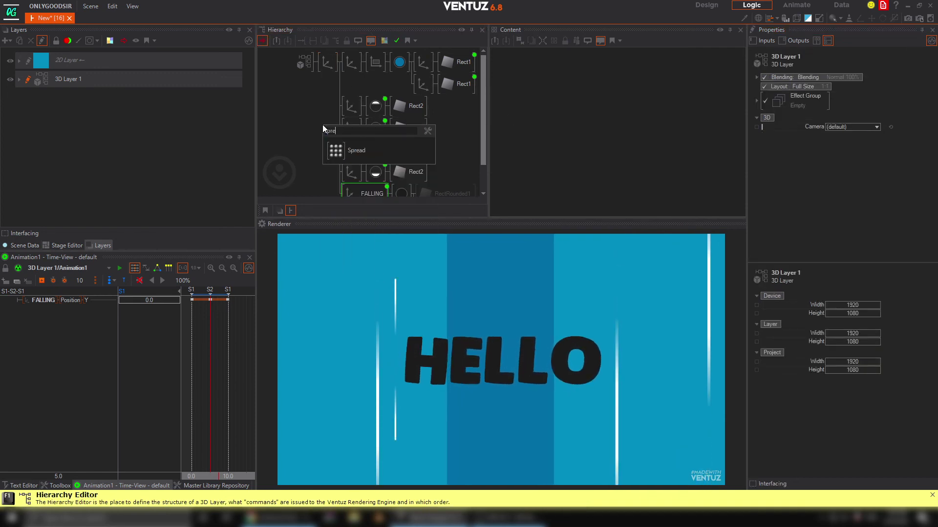
left_click(356, 150)
left_click(349, 106)
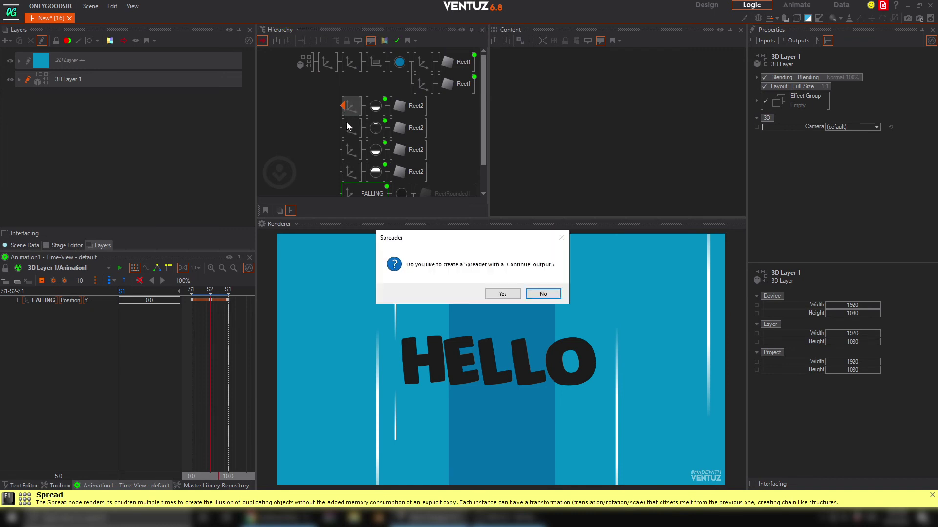
left_click(503, 293)
left_click(351, 128)
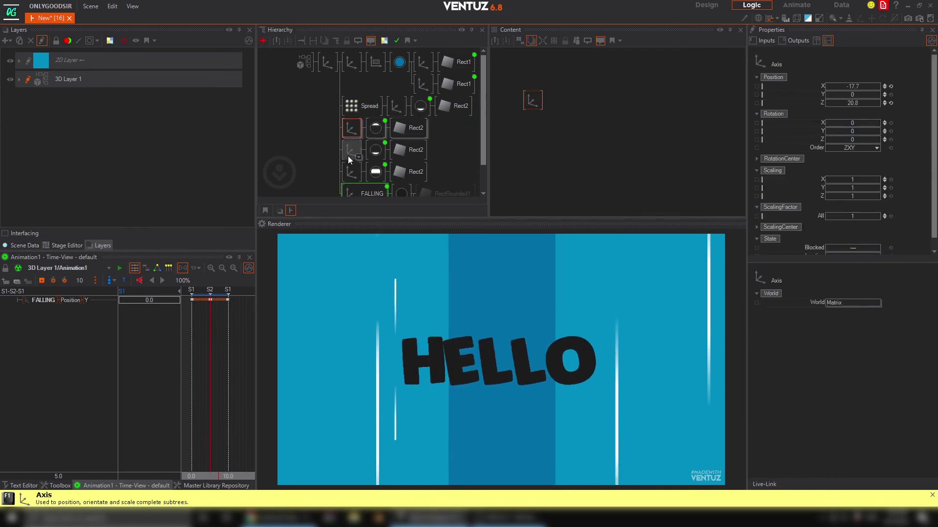
left_click_drag(390, 113, 397, 114)
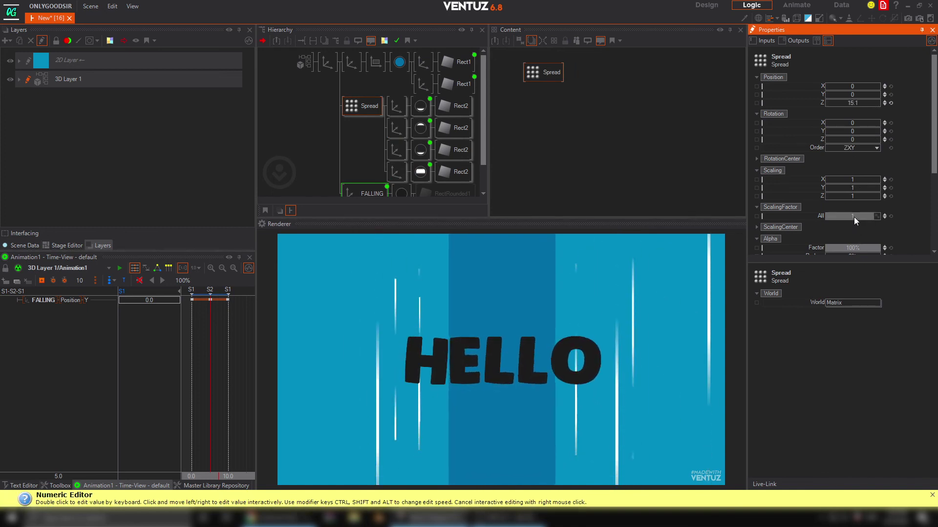
Step: Offset the Spread with position X -11 and Z 15.1, Y rotation -6, scaling X 0.8 and Y 15.8, scaling factor 1.73, and a reduced alpha factor
left_click_drag(862, 215, 843, 216)
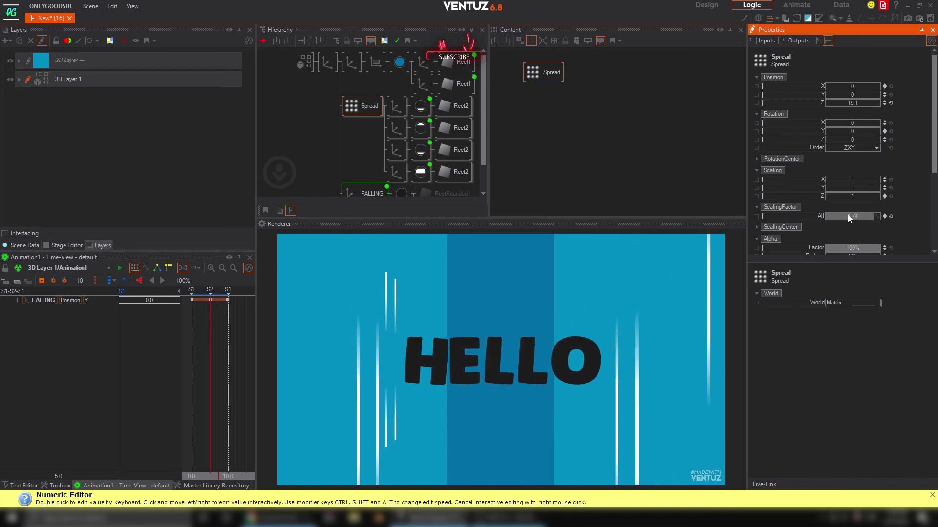
left_click_drag(851, 87, 828, 87)
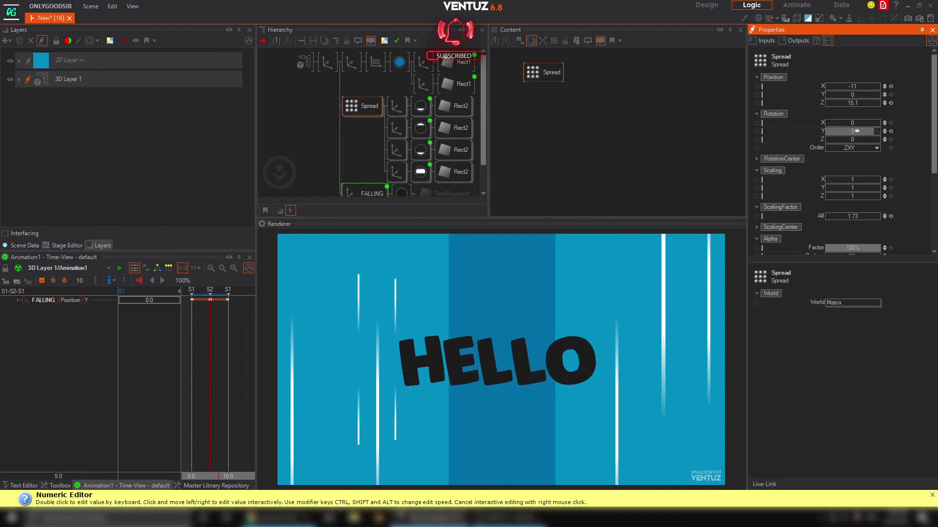
left_click_drag(857, 131, 854, 131)
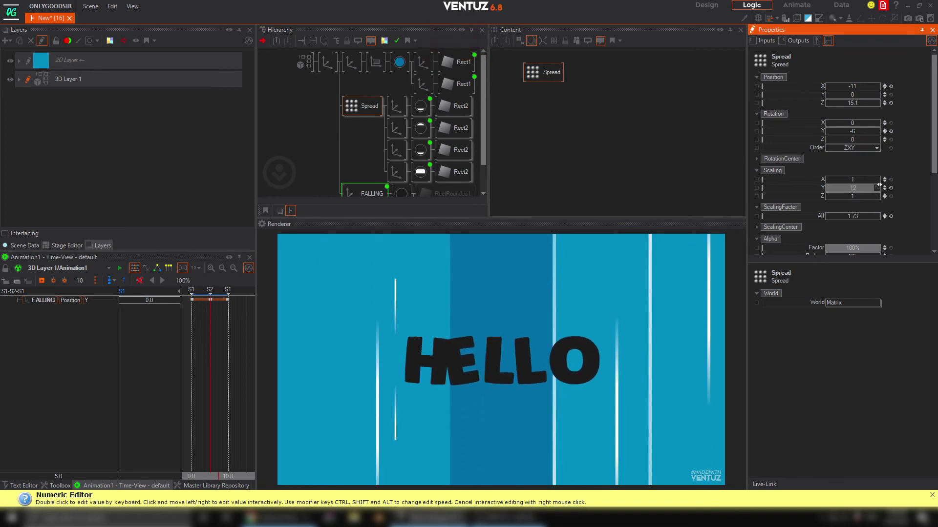
left_click_drag(879, 188, 855, 179)
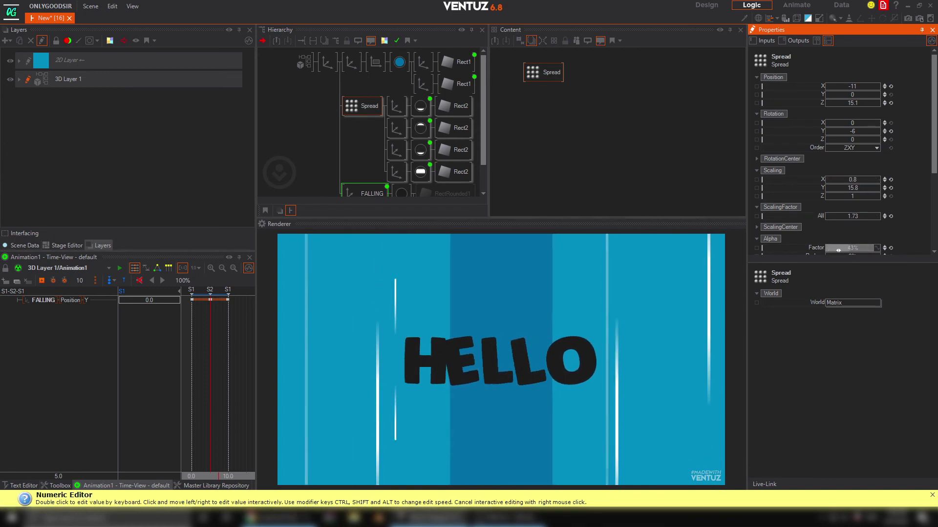
left_click_drag(838, 250, 839, 250)
Step: Swing the root axis's Y rotation to test the depth of the spread lines
left_click(327, 62)
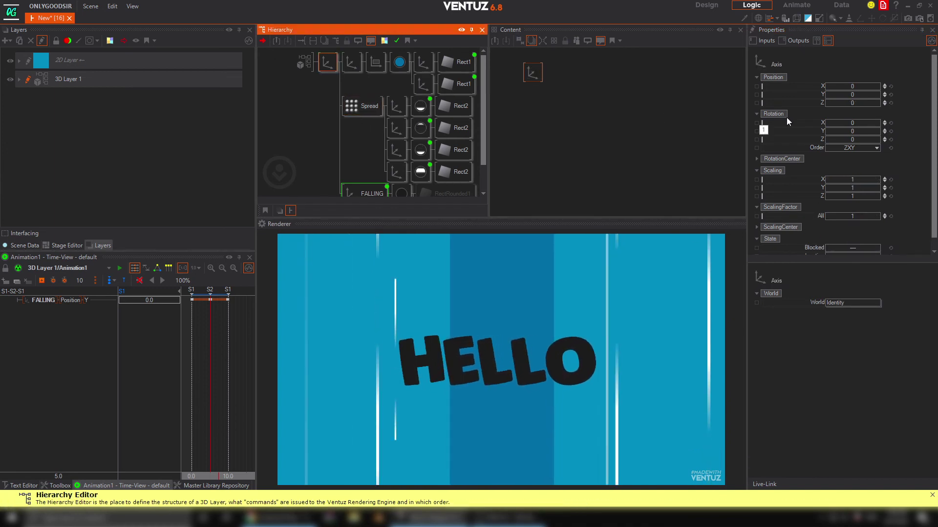
left_click(854, 132)
mouse_move(857, 131)
left_mouse_down()
mouse_move(875, 136)
mouse_move(863, 135)
left_mouse_up()
Step: Advance Animation1 through its states to preview the falling text, and reset the root axis's Y rotation
left_click(376, 189)
left_click(376, 192)
left_click(539, 136)
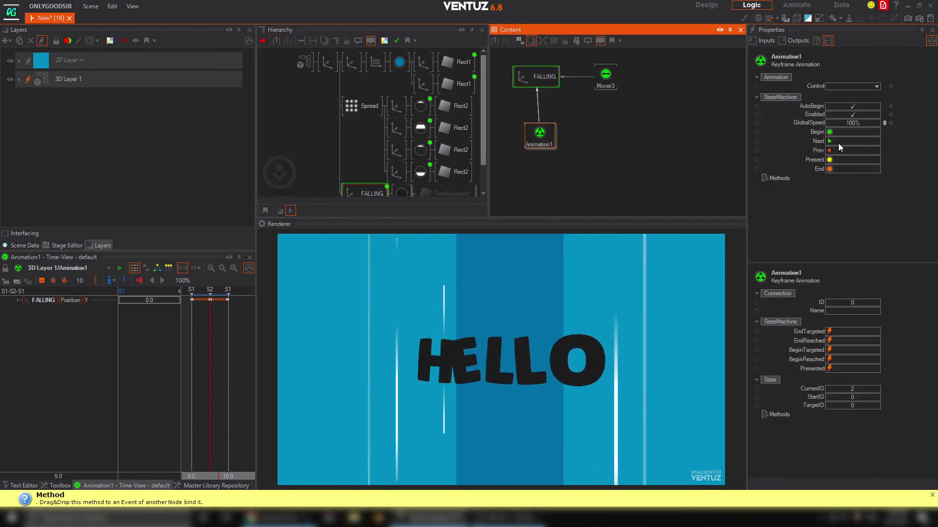
left_click(830, 141)
left_click(832, 141)
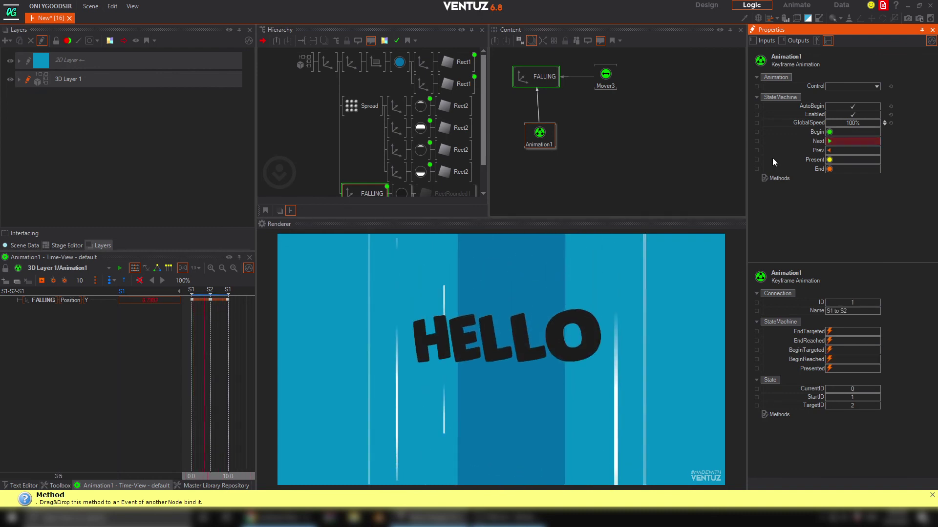
left_click(327, 59)
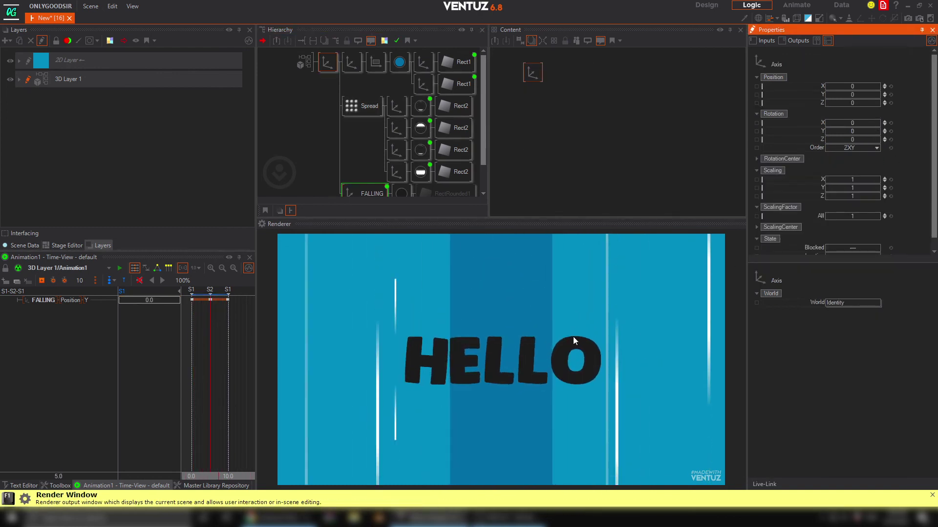
Step: Reverse the gradient lines' motion by setting Min to 1 and Max to 0 on all four line materials' Movers
left_click(423, 108)
left_click(422, 128, "ctrl")
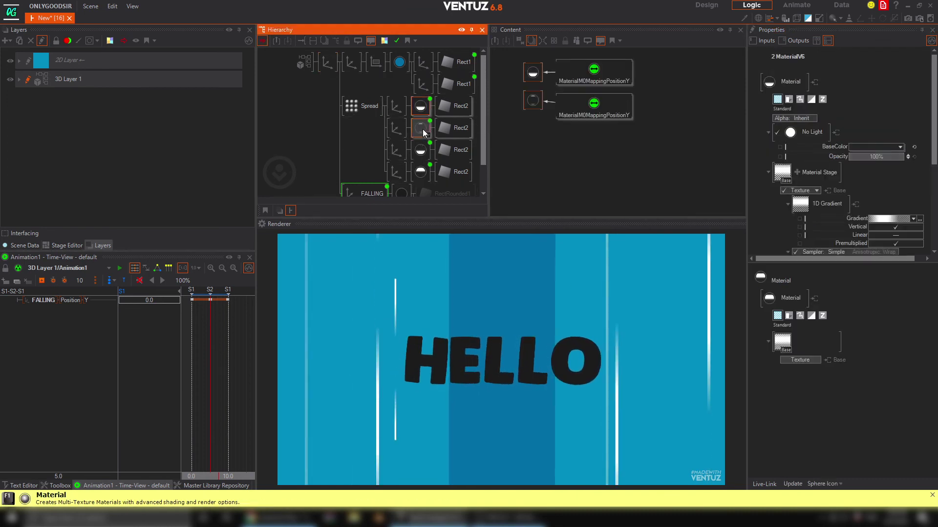
left_click(421, 150, "ctrl")
left_click(422, 172, "ctrl")
left_click_drag(664, 57, 586, 186)
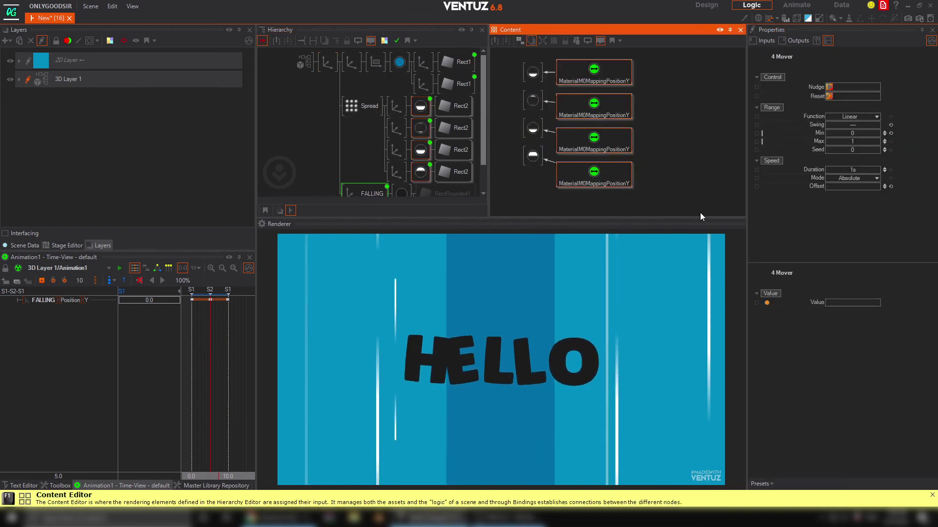
left_click(868, 134)
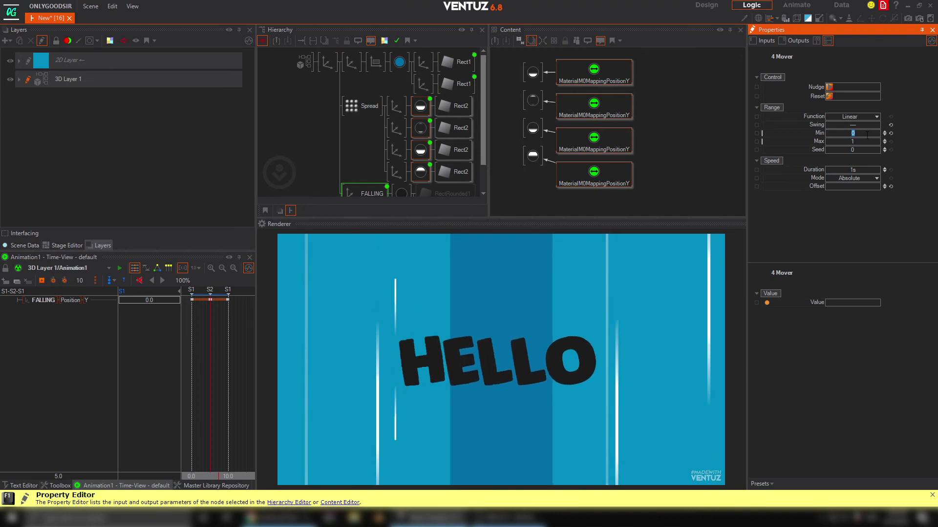
type("1")
key("Return")
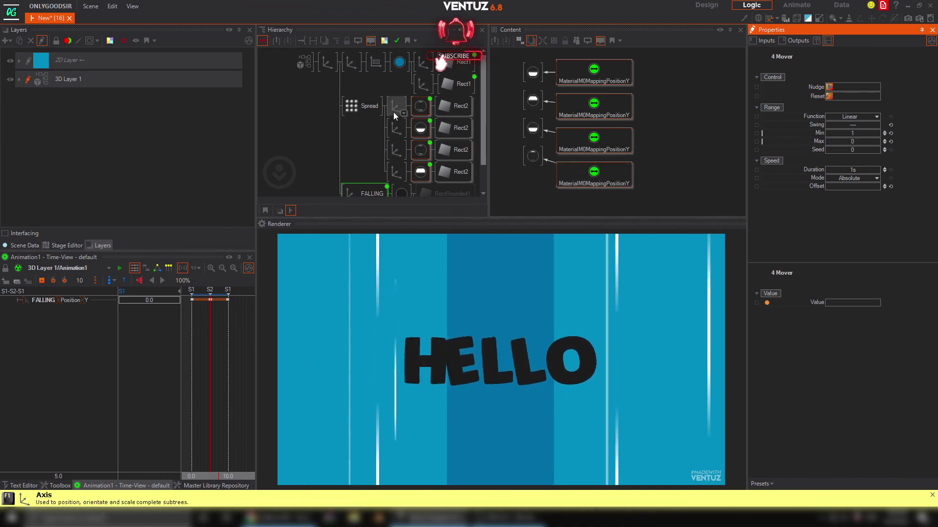
Step: Set the root axis's Z rotation to -270 to turn the whole scene sideways
left_click(349, 154)
left_click(361, 191)
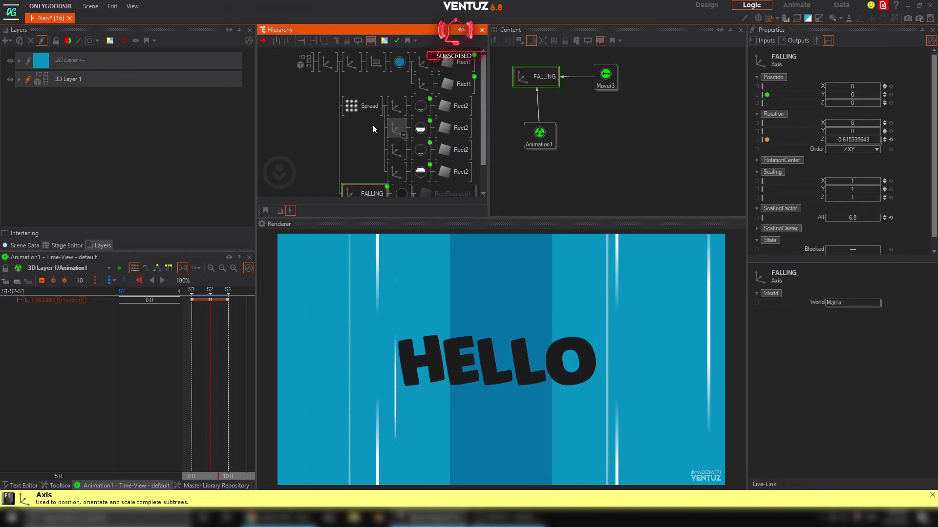
left_click(358, 119)
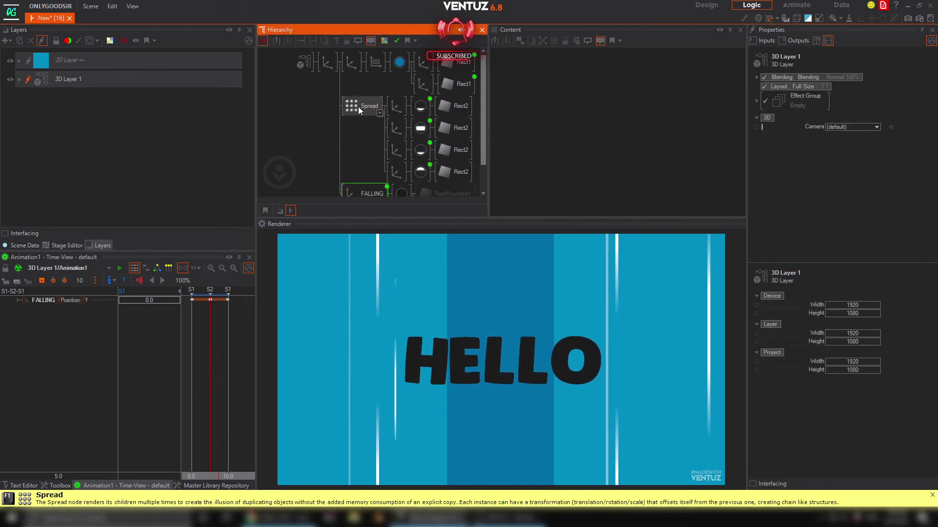
left_click(329, 62)
left_click_drag(852, 140, 878, 136)
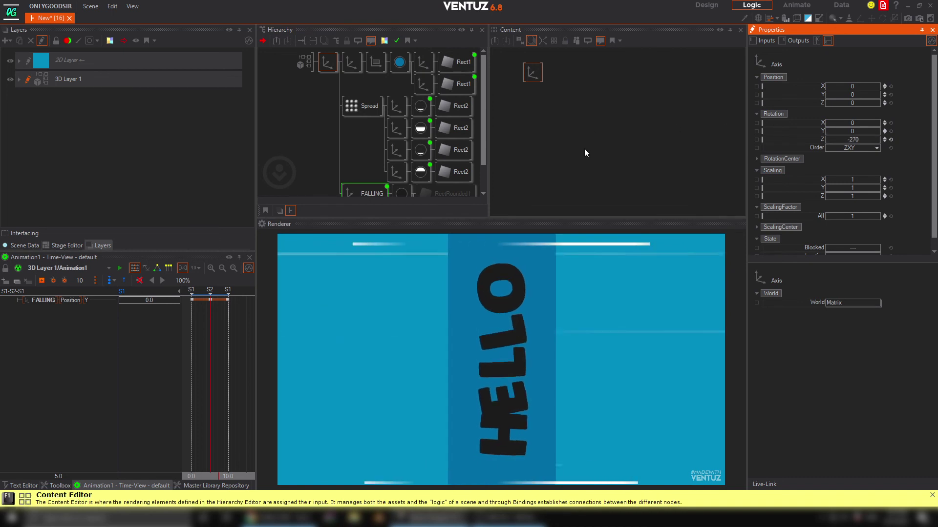
Step: Advance the FALLING axis's Animation1 twice to preview the text motion in the rotated scene
left_click(370, 193)
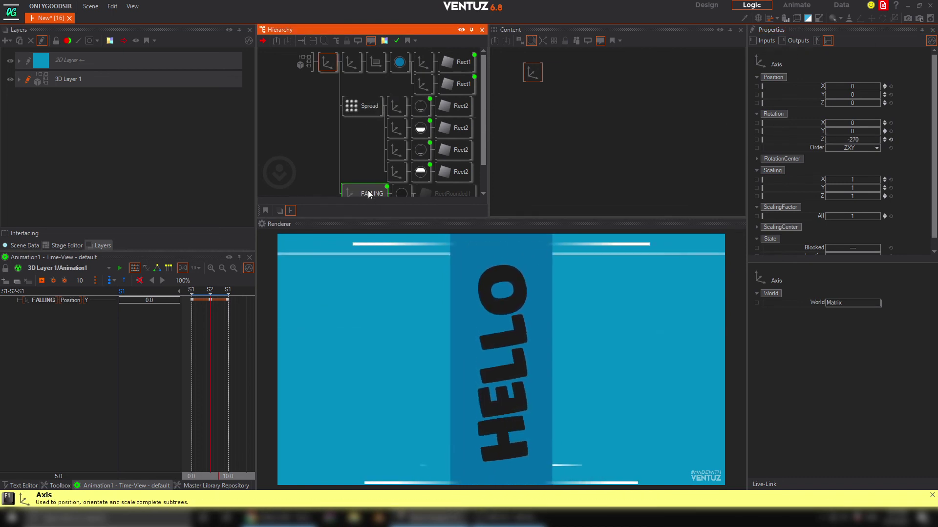
left_click(539, 135)
left_click(831, 141)
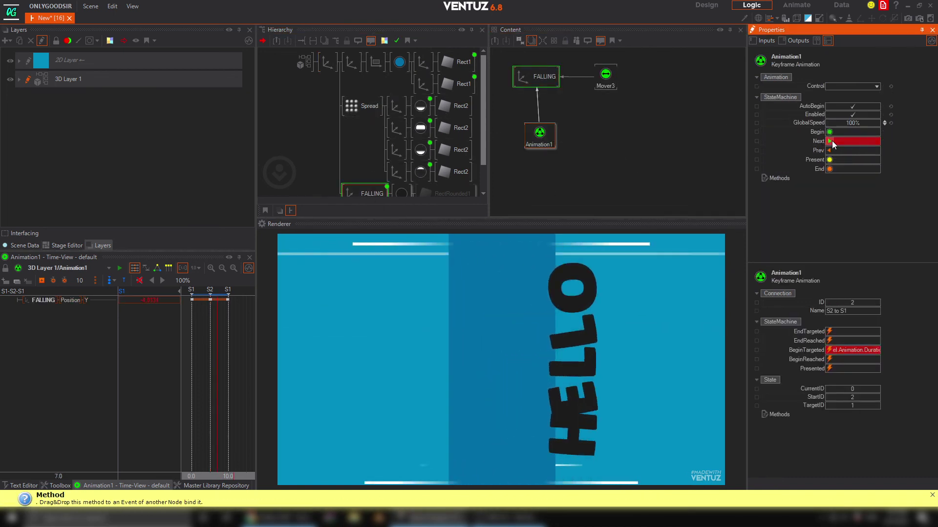
left_click(831, 139)
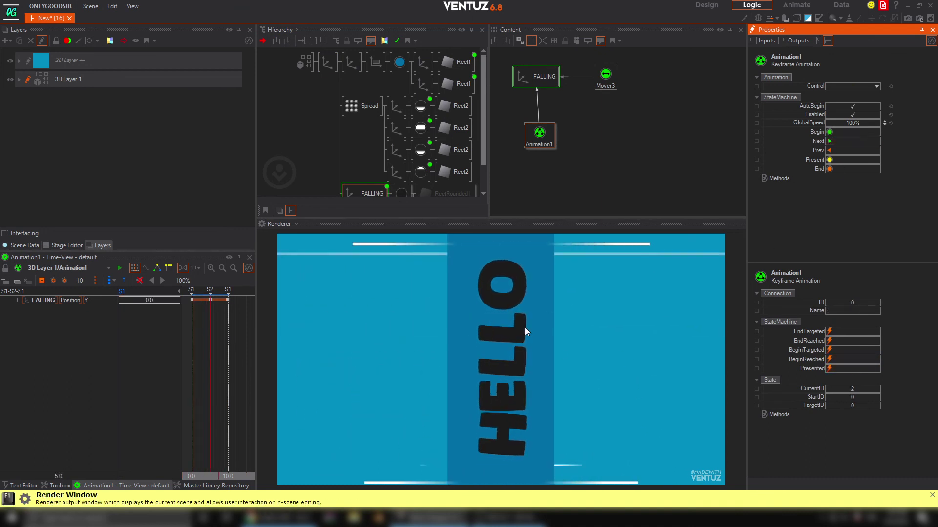
Step: Set FALLING's Position Y to -27.9 at the closing S1 keyframe and 27.6 at the opening S1 keyframe
left_click_drag(187, 326, 238, 340)
scroll(221, 340, "up", 3)
left_click_drag(153, 302, 119, 301)
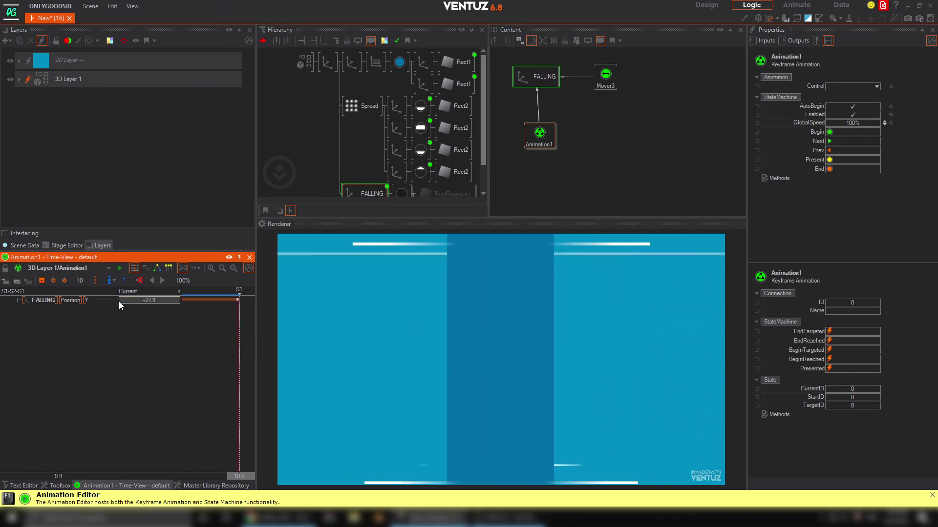
scroll(248, 334, "down", 3)
scroll(230, 355, "down", 3)
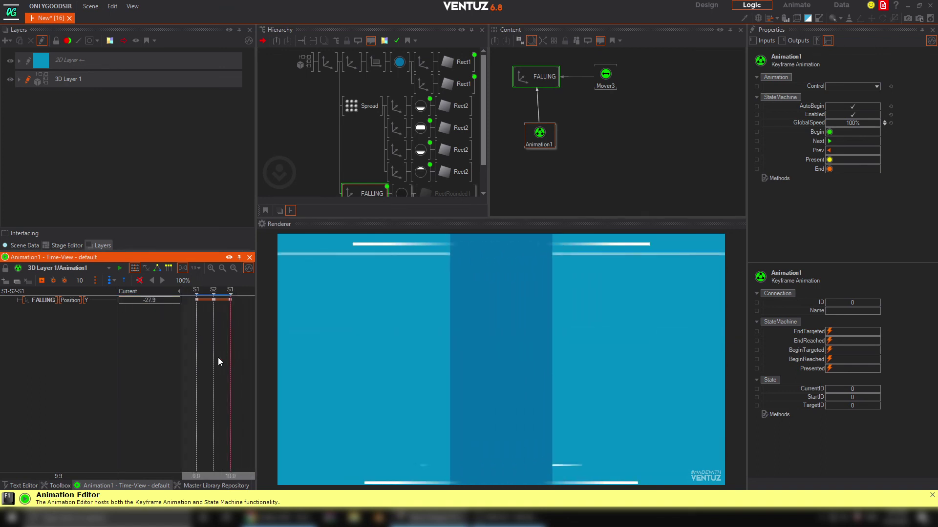
left_click_drag(218, 358, 203, 354)
left_click_drag(155, 300, 129, 300)
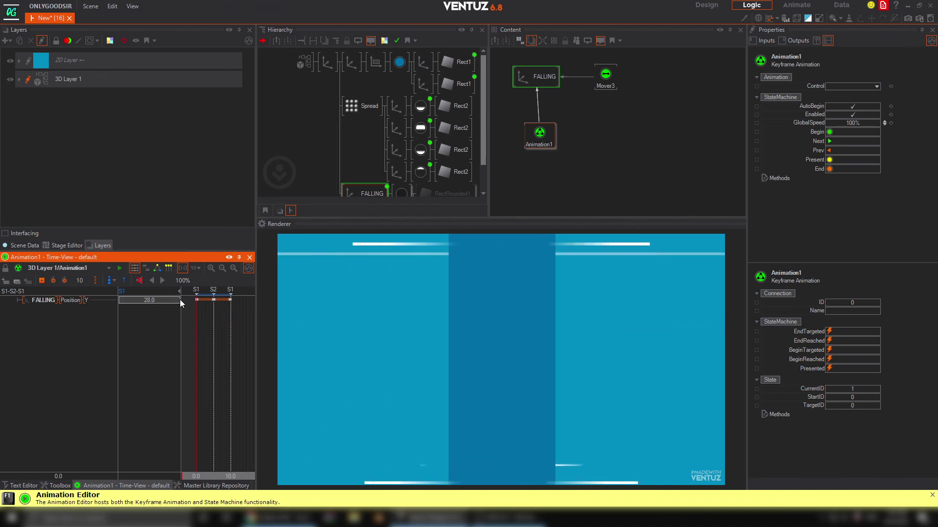
Step: Try rotating the blue rectangles' Axis about Z and reset the rotation
left_click(351, 62)
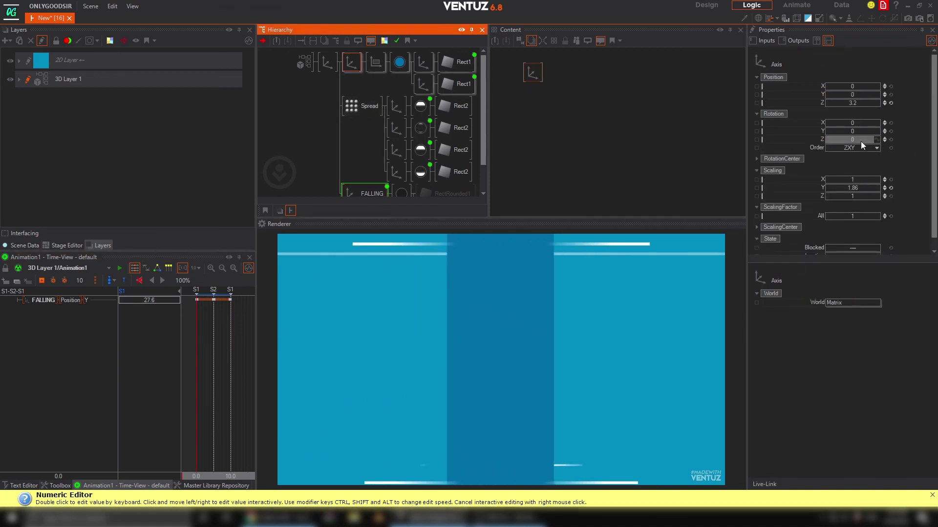
left_click_drag(860, 141, 825, 141)
left_click(891, 140)
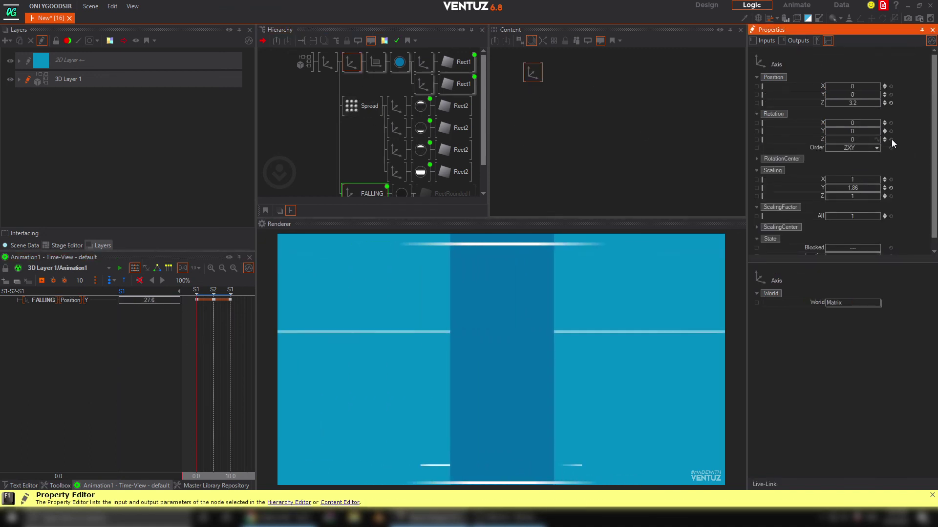
Step: Make the blue rectangles' Billboard inactive and set SizeY of both Rect1 rectangles to 34.9
left_click(371, 59)
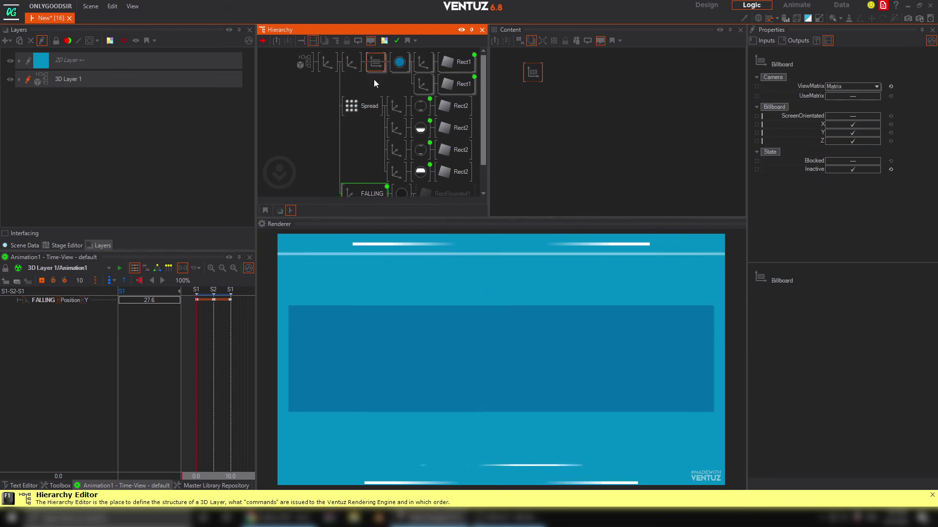
left_click_drag(436, 65, 449, 84)
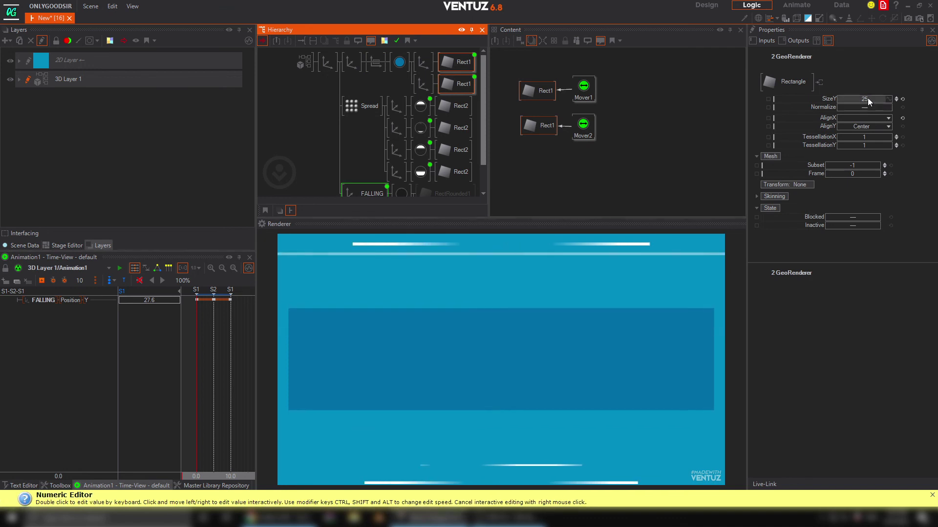
left_click_drag(867, 98, 894, 98)
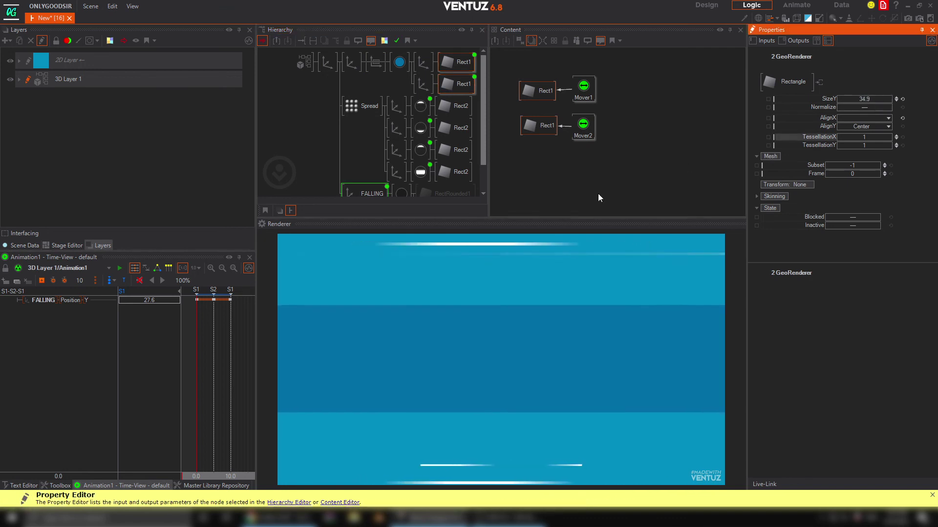
Step: Advance FALLING's Animation1 through its states to preview how the text crosses the horizontal blue band
left_click(238, 360)
left_click(360, 191)
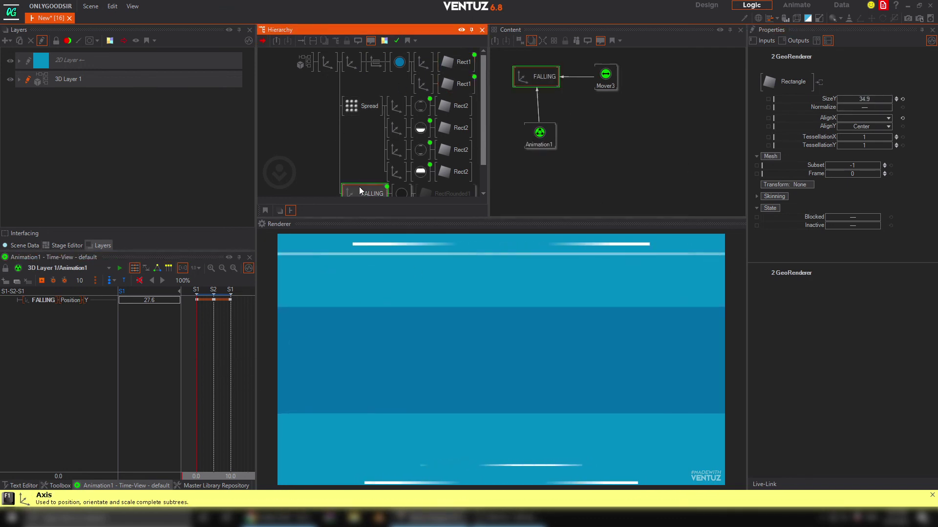
left_click(540, 134)
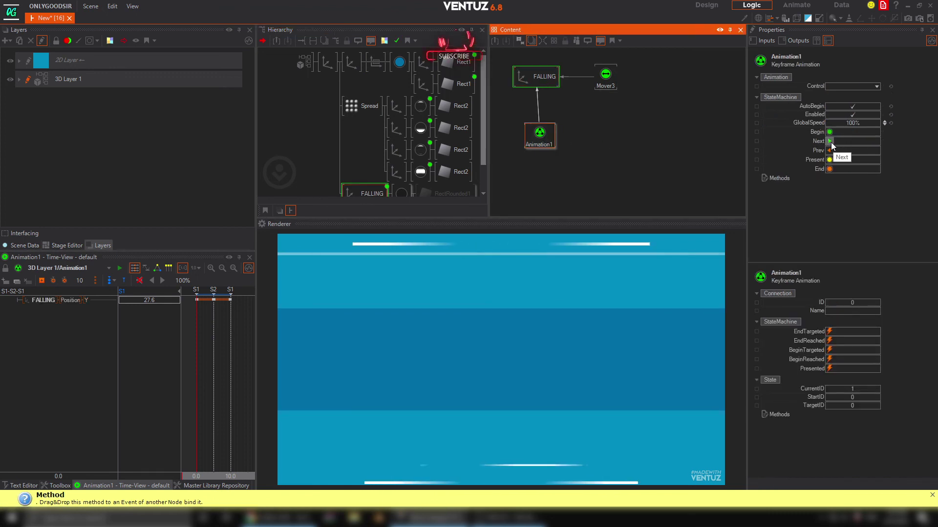
left_click(831, 142)
left_click(831, 142)
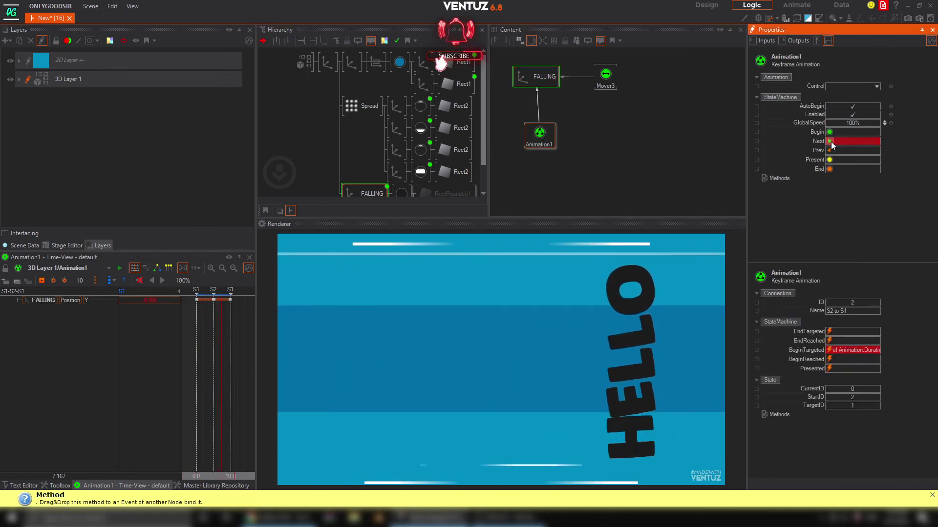
left_click(831, 142)
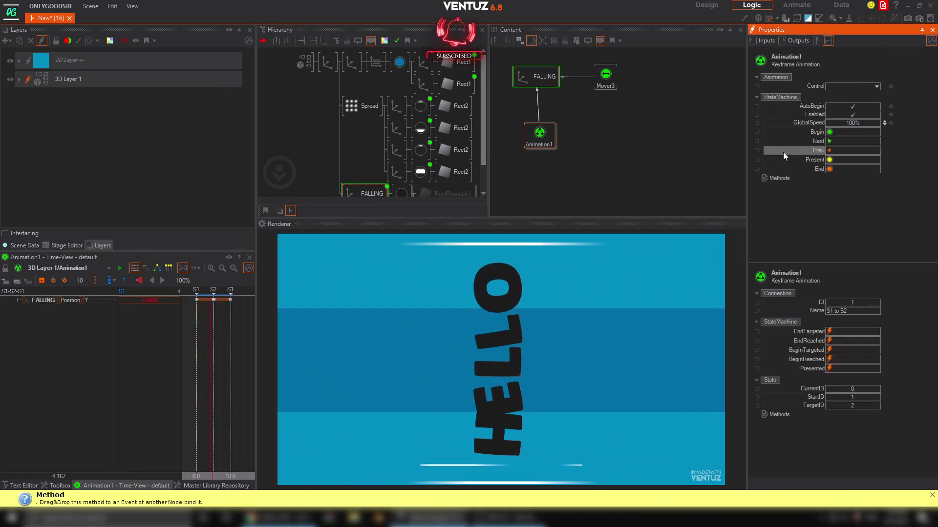
Step: Reset the Spread's Y rotation and set its Position X to -15.5
left_click(356, 107)
left_click_drag(851, 94, 861, 123)
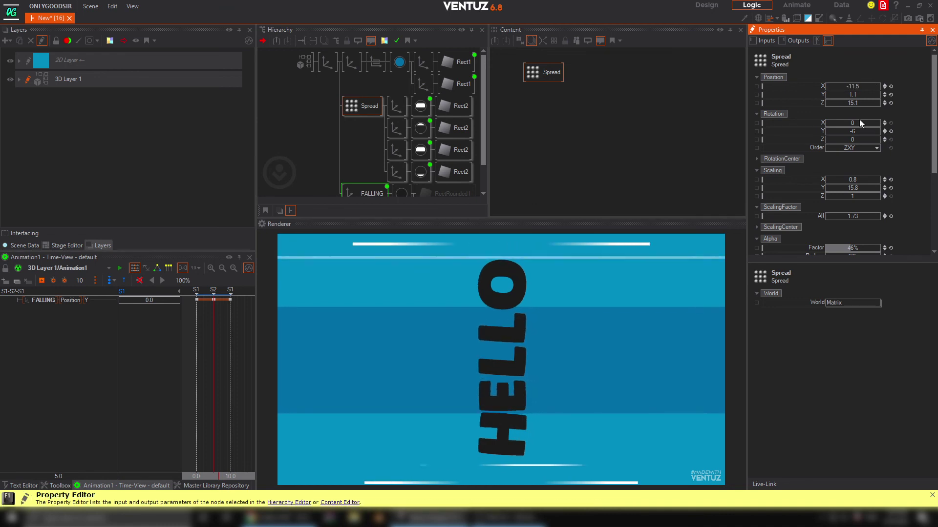
left_click(890, 131)
left_click_drag(856, 86, 835, 87)
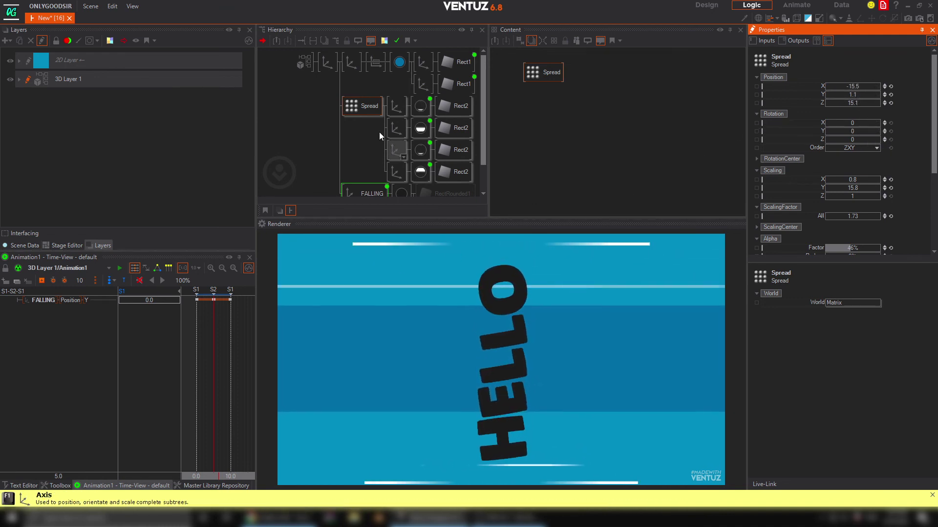
Step: Insert an Axis between FALLING and its Material and set its Z rotation to -90 so the text reads horizontally
scroll(381, 161, "down", 1)
left_click(365, 160)
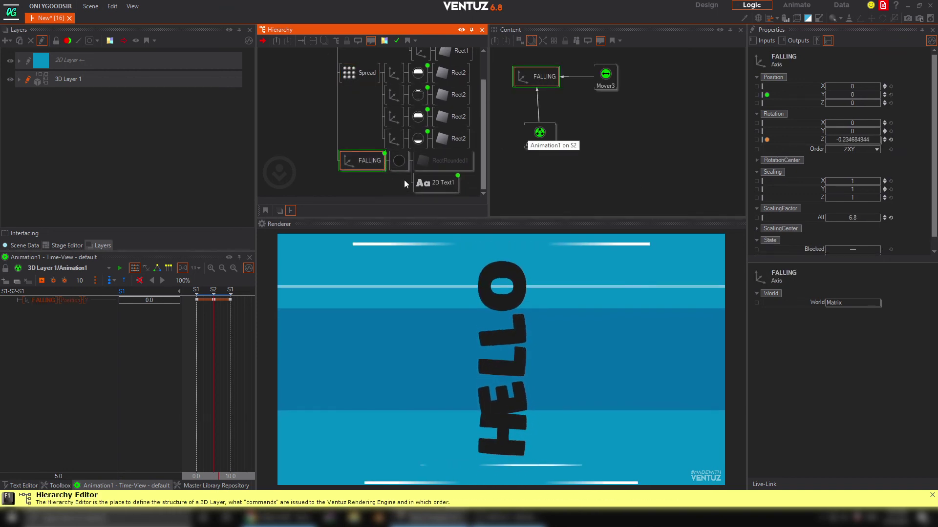
type("ax")
left_click_drag(425, 207, 407, 188)
left_click(395, 163)
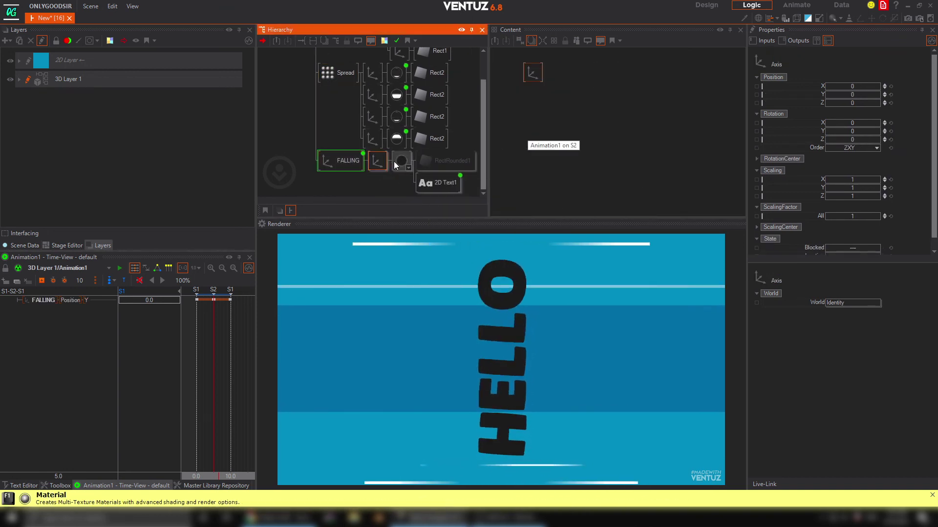
left_click_drag(855, 139, 829, 138)
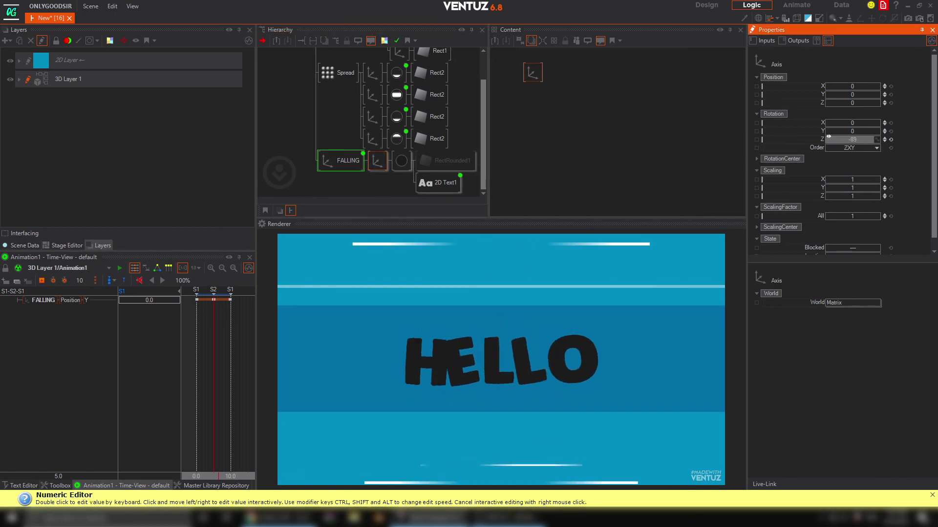
left_click(859, 139)
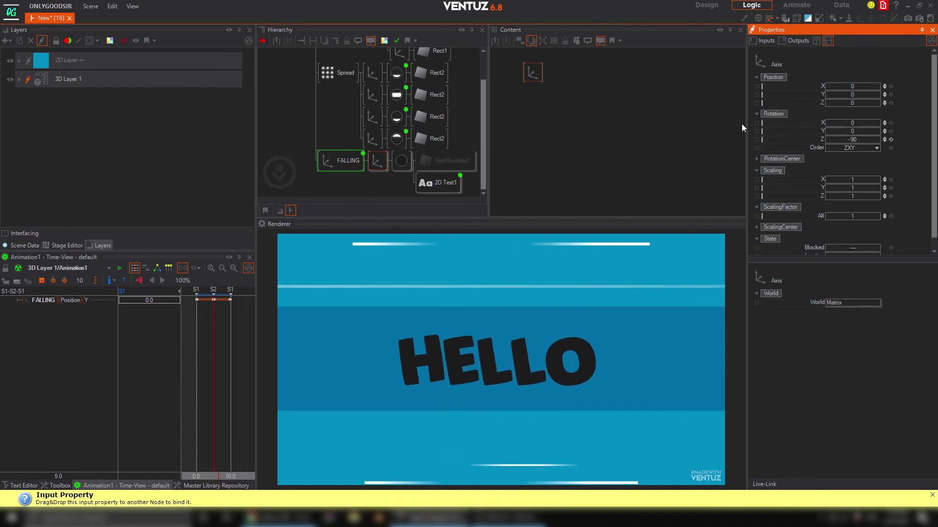
Step: Set FALLING's Position Y to 33.9 at Animation1's opening S1 keyframe
left_click(337, 164)
left_click(539, 131)
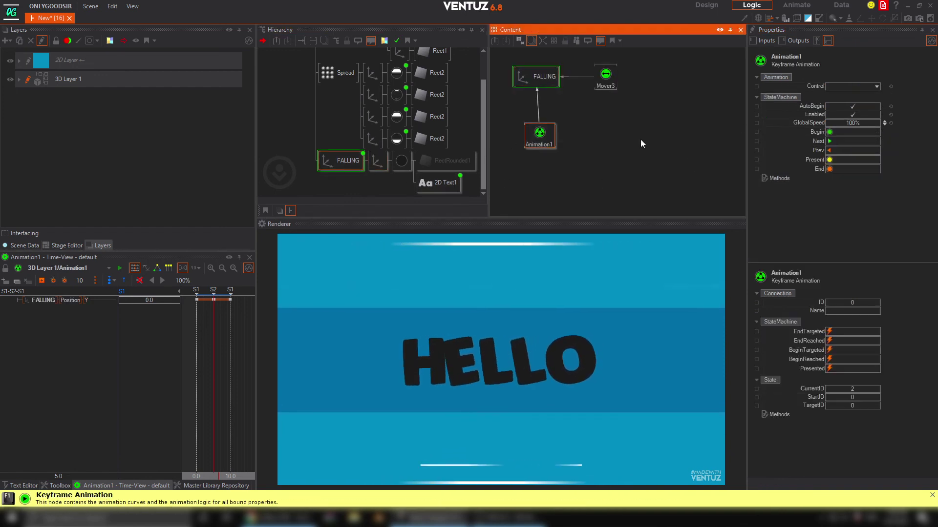
left_click(829, 141)
left_click(197, 335)
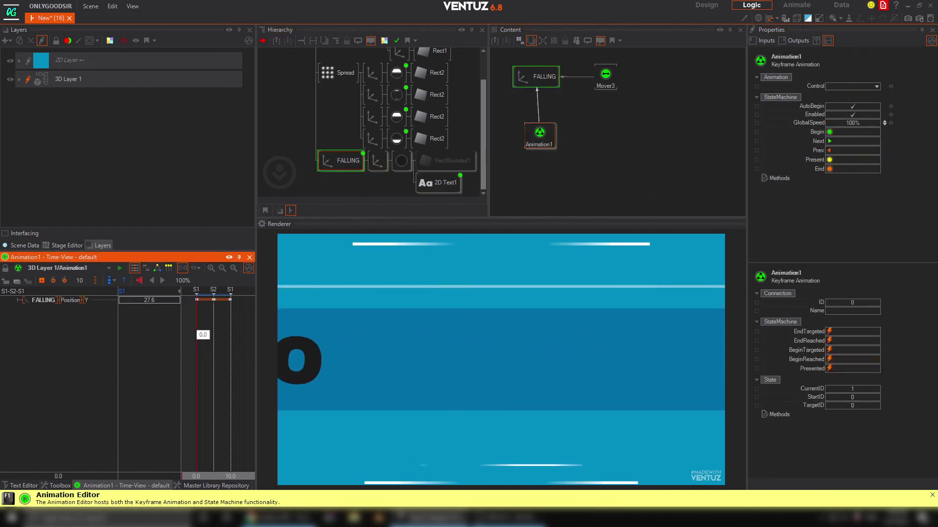
left_click_drag(166, 299, 188, 300)
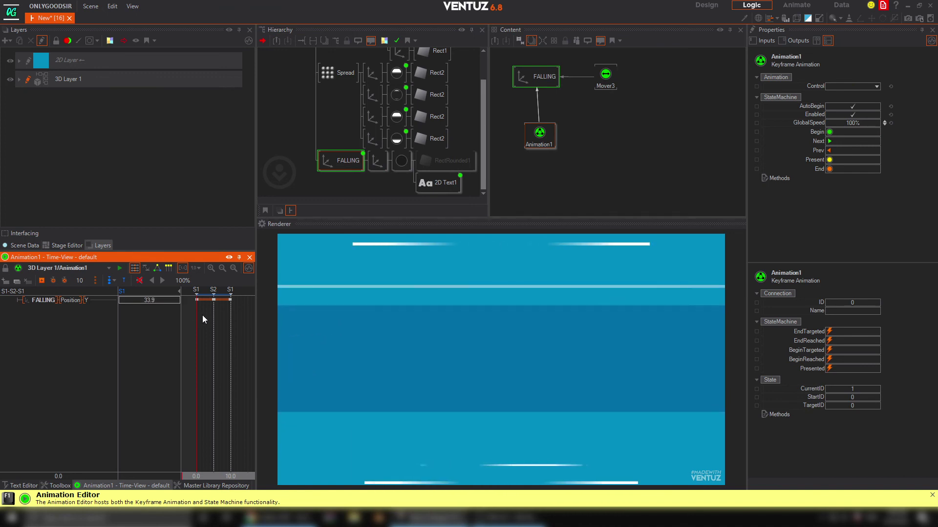
Step: Set FALLING's Position Y to -35.1 at the closing keyframe by S1 and return to the start of the timeline
left_click_drag(211, 335, 228, 335)
scroll(226, 340, "up", 6)
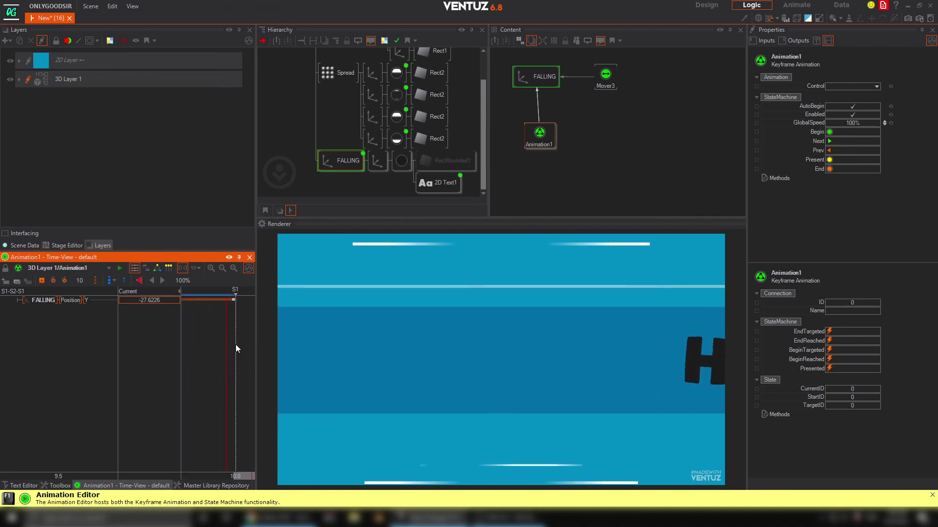
left_click(231, 346)
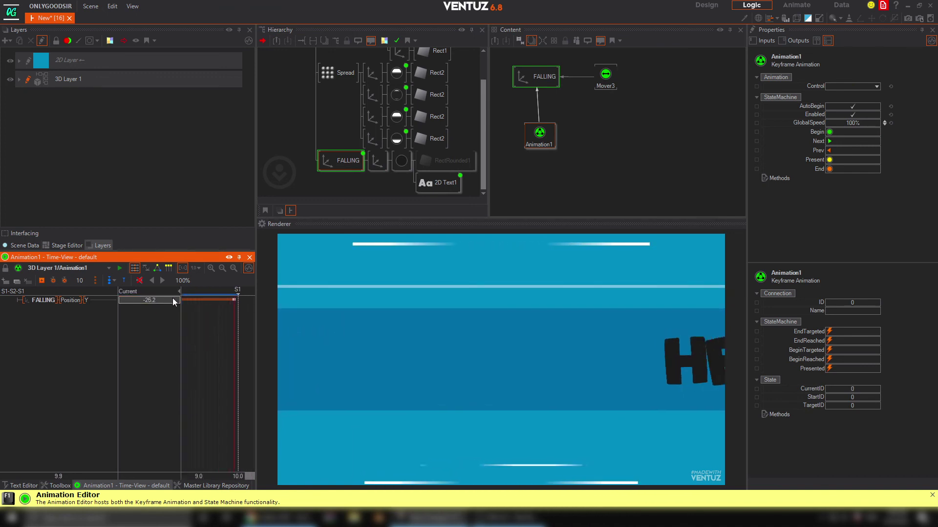
left_click_drag(174, 301, 124, 299)
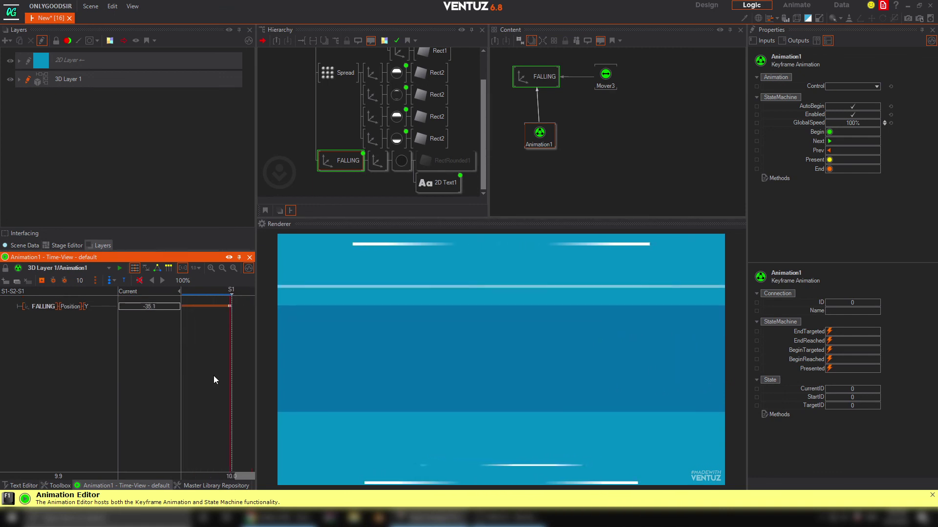
scroll(204, 376, "down", 3)
middle_click_drag(204, 376, 219, 369)
left_click_drag(210, 361, 196, 357)
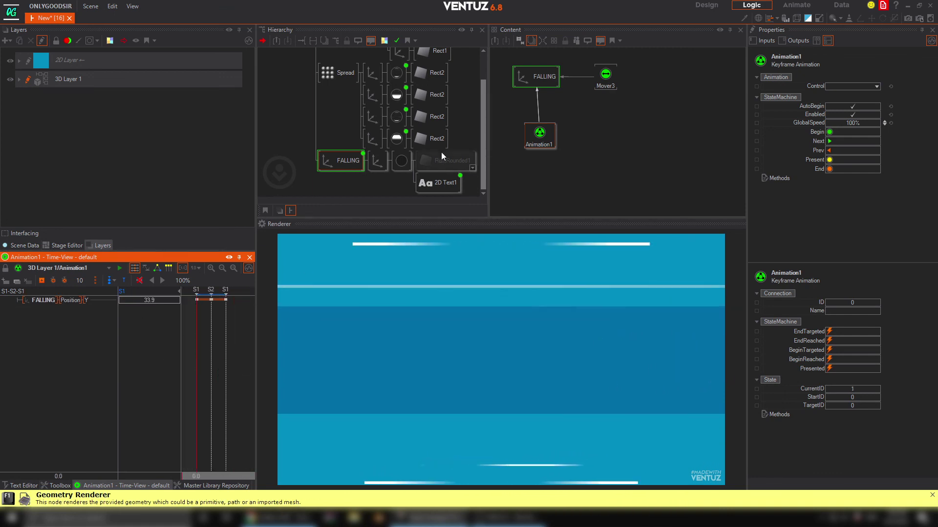
Step: Advance FALLING's Animation1 to preview the HELLO text's entrance with the new start position
left_click(347, 163)
left_click(538, 136)
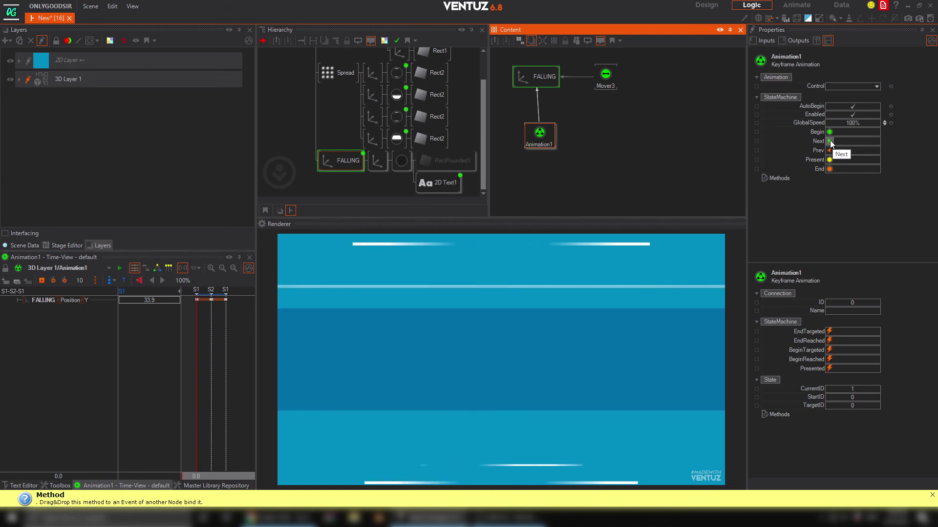
left_click(830, 141)
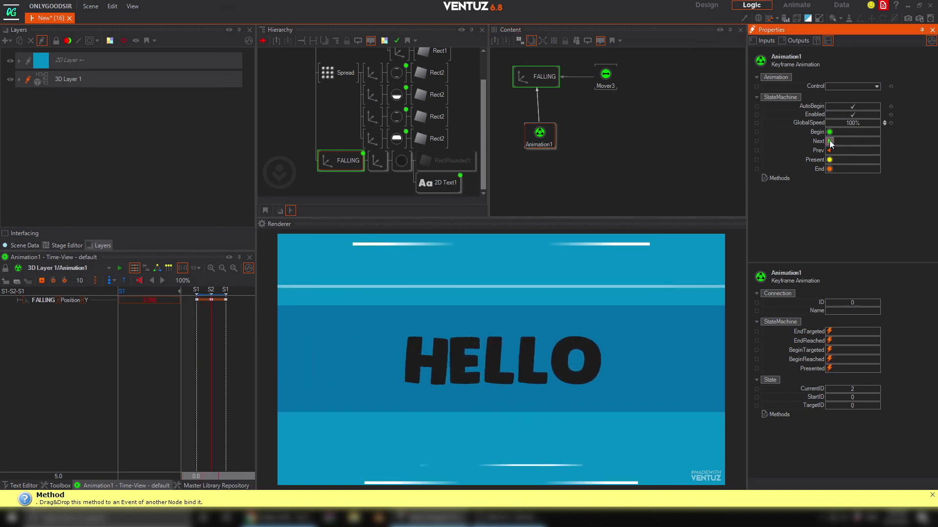
Step: Set the Spread's Position Y to -7.3
left_click(338, 72)
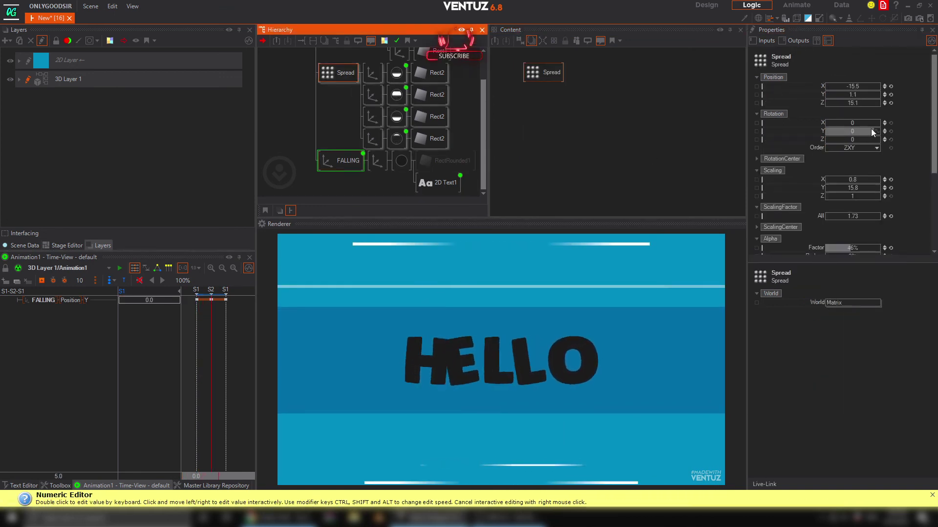
left_click_drag(858, 94, 825, 97)
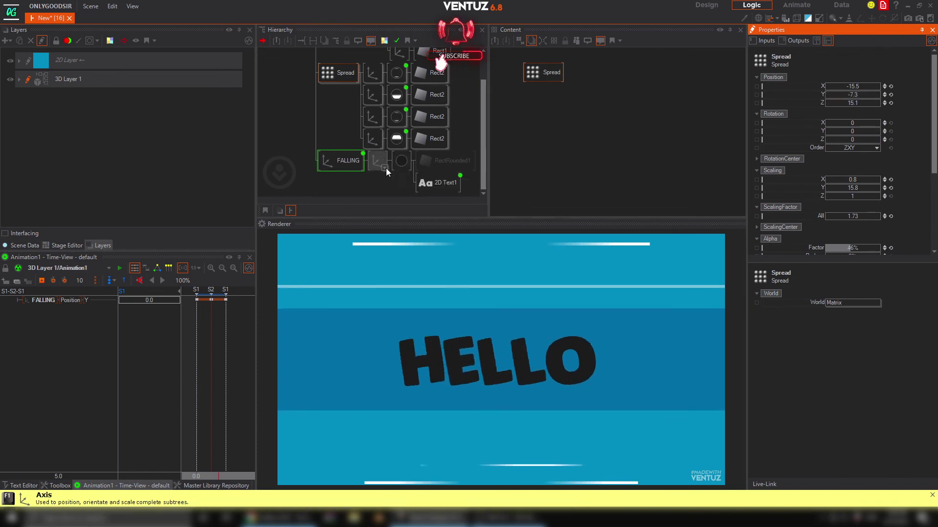
Step: Advance Animation1 twice to preview the text's exit and re-entry, and reselect the FALLING axis
left_click(344, 161)
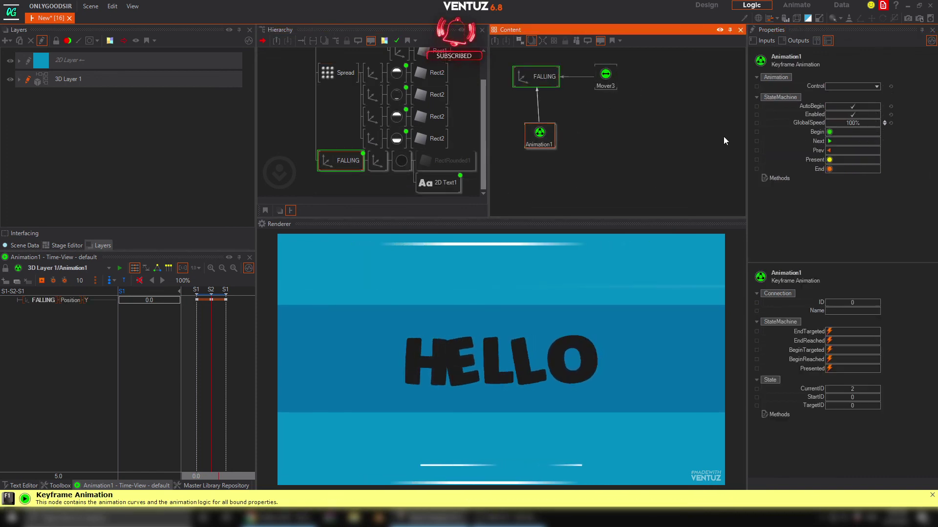
left_click(830, 141)
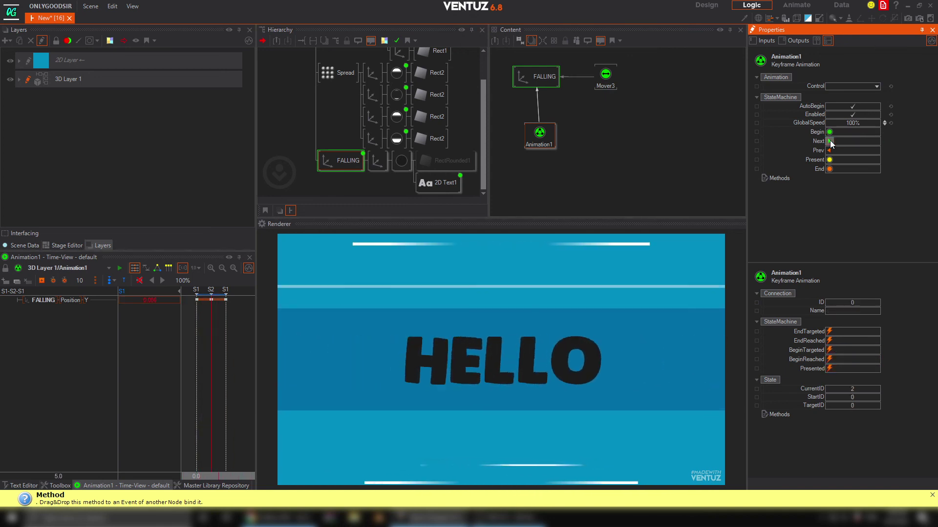
left_click(830, 141)
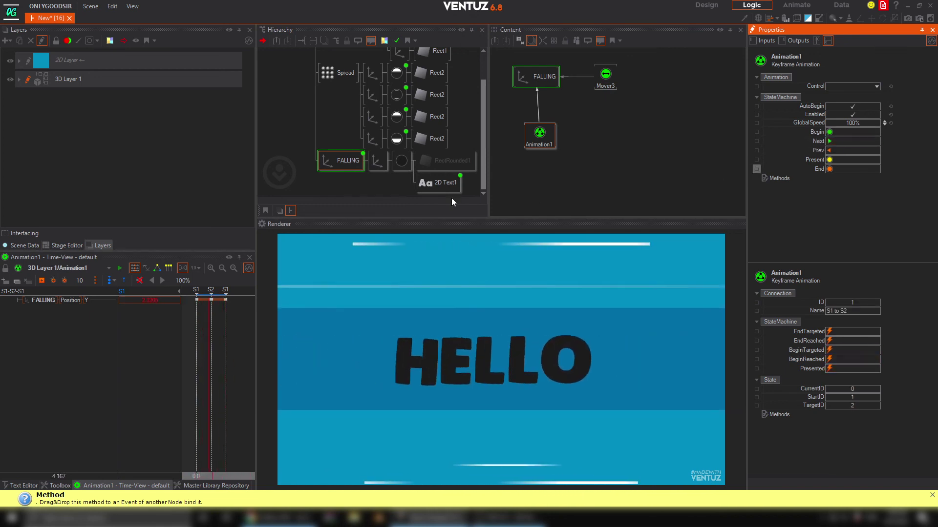
left_click(327, 144)
scroll(327, 145, "up", 2)
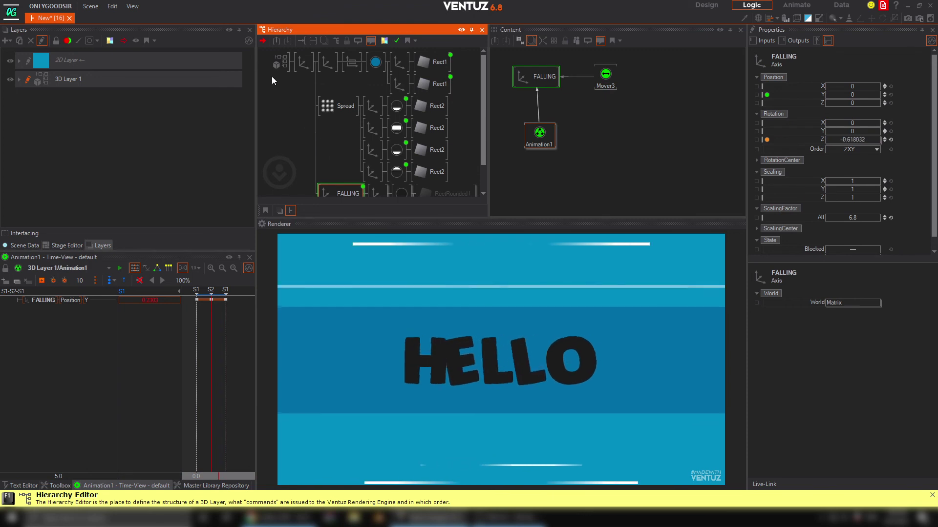